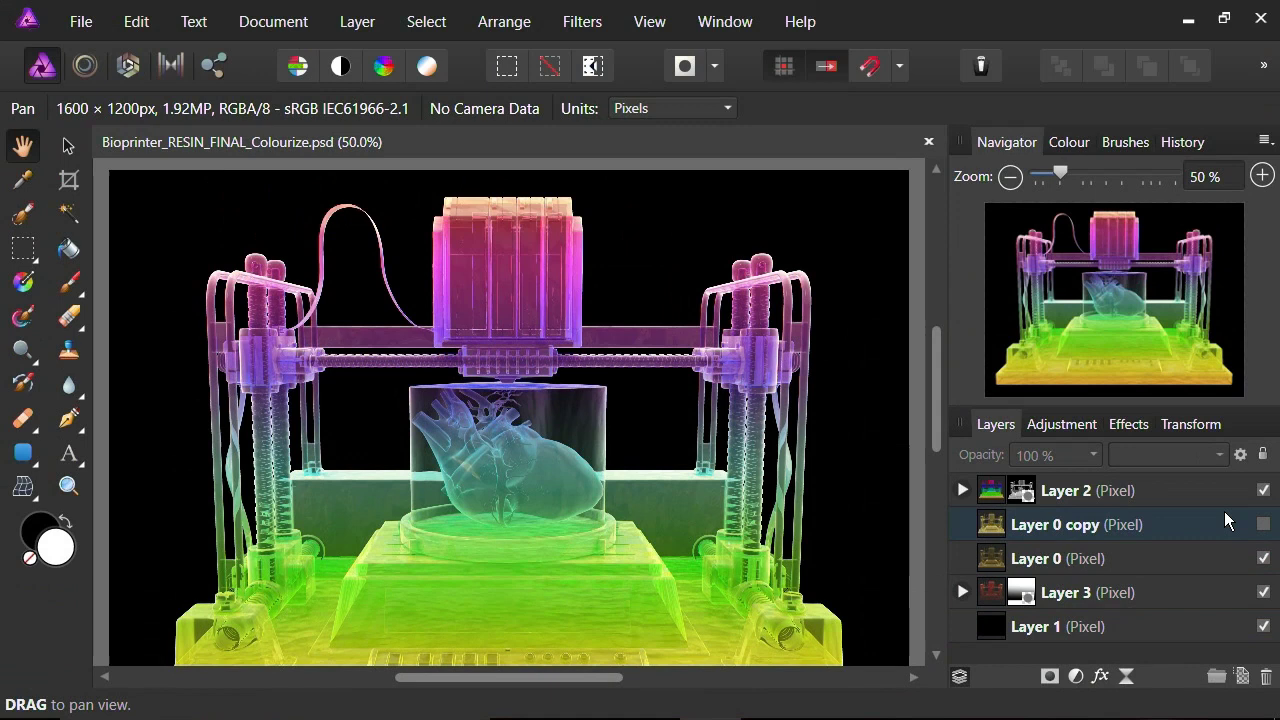
Hide and re-show Layer 2 to compare the bioprinter image, select it, and open Adjustments
click(1263, 490)
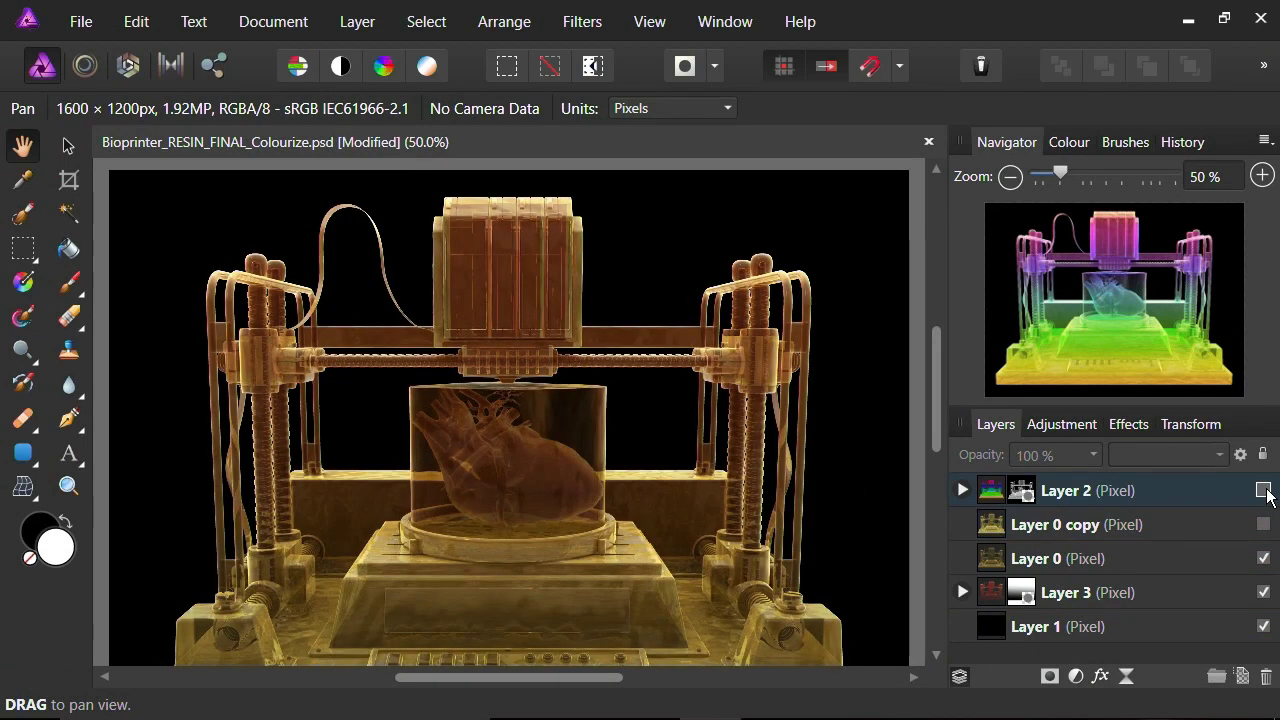
click(1263, 490)
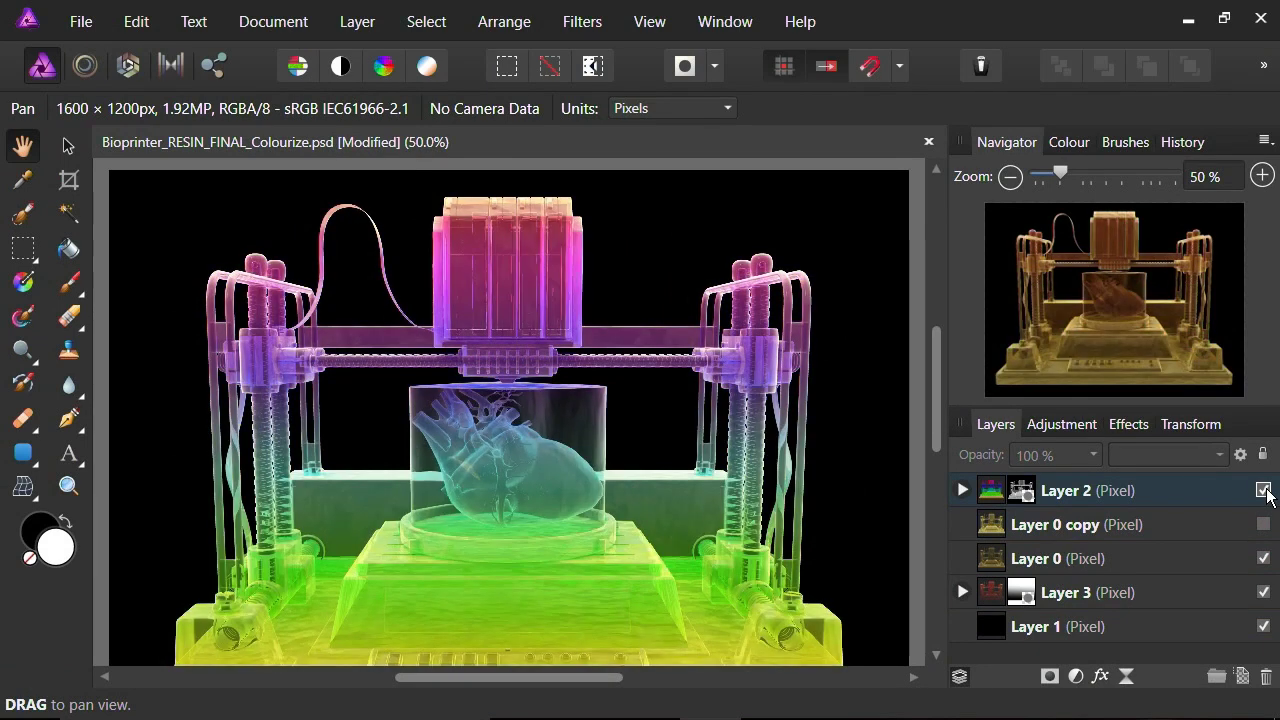
click(1108, 490)
click(1065, 424)
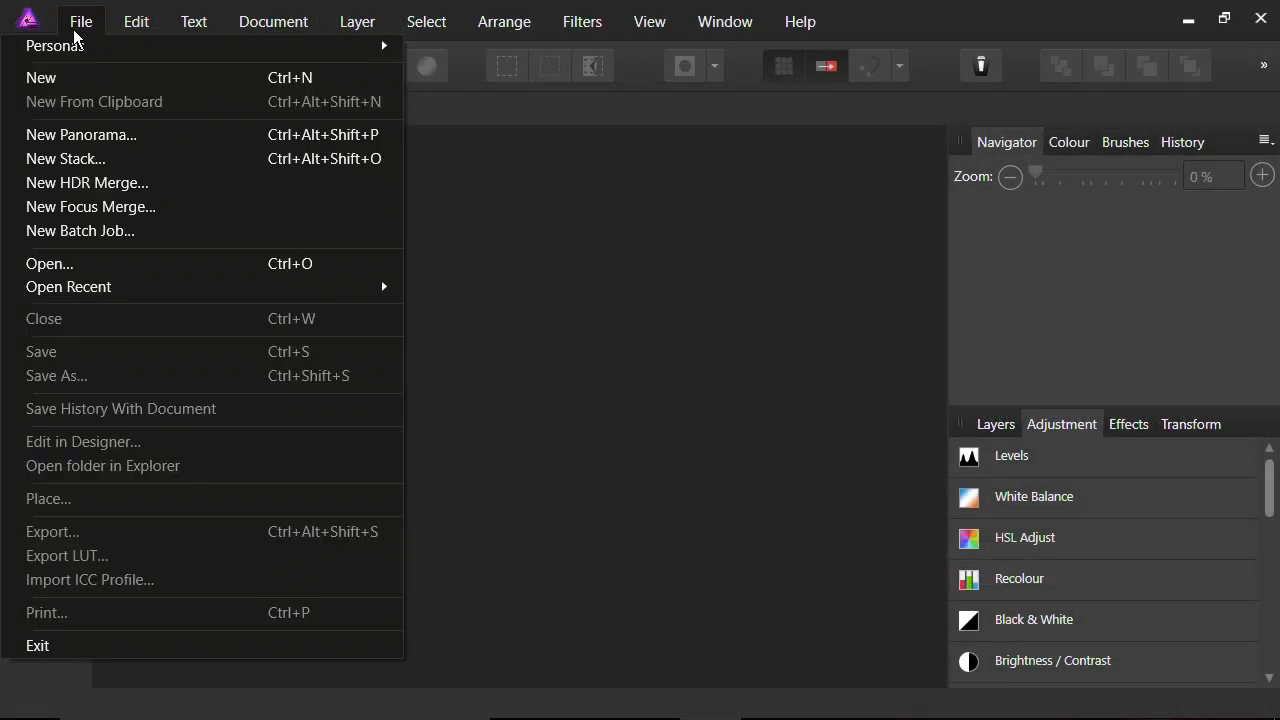
Create a WXGA 720p 1280 × 720 px document in Pixels, RGB/8, with transparent background
click(74, 76)
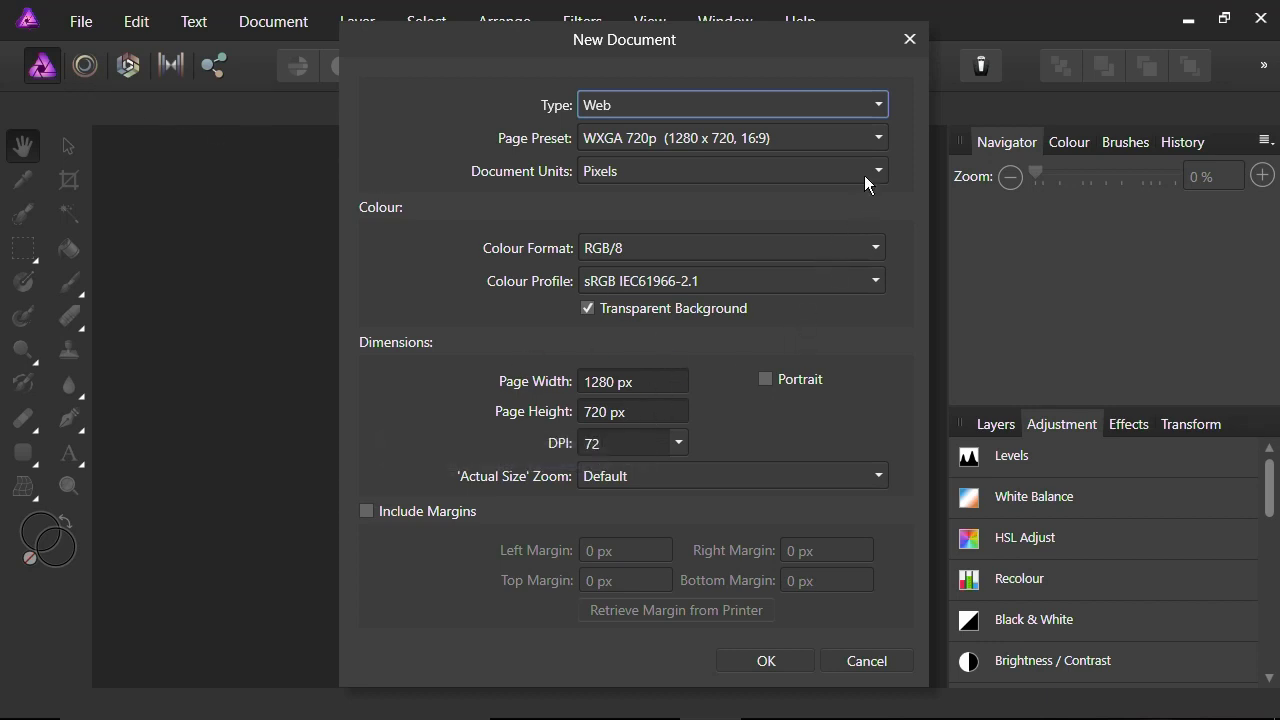
click(877, 140)
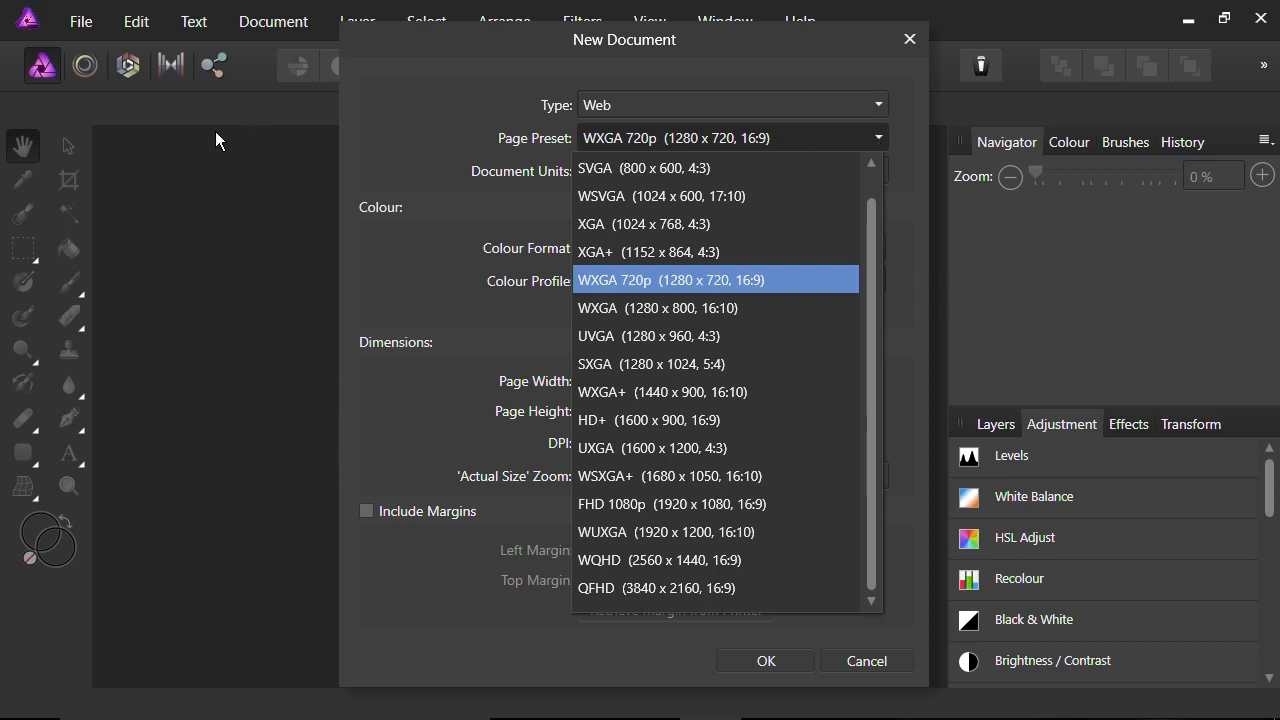
click(402, 131)
click(623, 170)
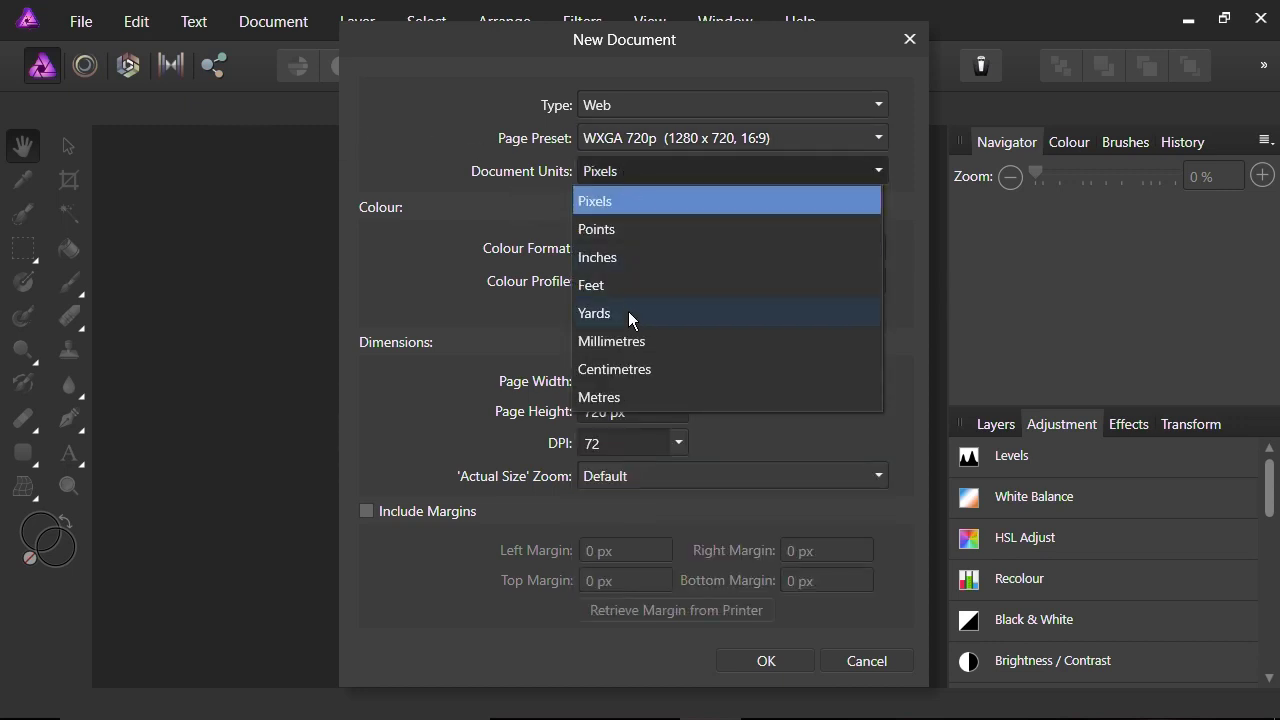
click(415, 130)
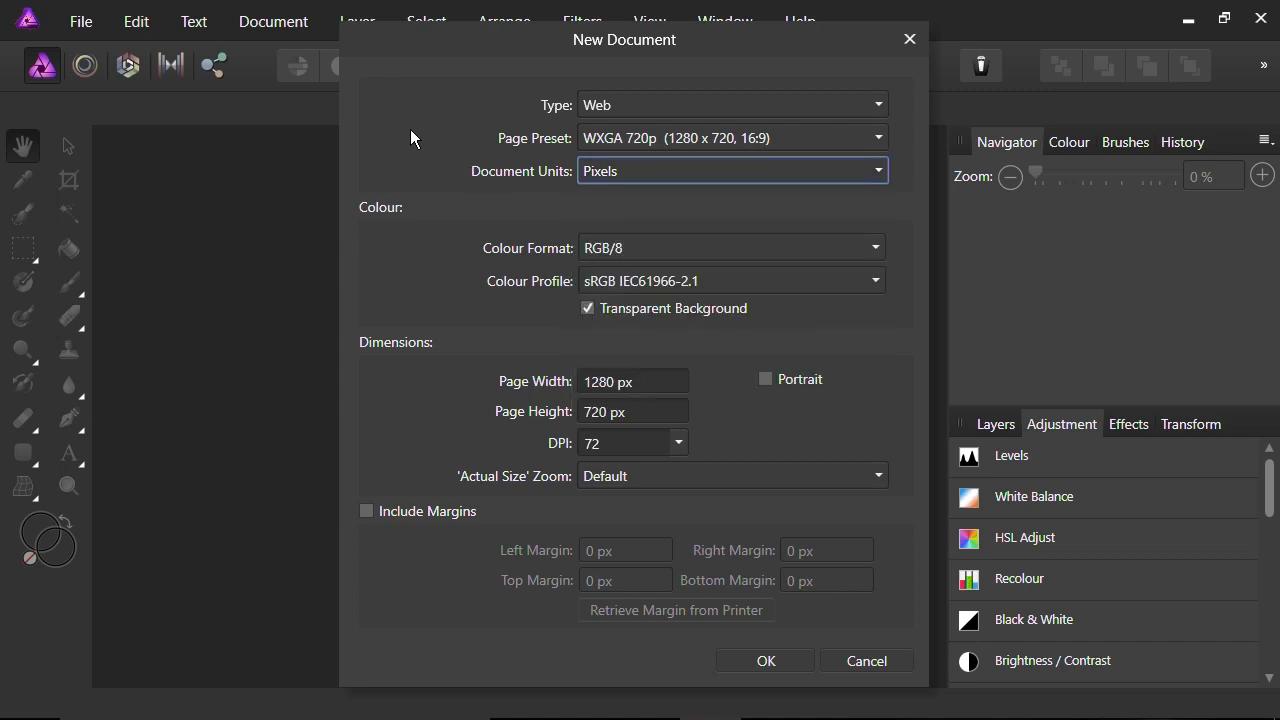
click(799, 255)
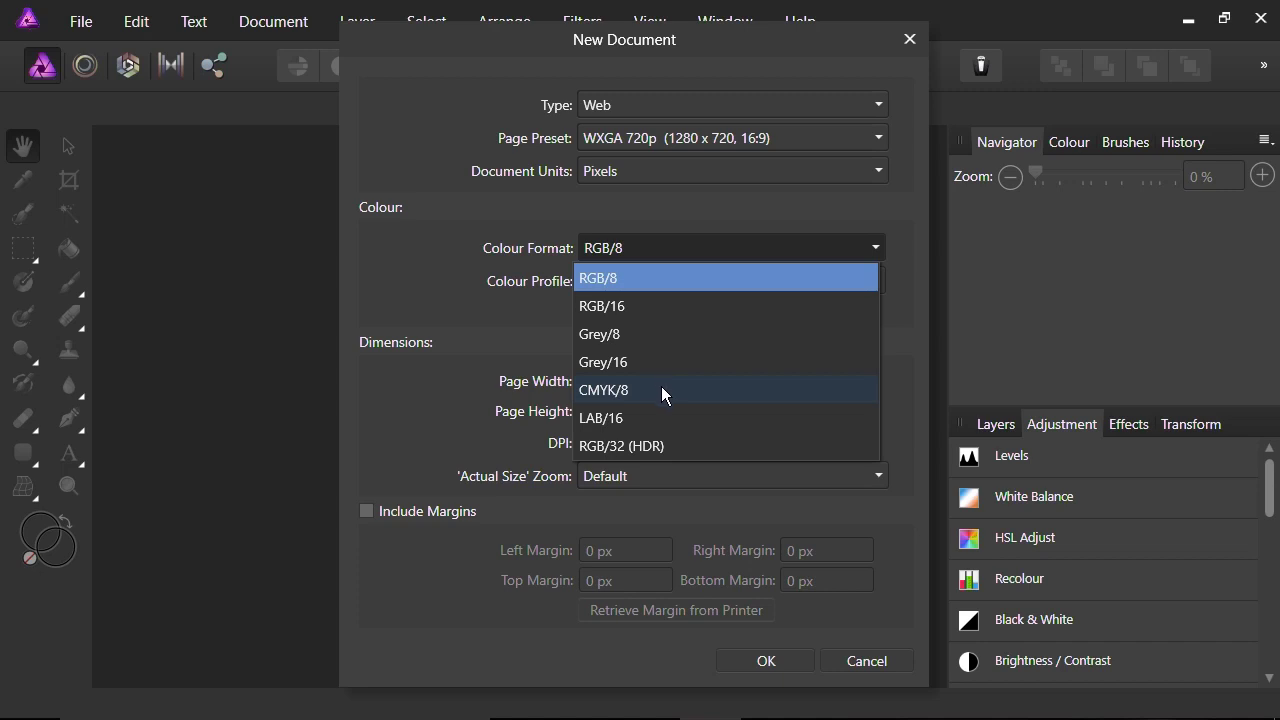
click(392, 298)
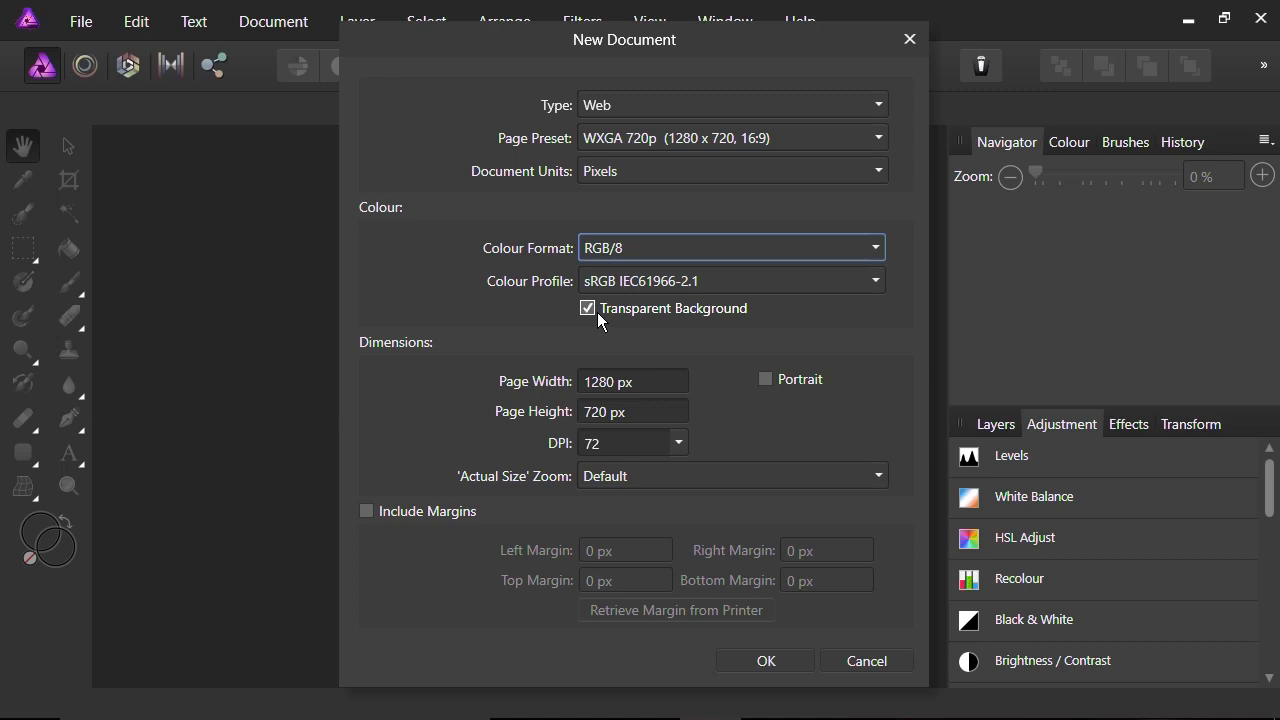
click(766, 661)
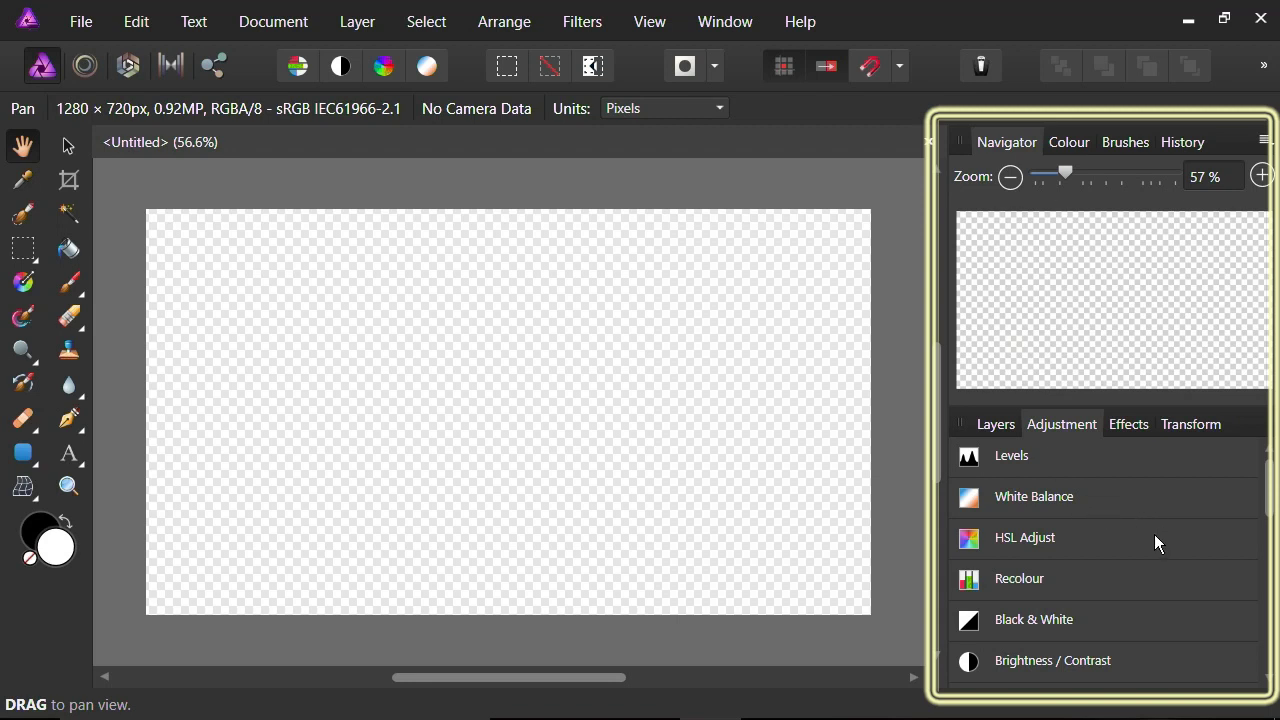
Cycle through the Colour, Brushes and Navigator studio panels, ending on Navigator
click(1070, 141)
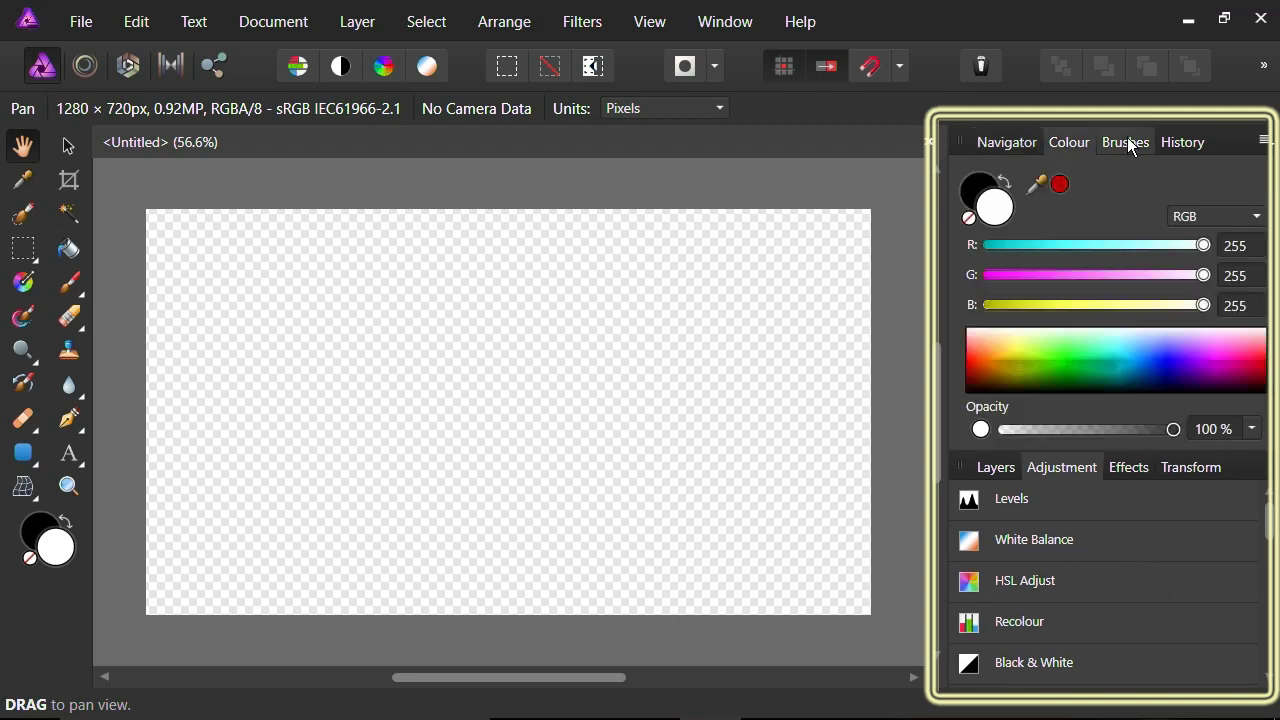
click(1125, 143)
click(1018, 146)
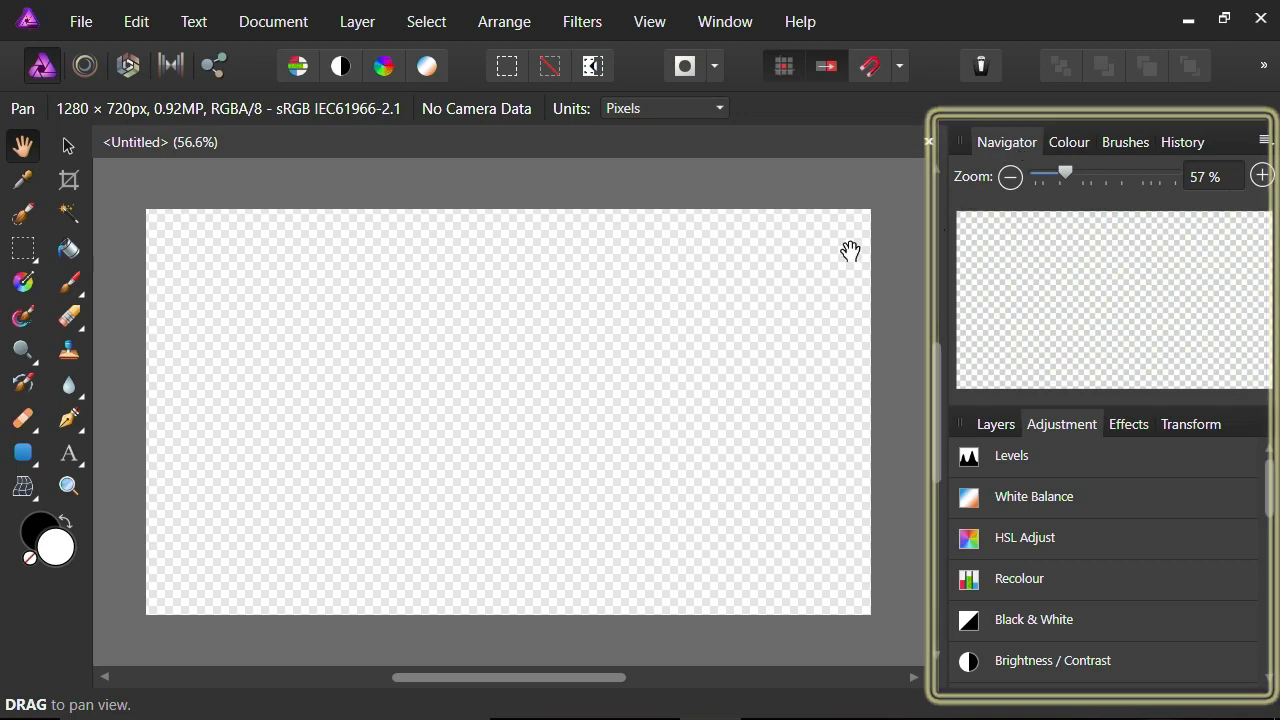
Browse the File, Edit, Layer, Select and View menus without choosing any command
click(79, 30)
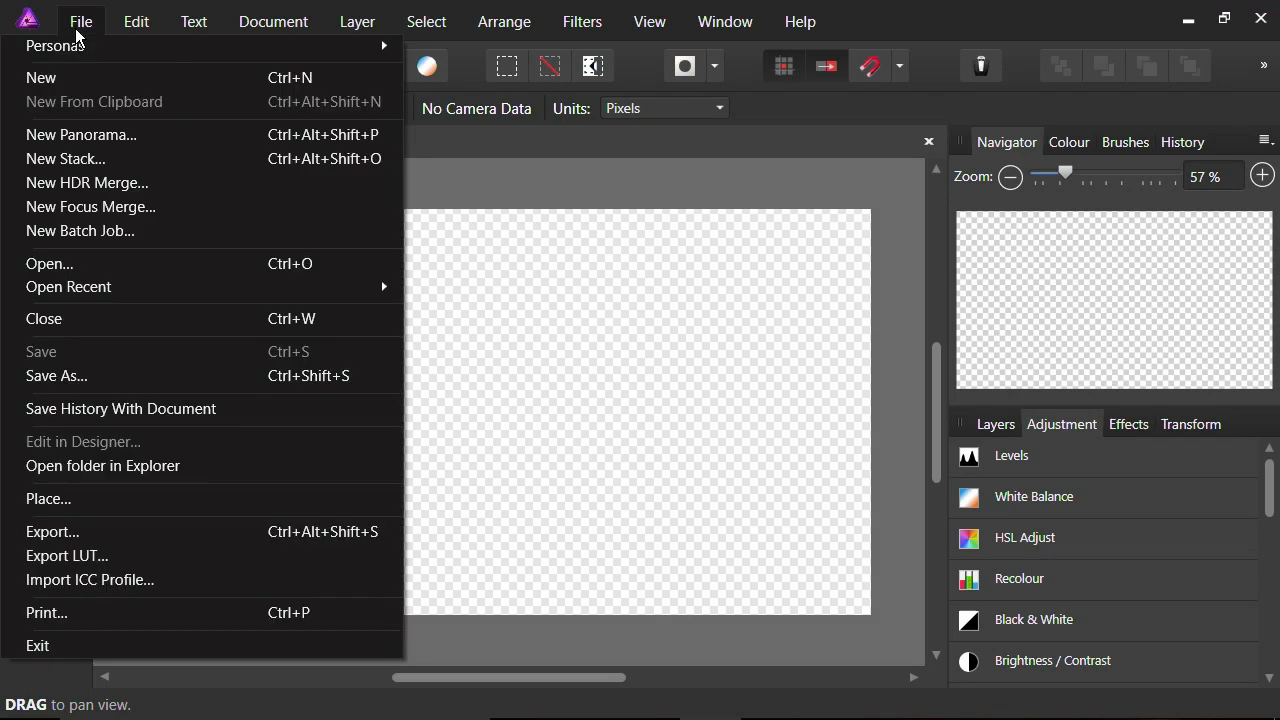
click(77, 37)
click(134, 32)
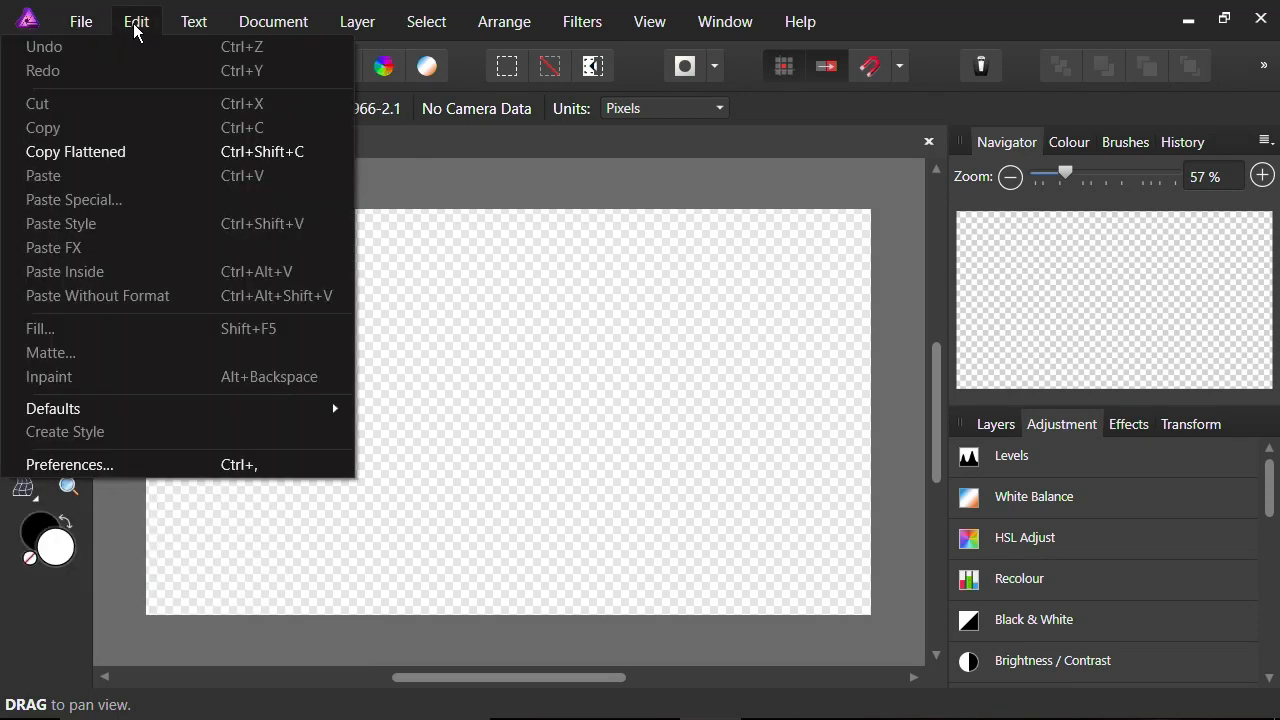
mouse_move(196, 30)
mouse_move(272, 28)
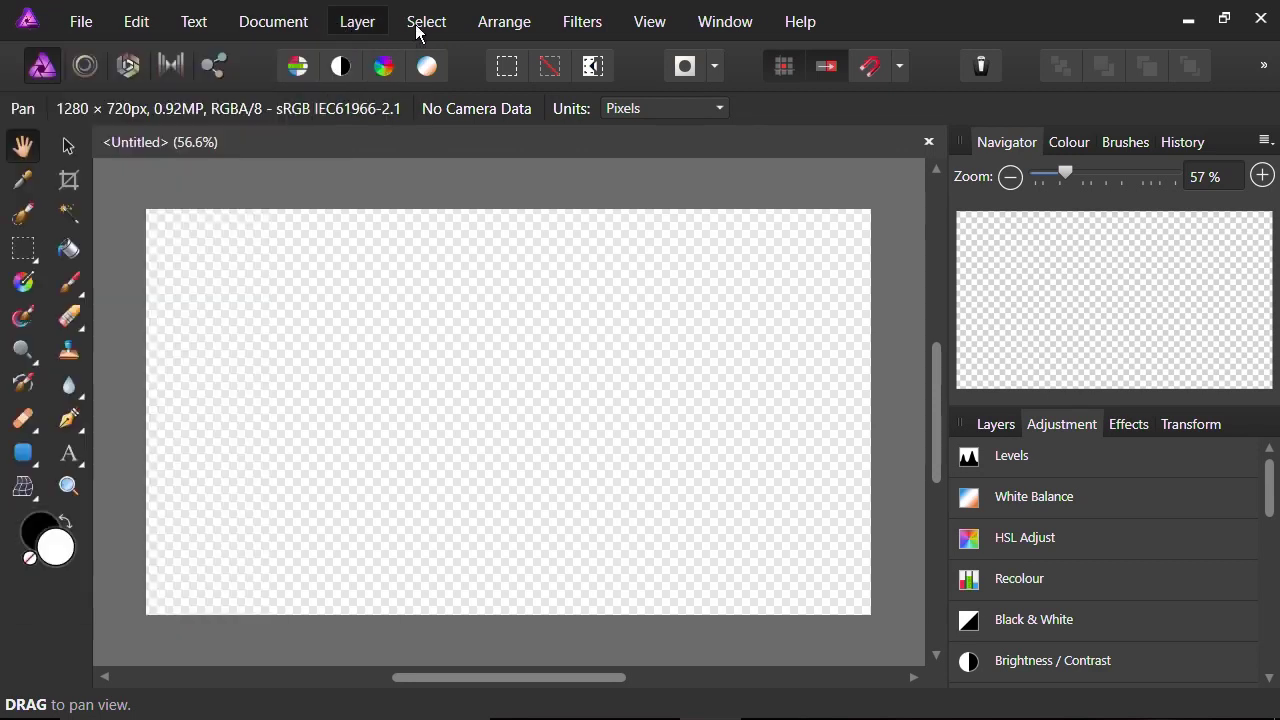
click(424, 28)
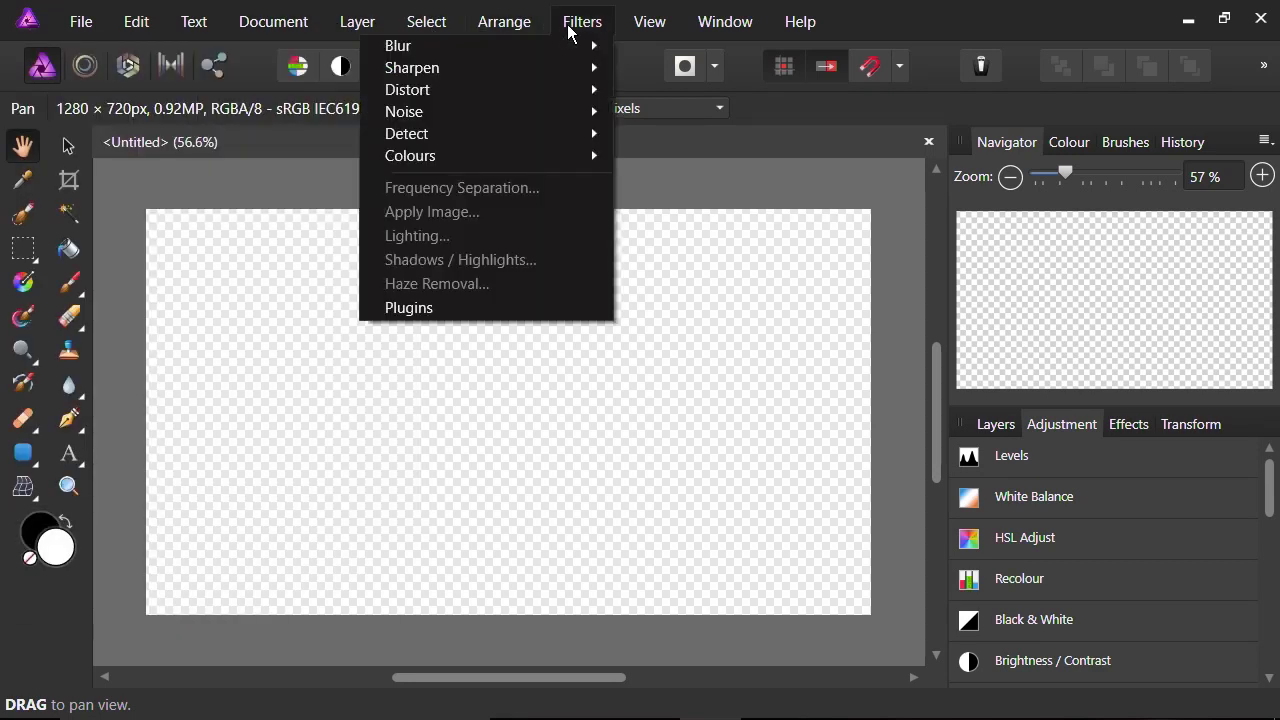
mouse_move(666, 35)
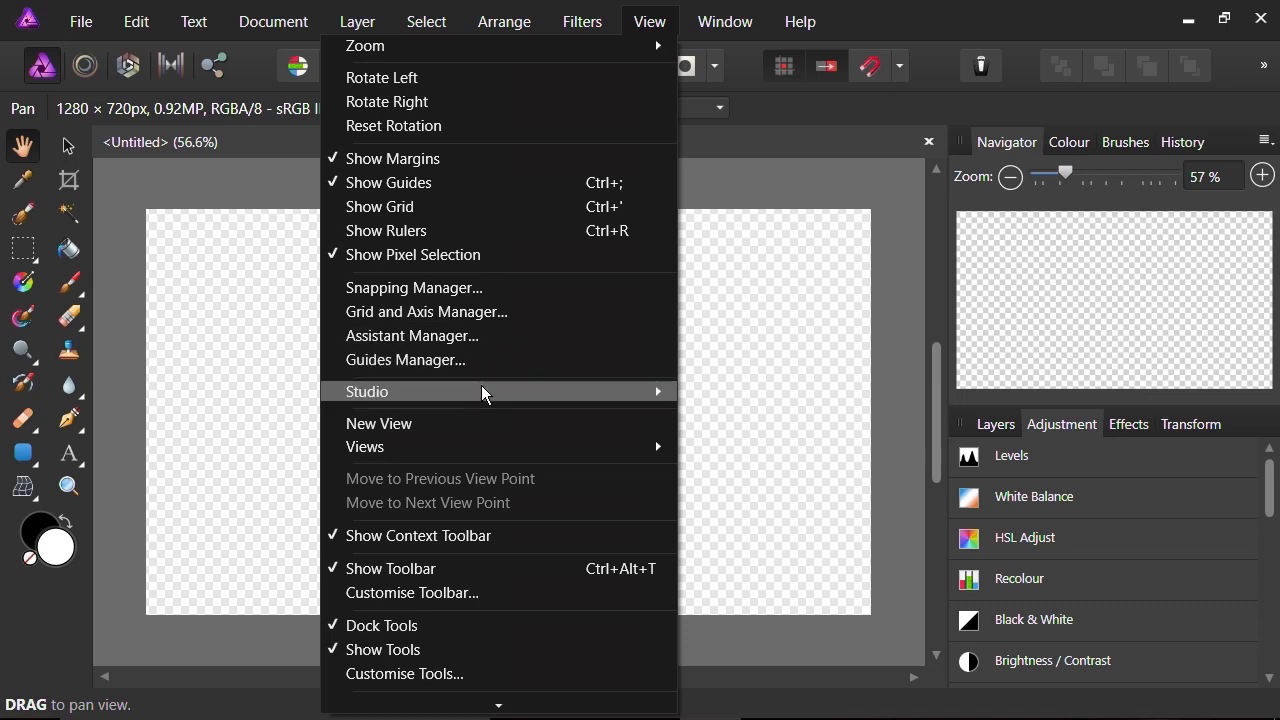
mouse_move(483, 393)
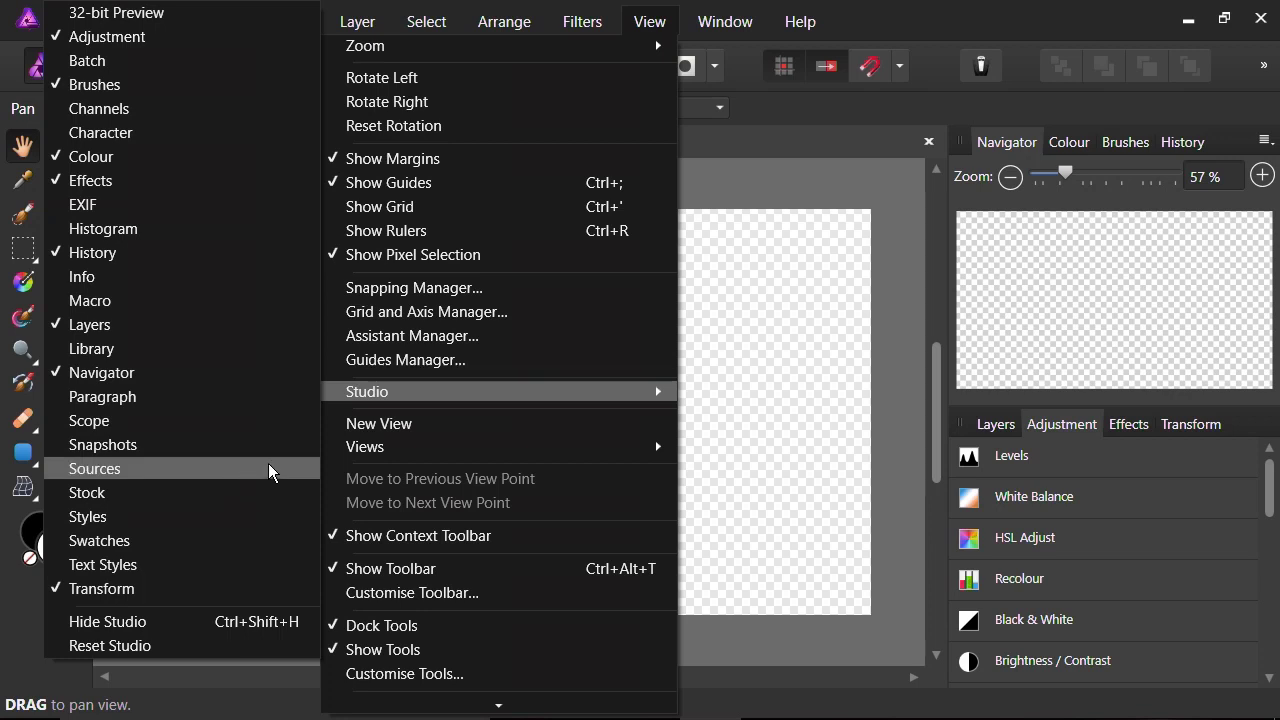
click(777, 147)
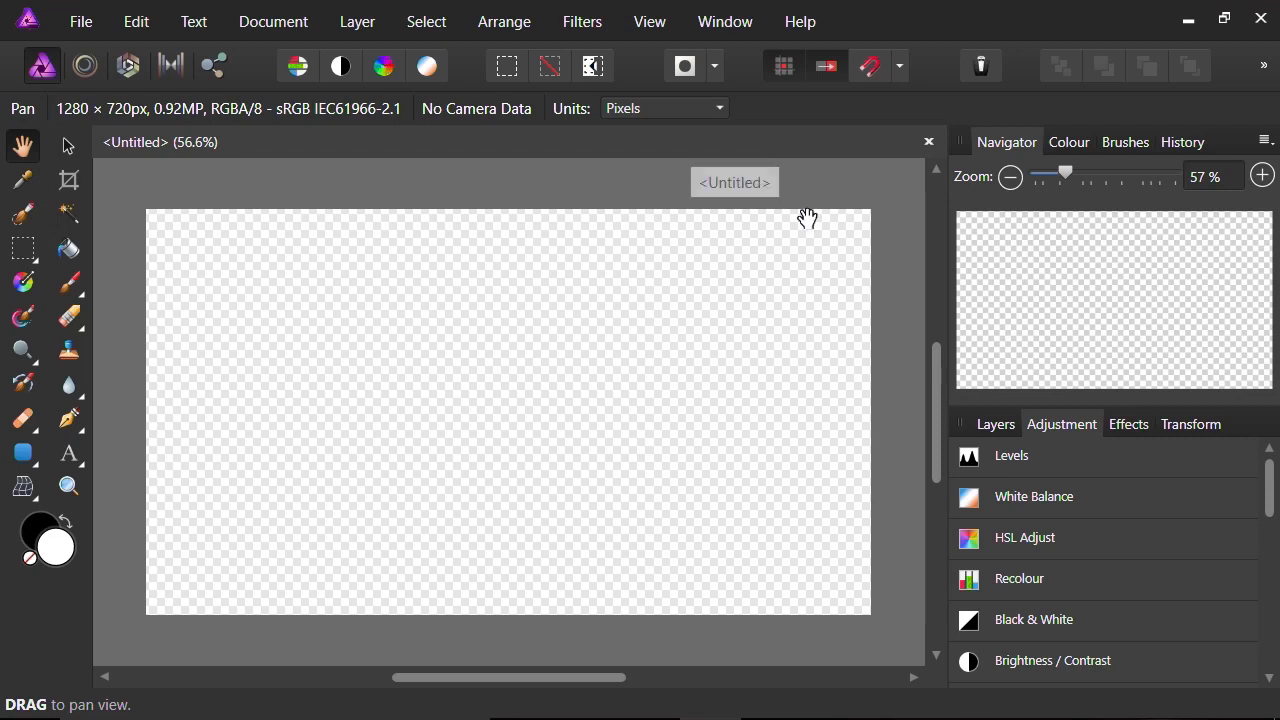
Look at the Layers, Effects and Transform panels, ending on the empty Layers list
click(1003, 430)
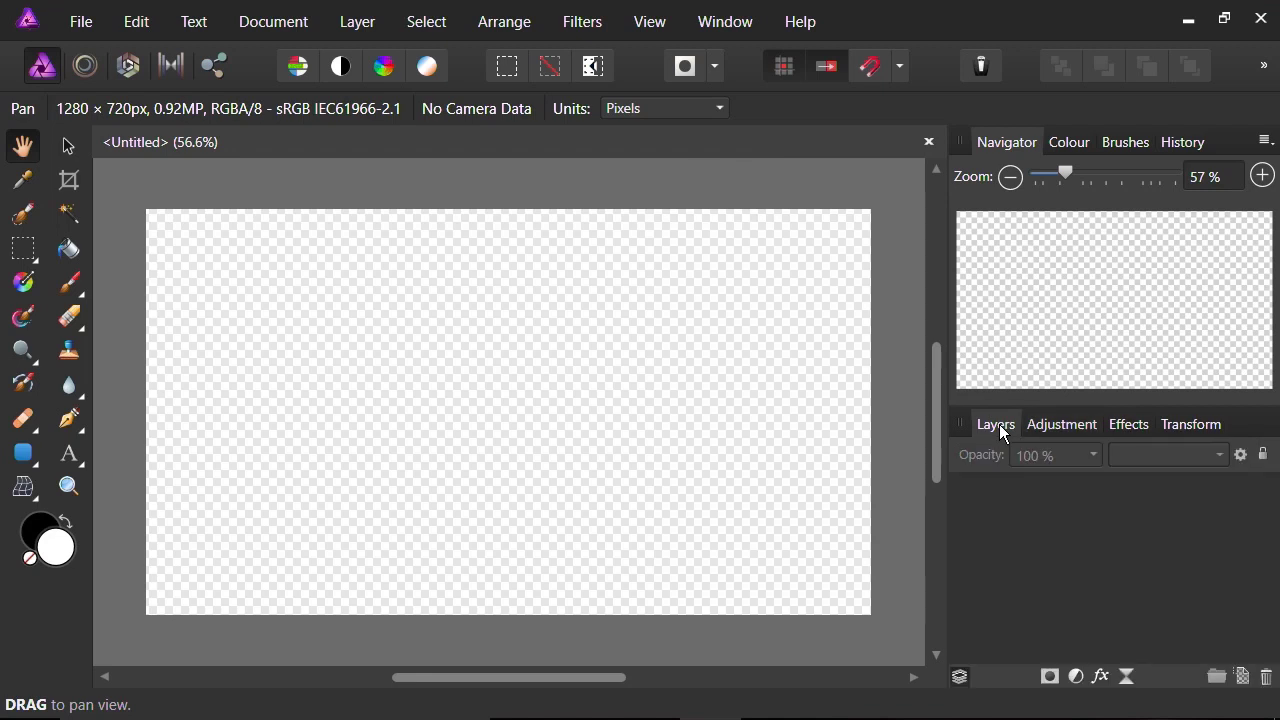
click(1140, 426)
click(1182, 426)
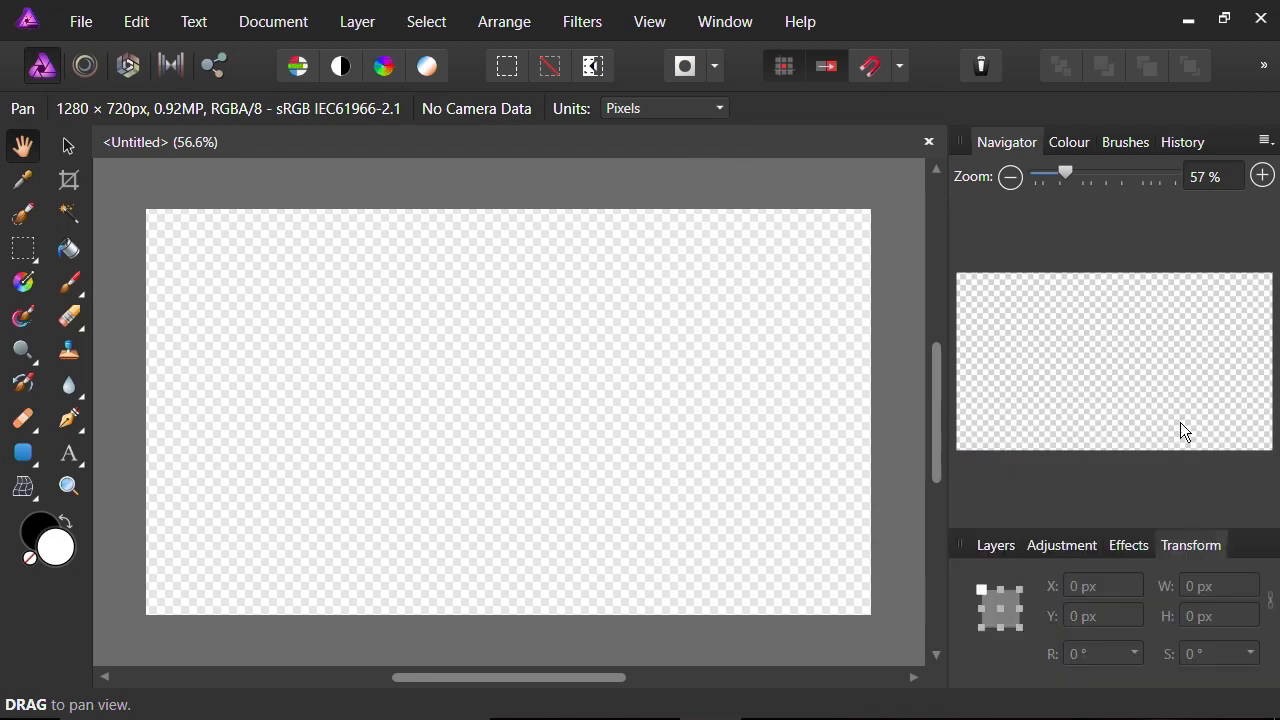
click(1001, 546)
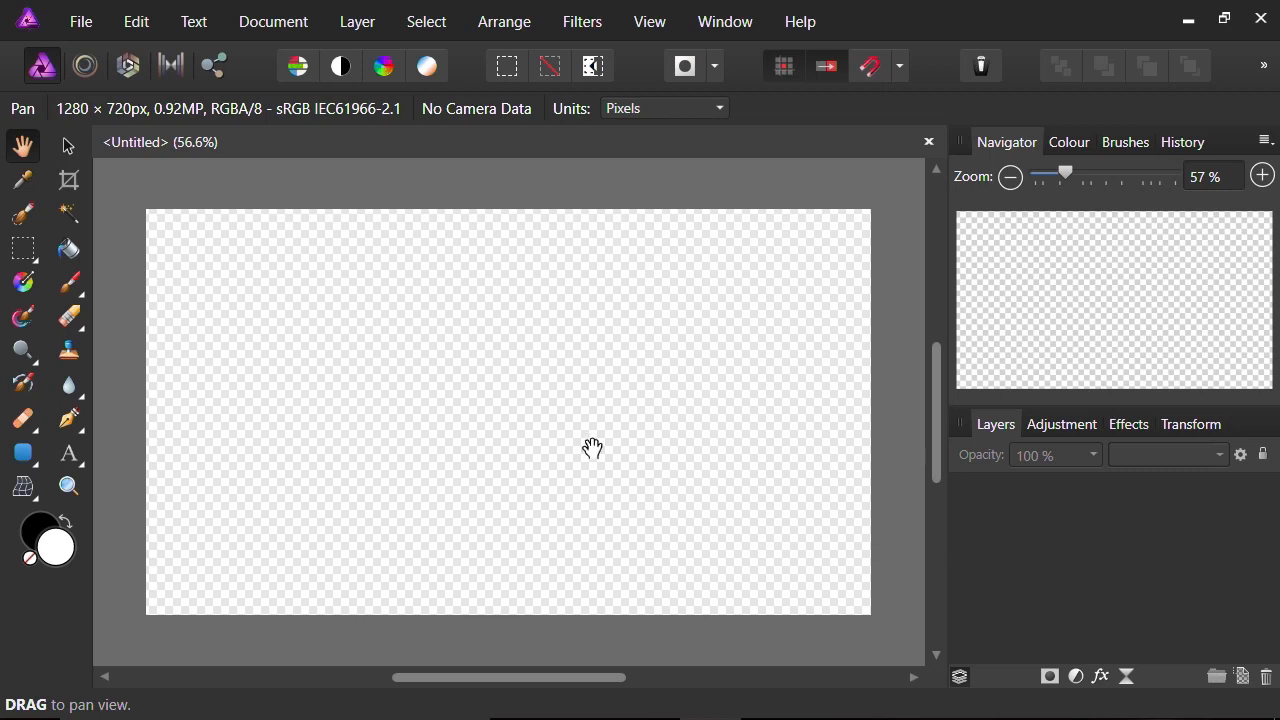
Paint black zig-zag and looping brush scribbles on a new pixel layer
click(71, 285)
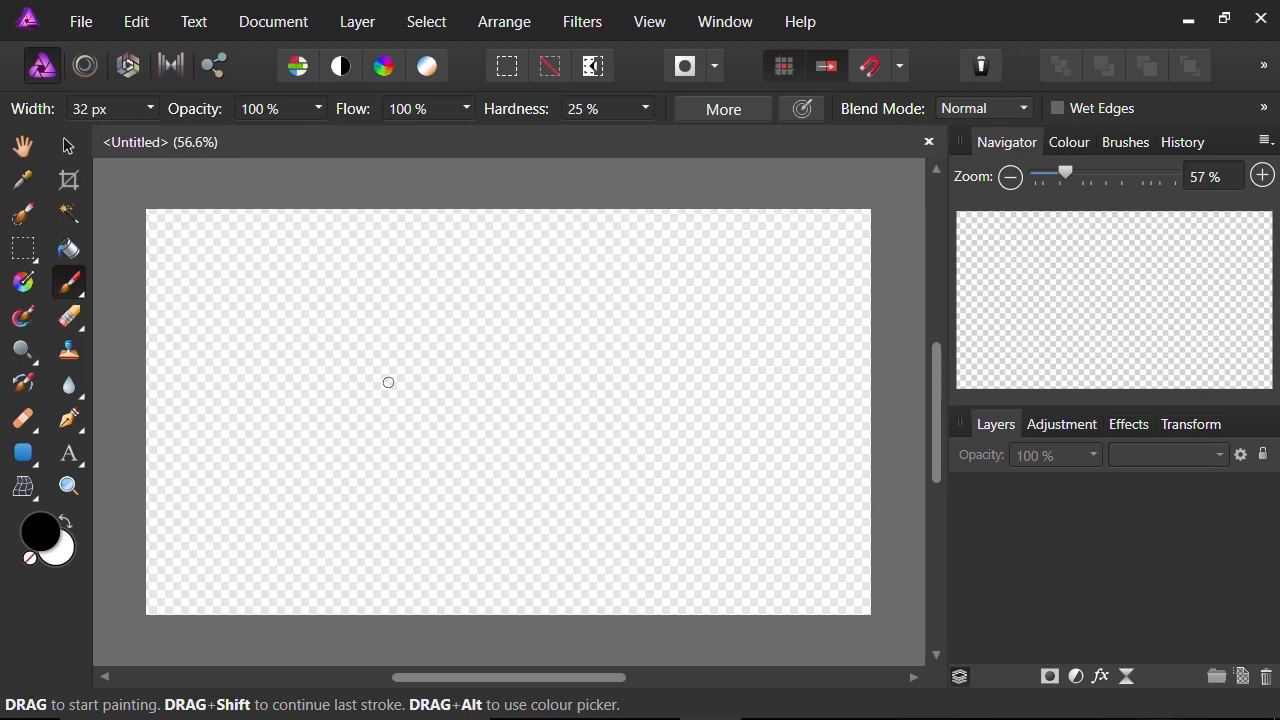
mouse_move(401, 385)
mouse_down()
mouse_move(522, 348)
mouse_move(504, 419)
mouse_move(541, 472)
mouse_up()
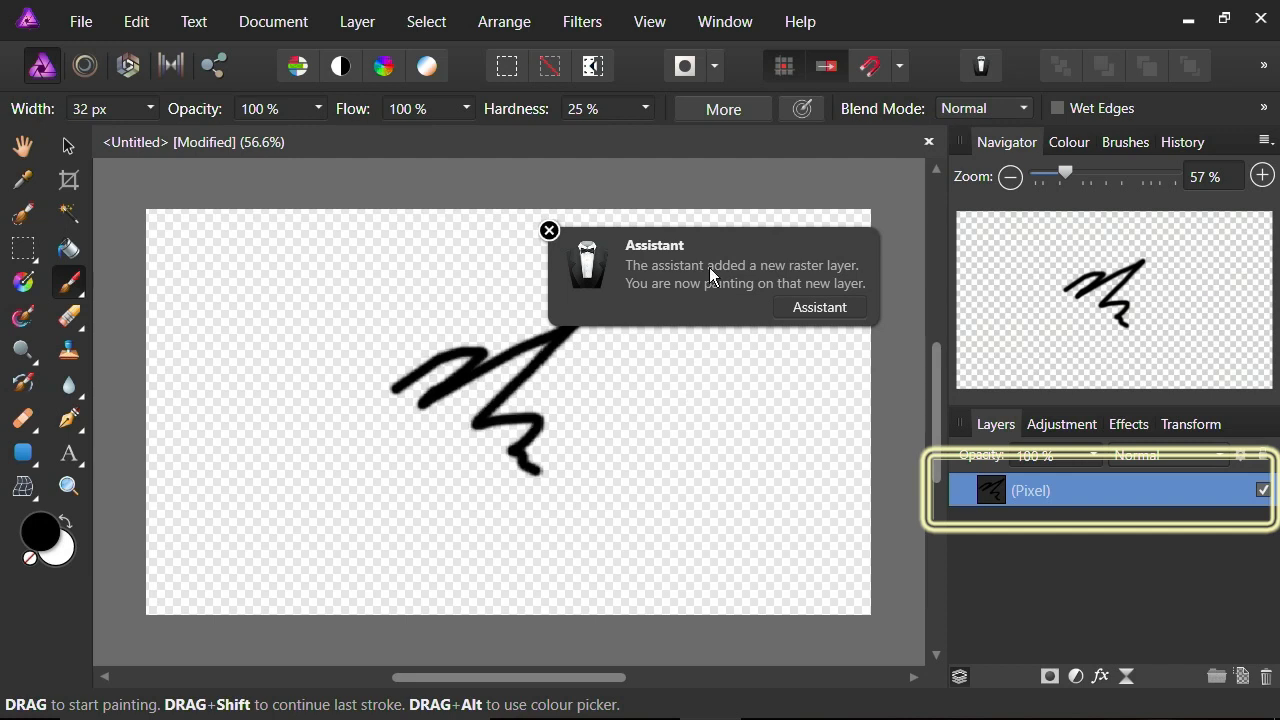
click(548, 233)
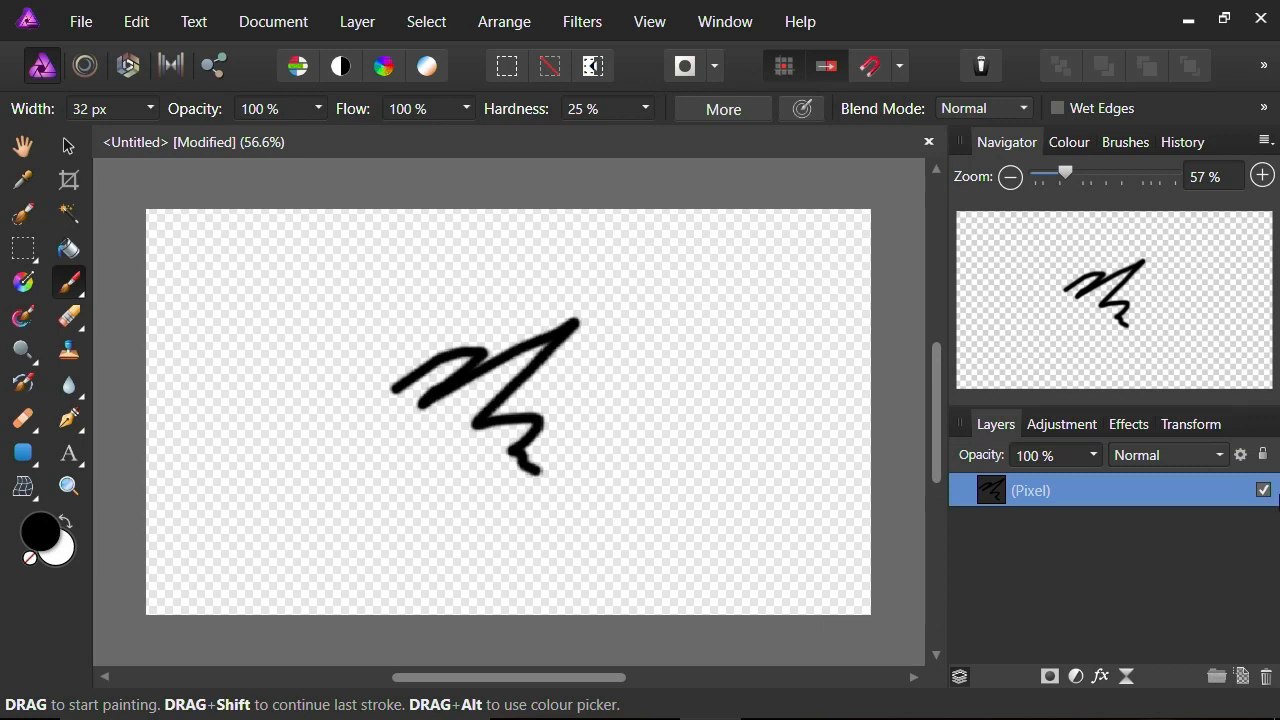
click(1243, 678)
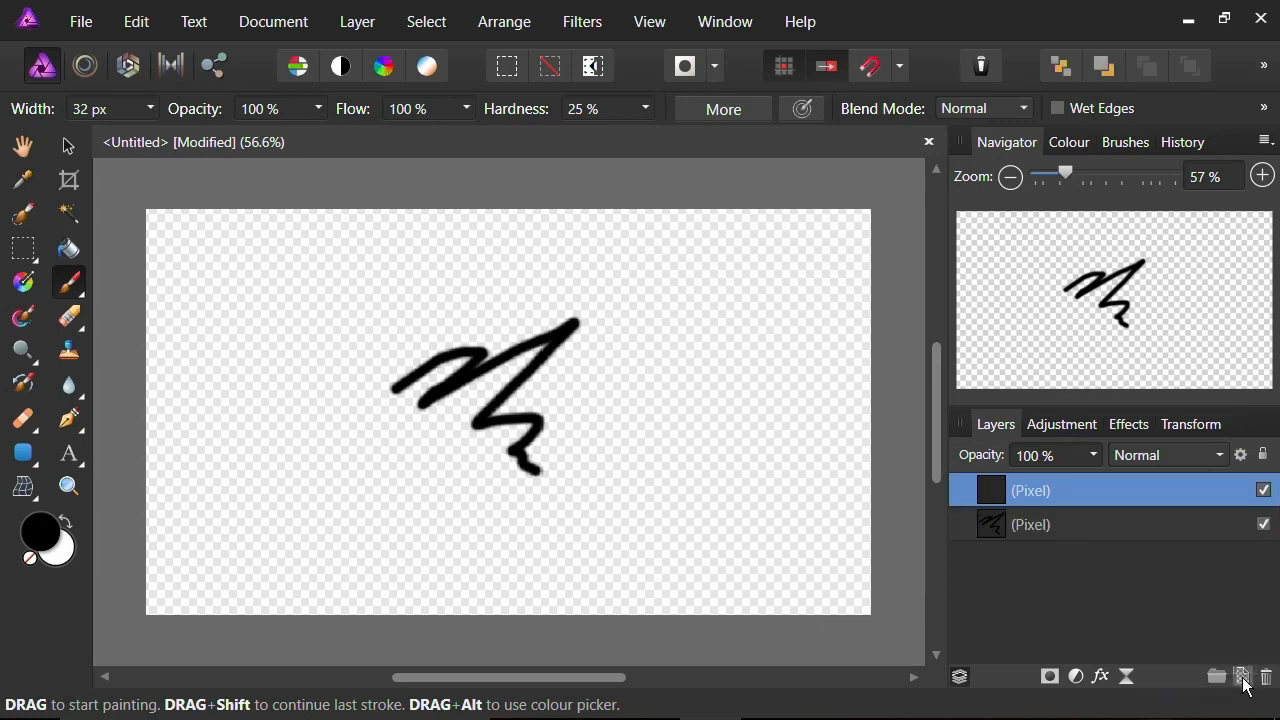
click(1266, 677)
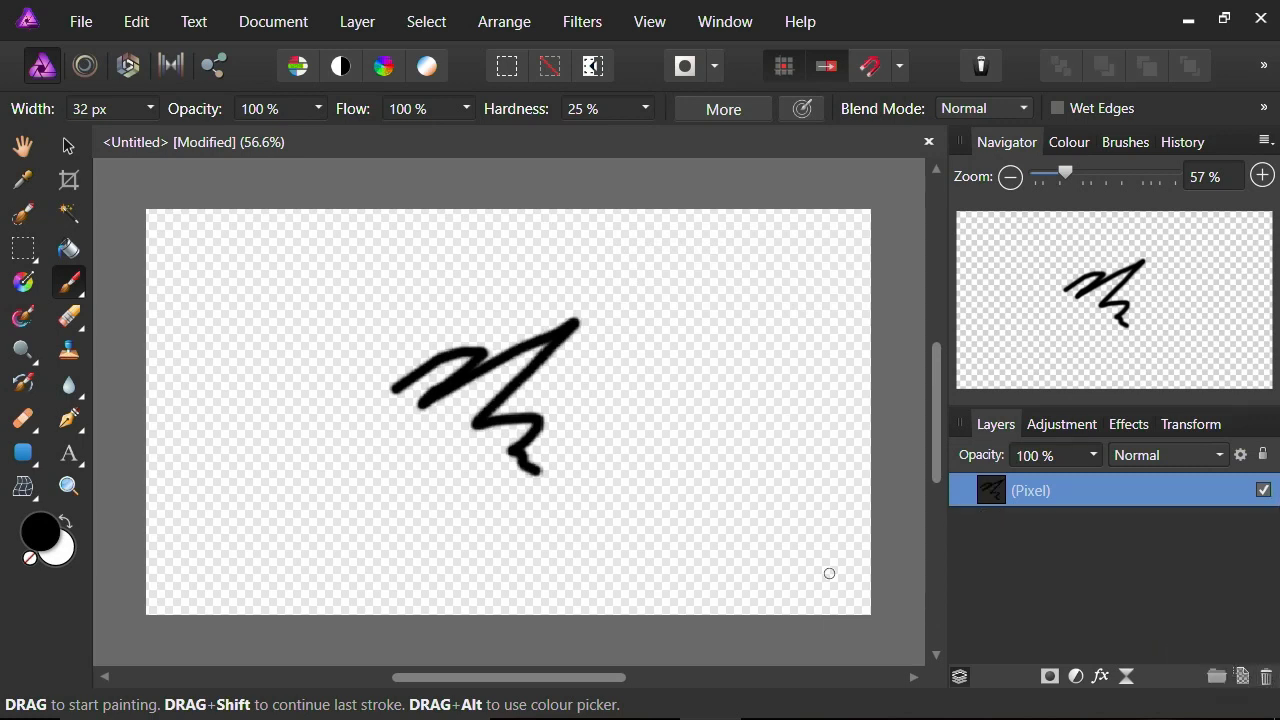
mouse_move(283, 340)
mouse_down()
mouse_move(316, 319)
mouse_move(362, 303)
mouse_move(371, 370)
mouse_move(508, 447)
mouse_move(547, 633)
mouse_move(572, 552)
mouse_up()
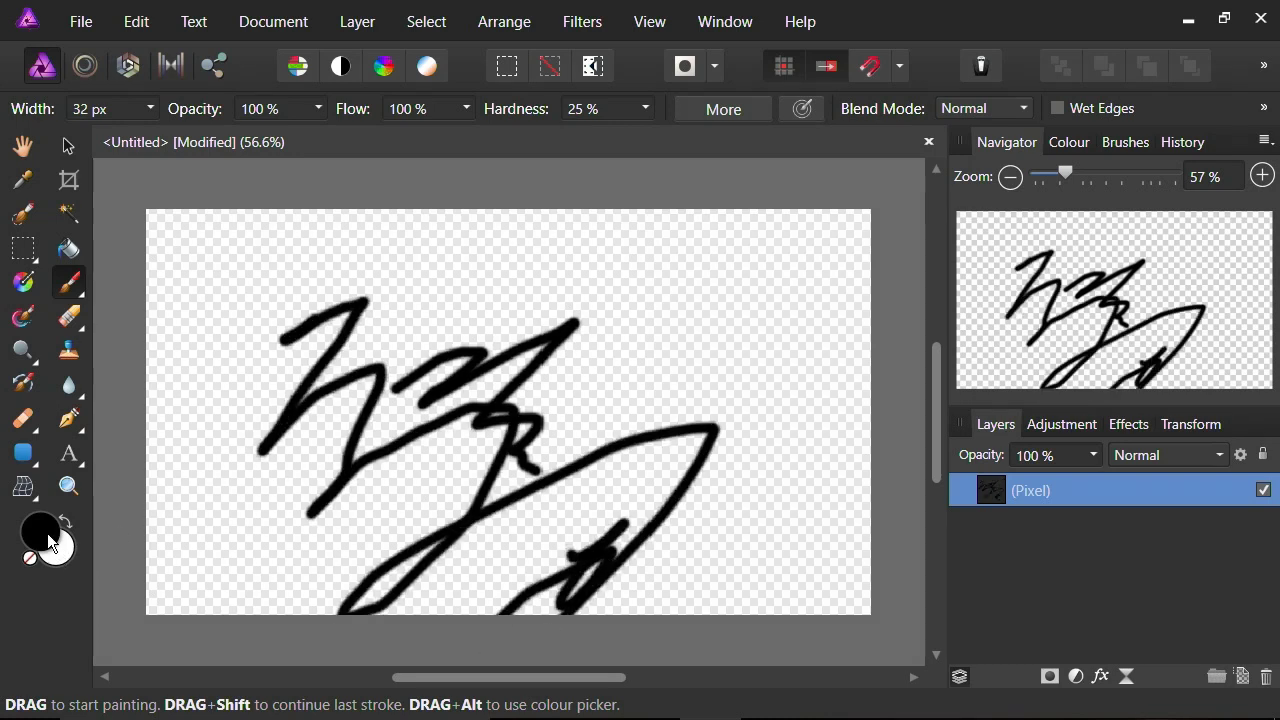
Set the painting colour to dark red 9B0505
double_click(49, 538)
drag(725, 484, 718, 457)
click(946, 617)
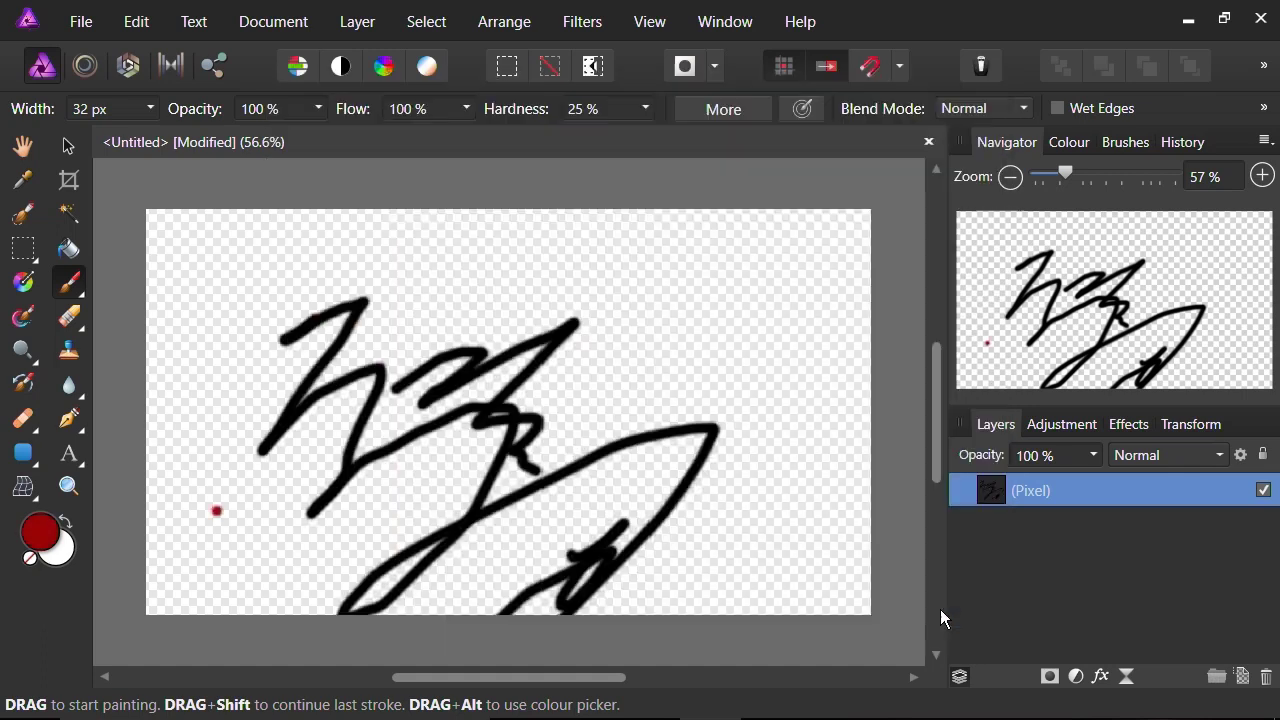
Paint broad red with a widened 128 px soft brush, then a 46 px stroke at right
click(1127, 142)
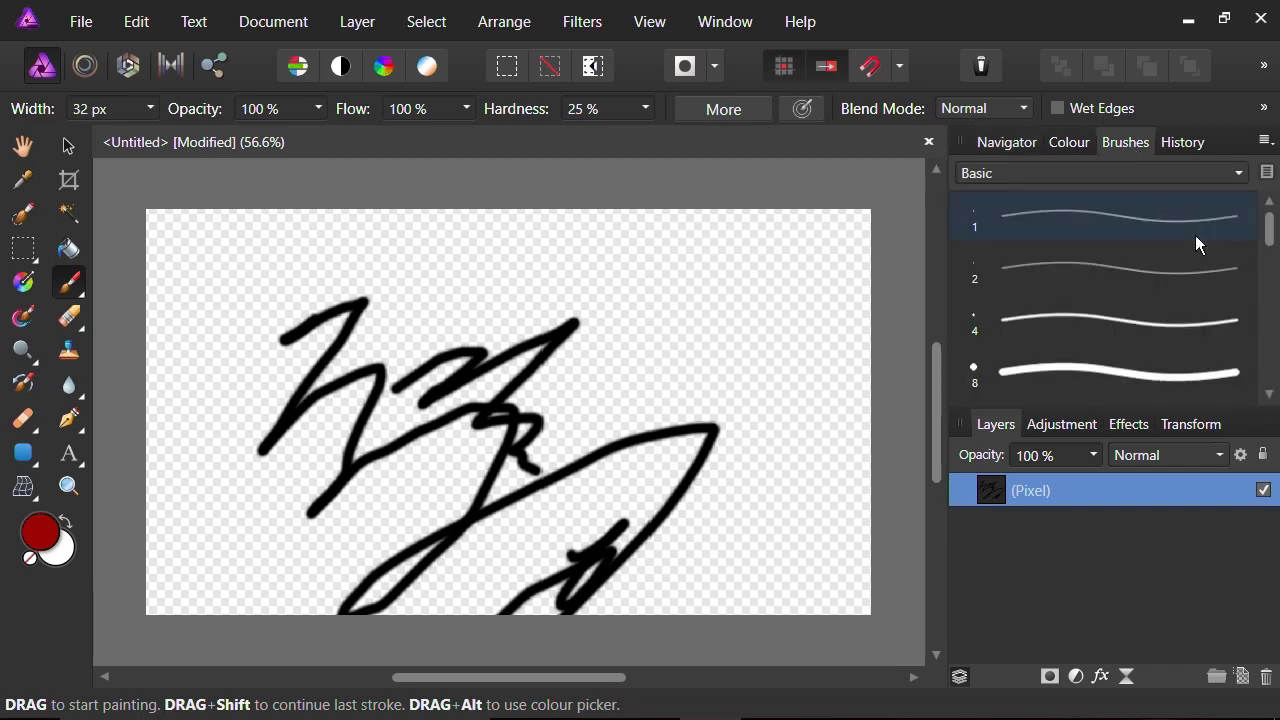
drag(1277, 252, 1277, 330)
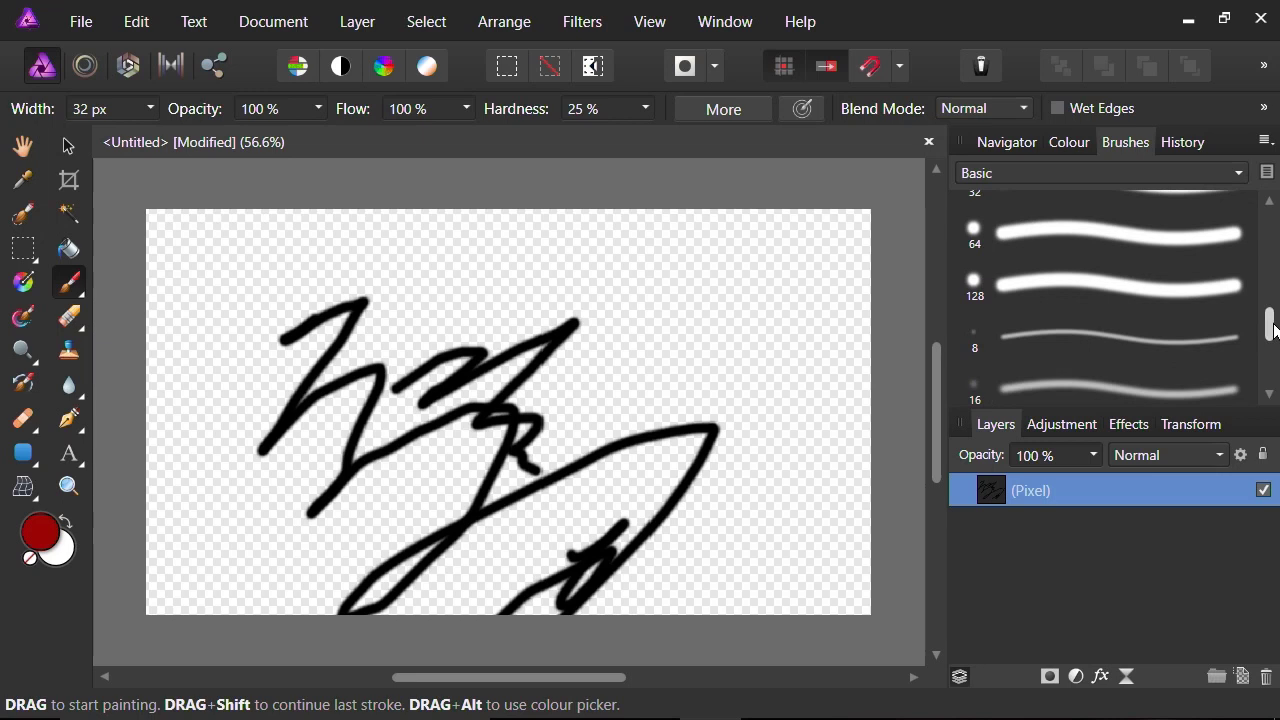
click(1101, 291)
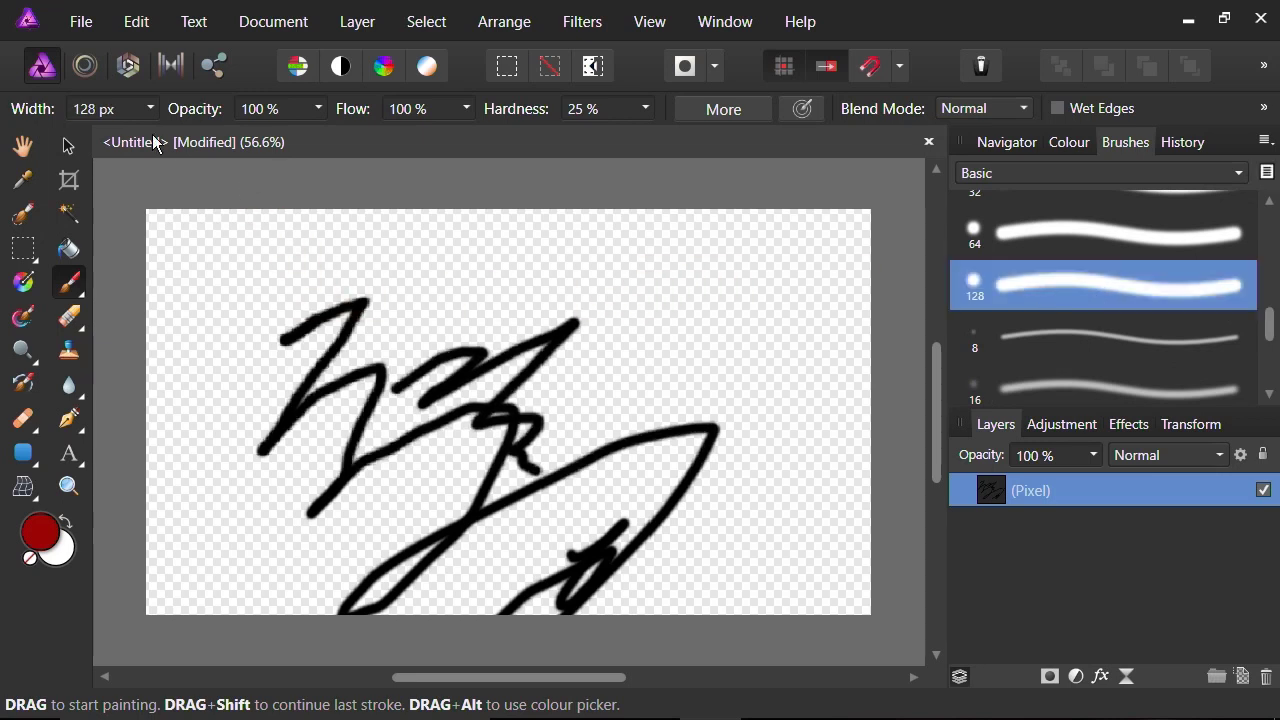
drag(153, 114, 238, 134)
mouse_move(218, 330)
mouse_down()
mouse_move(221, 314)
mouse_move(138, 340)
mouse_up()
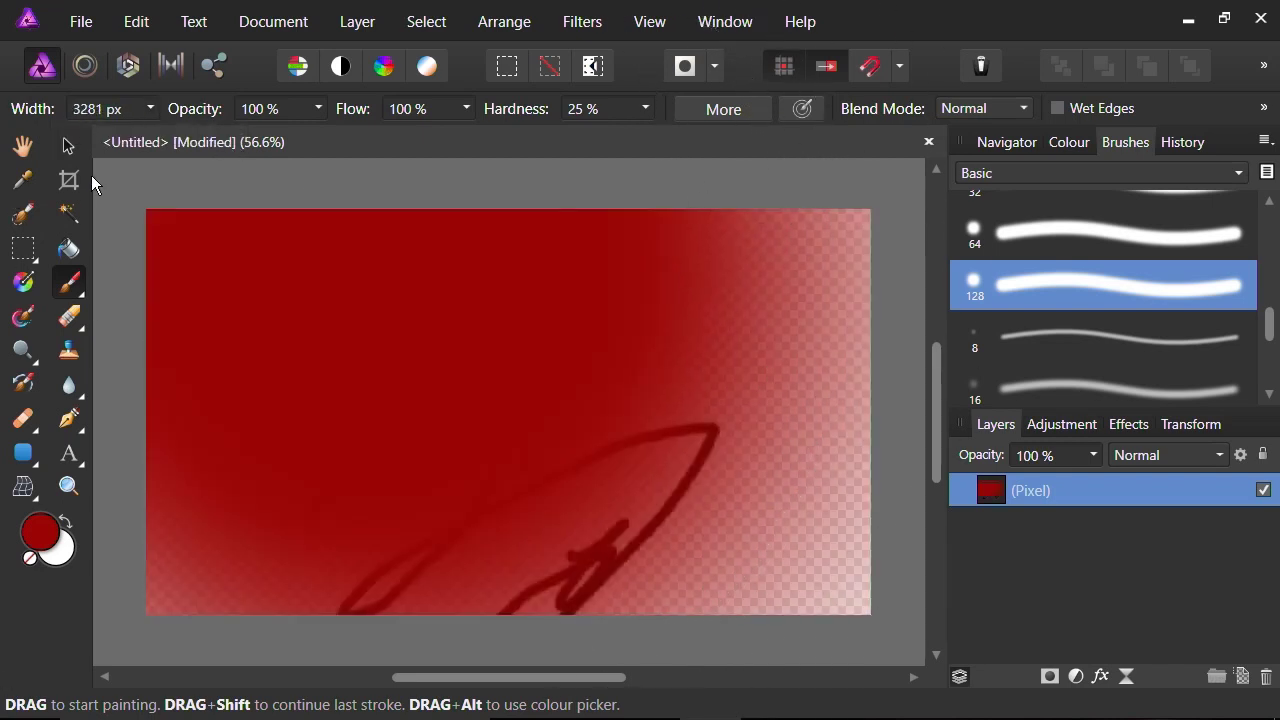
click(150, 112)
drag(100, 134, 77, 132)
mouse_move(610, 352)
mouse_down()
mouse_move(806, 371)
mouse_move(680, 514)
mouse_up()
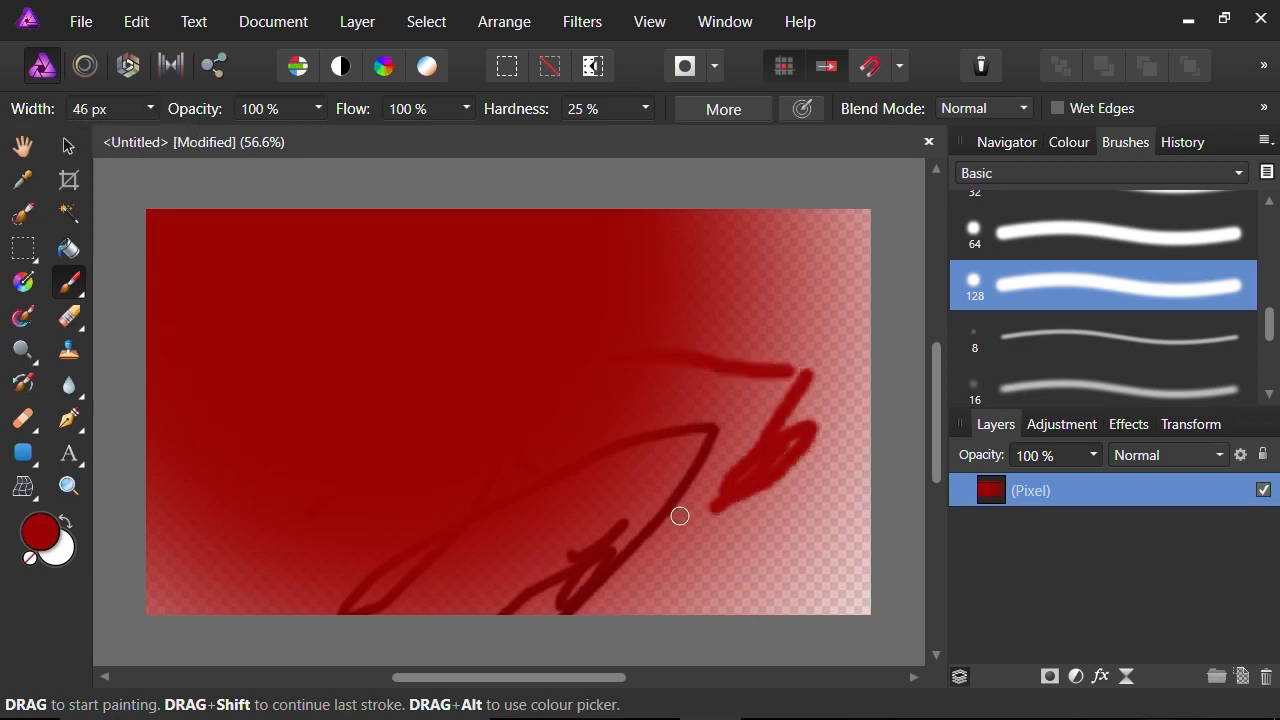
Switch to deep blue and paint 311 px strokes across the lower right, undoing the last
double_click(45, 535)
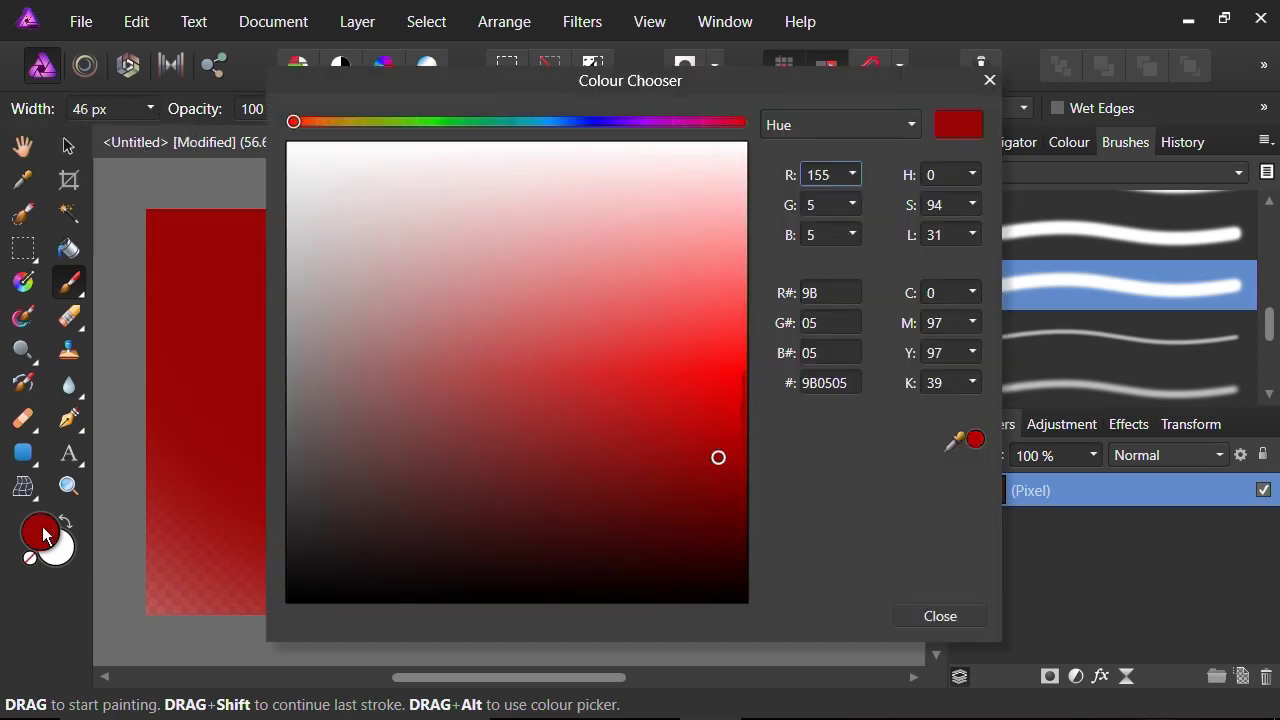
click(593, 122)
drag(651, 300, 669, 418)
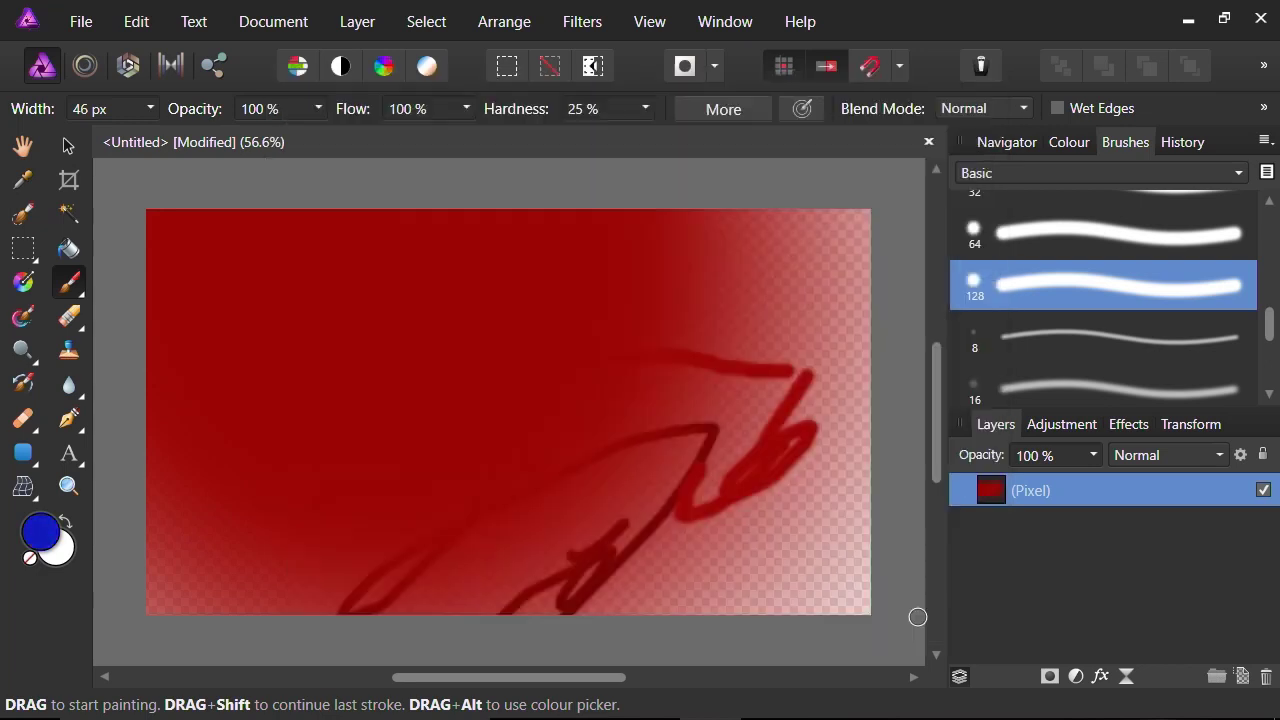
click(918, 616)
click(152, 108)
drag(148, 137, 207, 140)
mouse_move(737, 390)
mouse_down()
mouse_move(781, 443)
mouse_move(742, 521)
mouse_move(512, 597)
mouse_move(763, 402)
mouse_move(920, 141)
mouse_move(818, 246)
mouse_move(785, 548)
mouse_move(438, 645)
mouse_move(253, 645)
mouse_move(177, 613)
mouse_move(730, 576)
mouse_move(813, 520)
mouse_move(818, 604)
mouse_move(861, 516)
mouse_move(848, 450)
mouse_move(757, 432)
mouse_move(733, 376)
mouse_move(658, 372)
mouse_up()
key(ctrl+z)
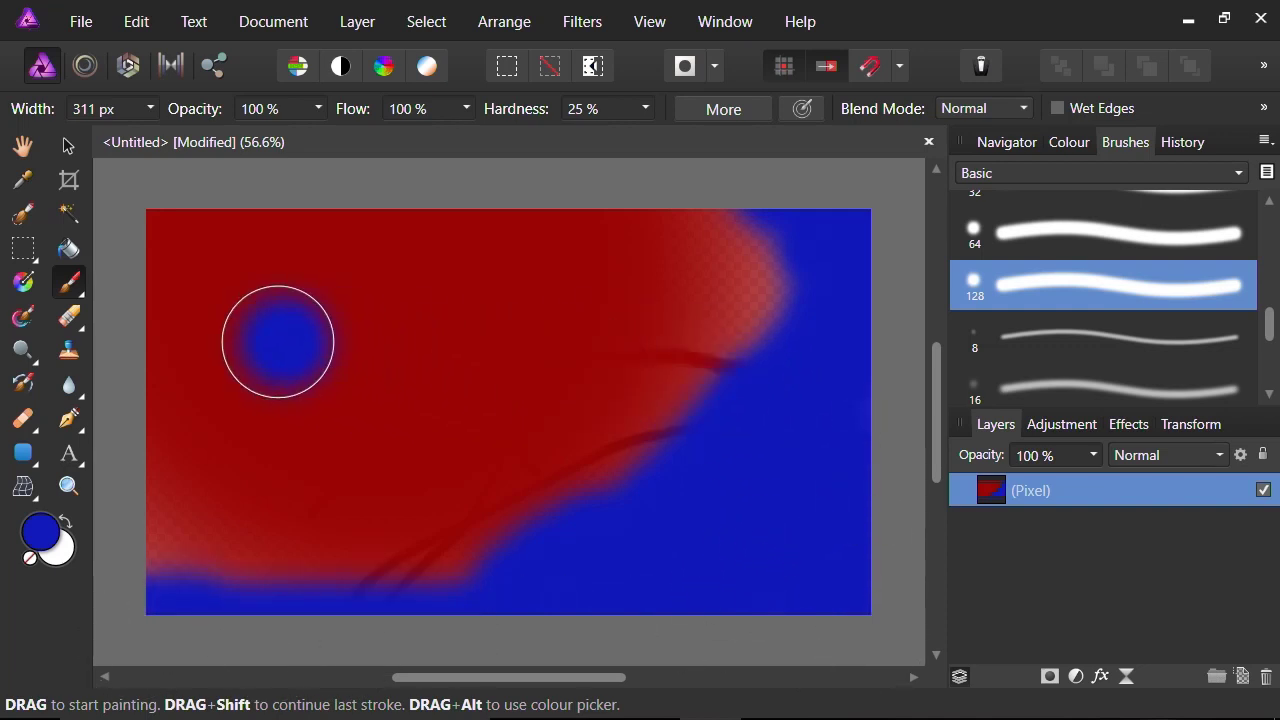
Draw a closed arrow-like Pen Tool curve from four smooth nodes
click(69, 419)
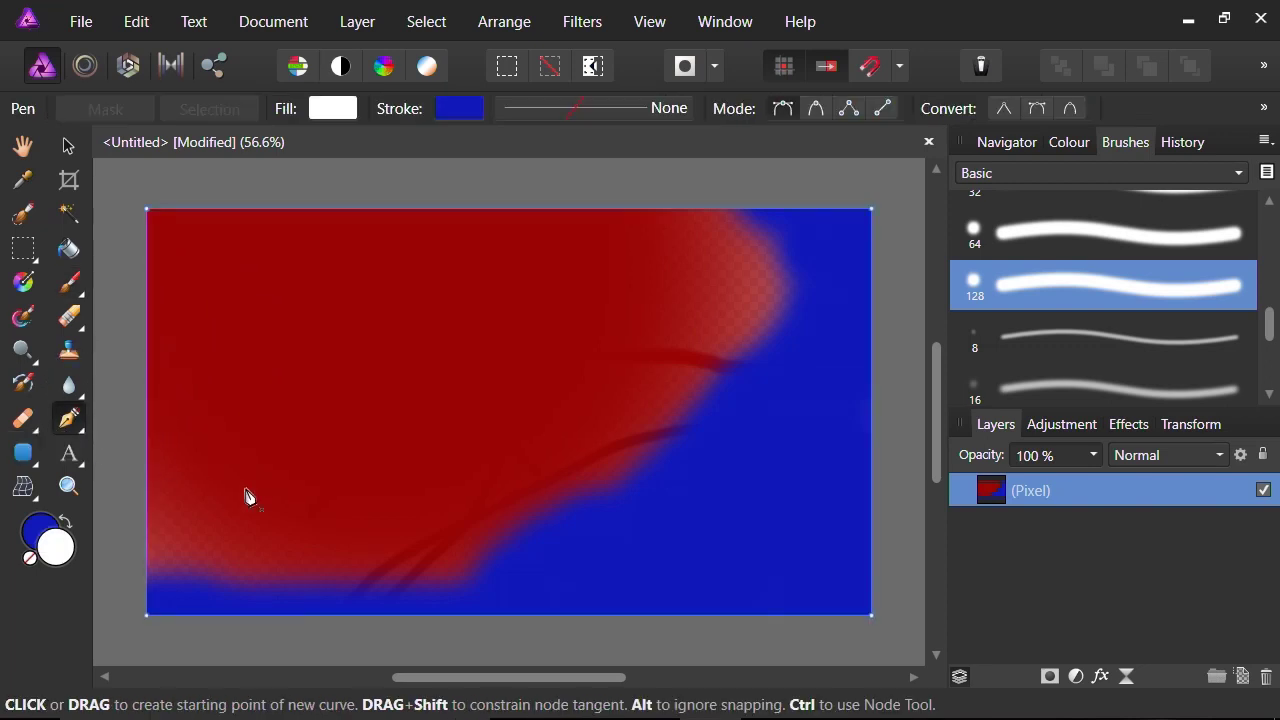
drag(298, 455, 425, 355)
drag(509, 334, 691, 410)
drag(642, 451, 490, 522)
drag(474, 484, 472, 404)
click(299, 454)
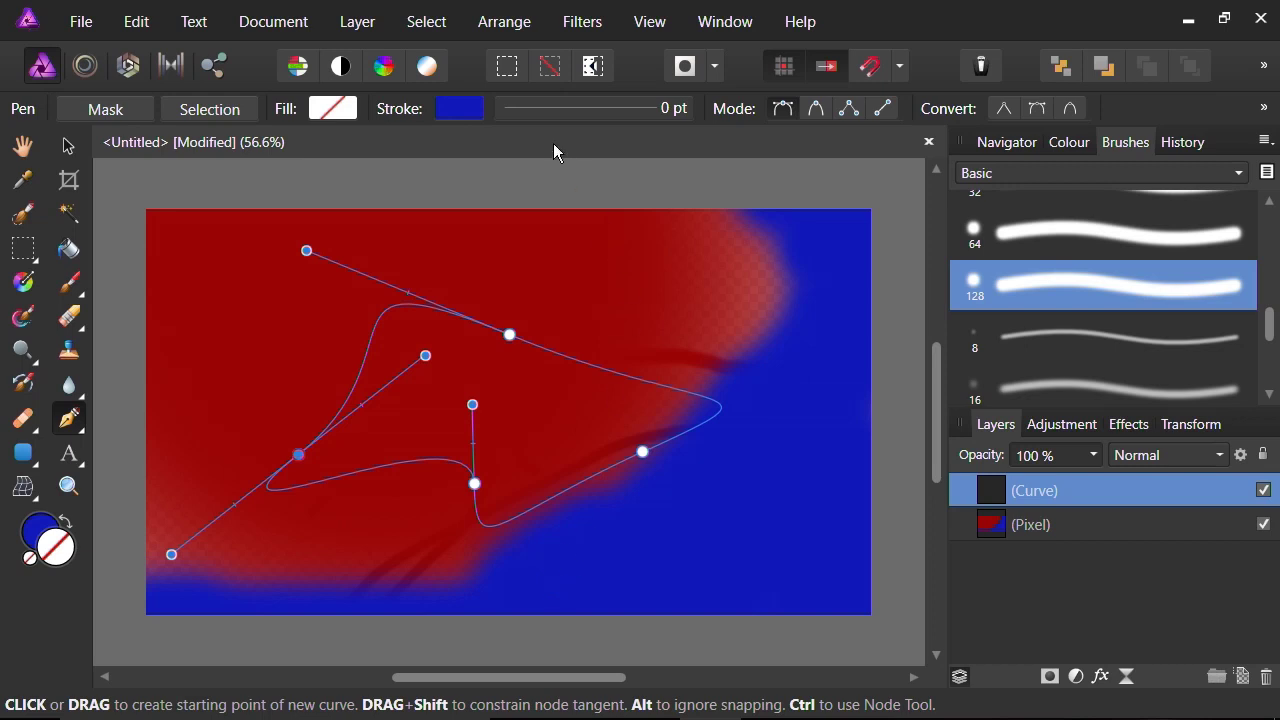
Give the curve a 36.7 pt black stroke
click(585, 112)
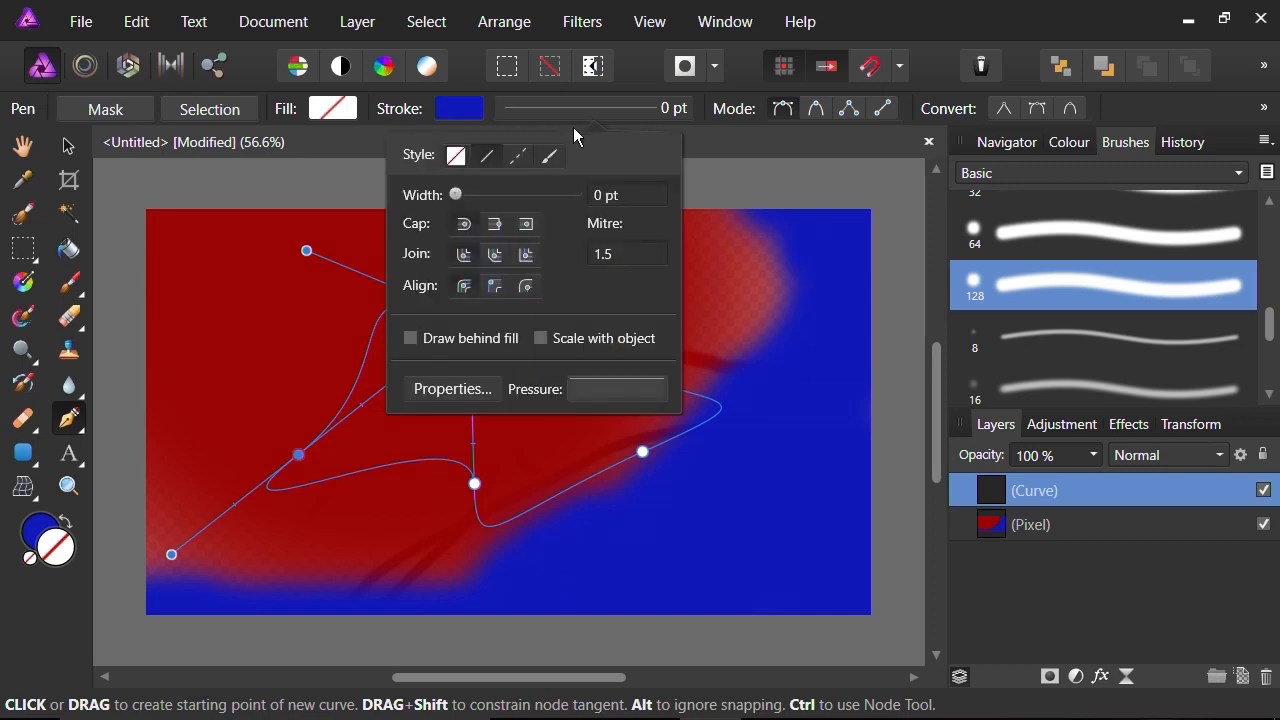
drag(462, 195, 546, 199)
click(471, 110)
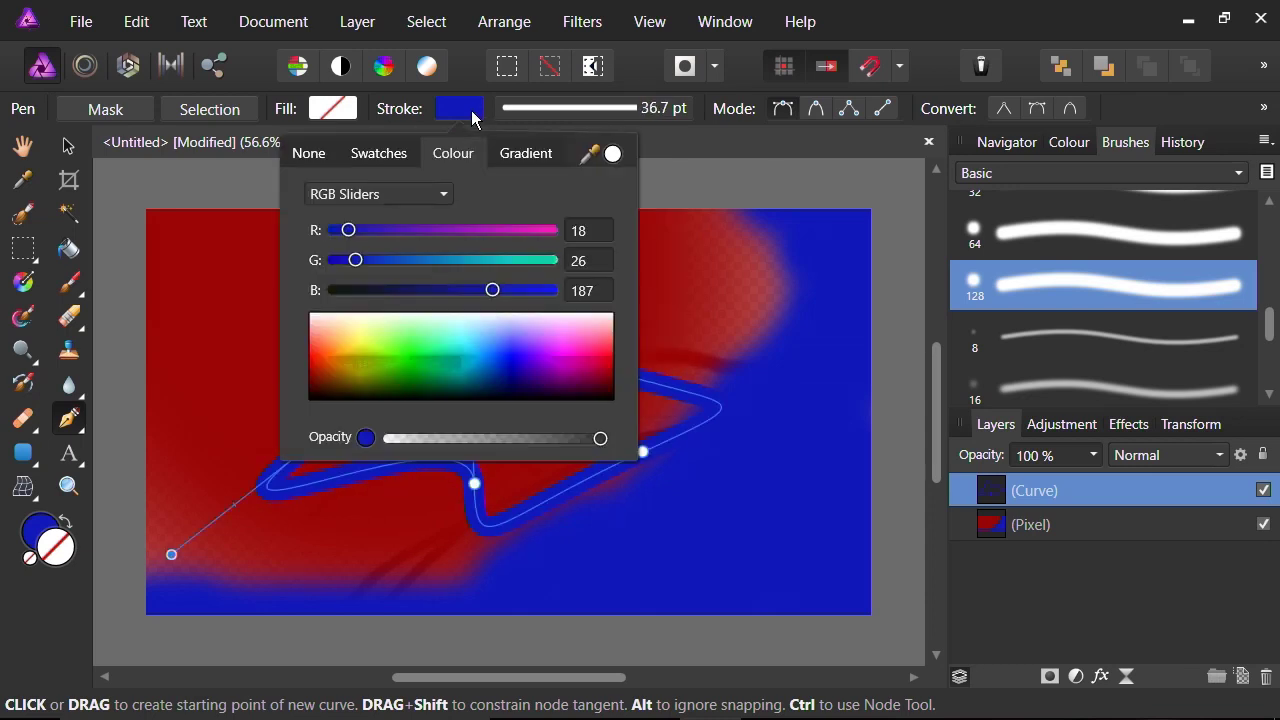
drag(382, 384, 301, 408)
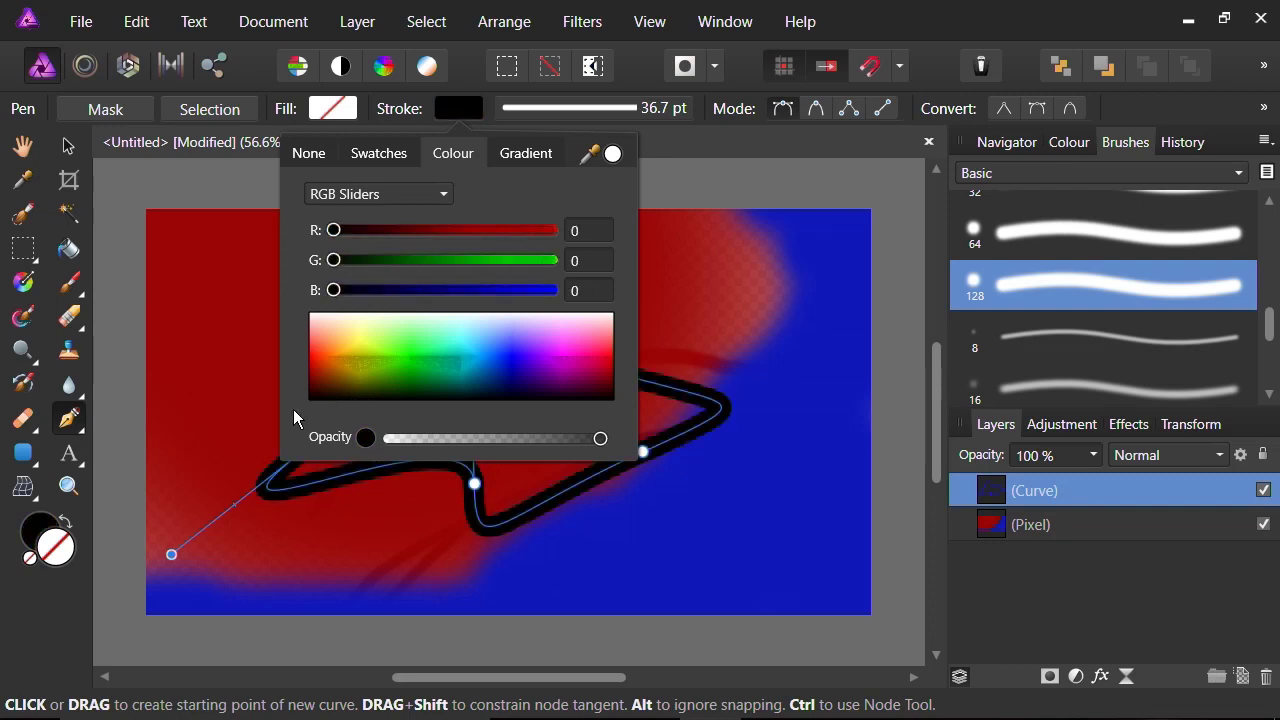
Enlarge the curve up and to the right, then nudge it slightly down
click(70, 150)
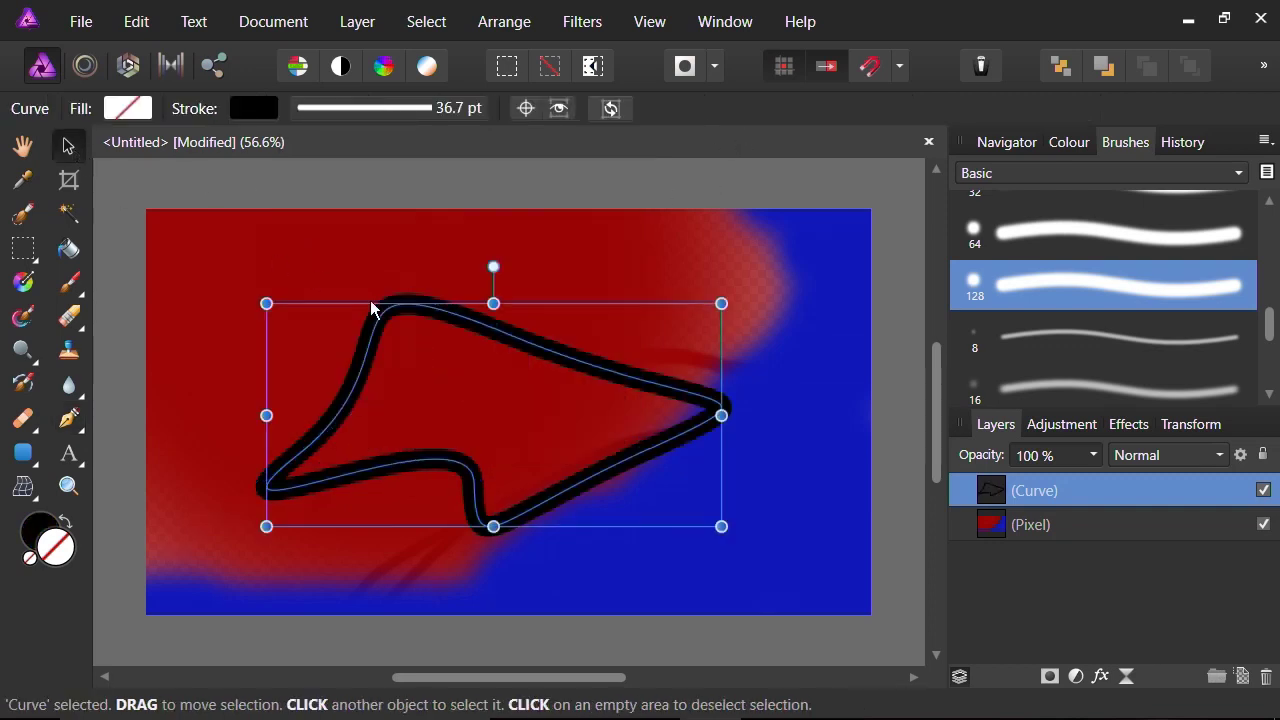
drag(721, 303, 738, 256)
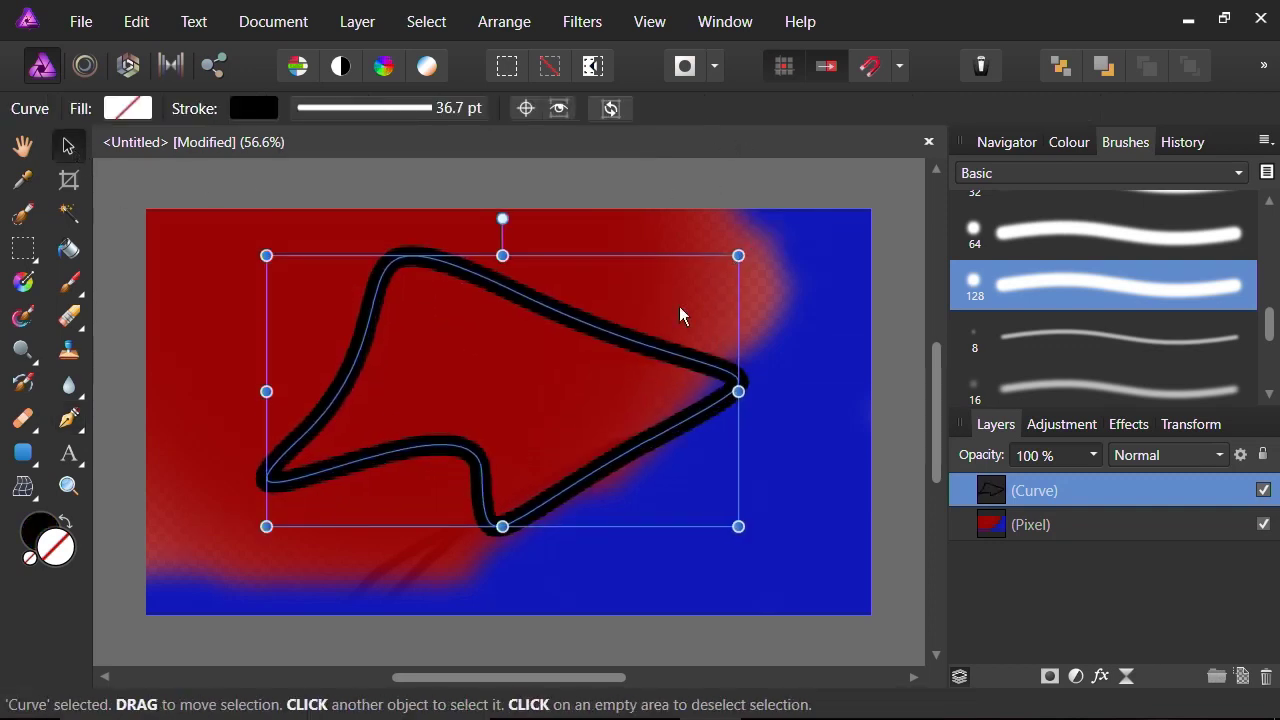
mouse_move(614, 346)
mouse_down()
mouse_move(611, 369)
mouse_move(616, 357)
mouse_up()
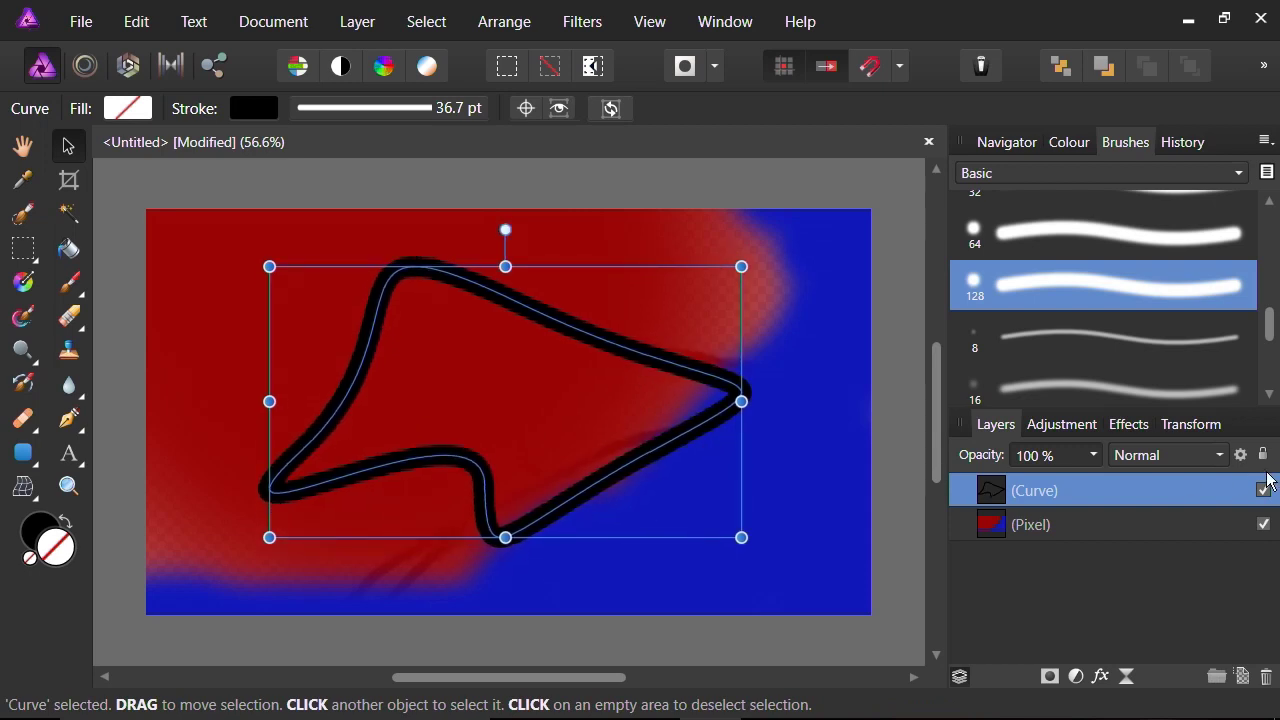
Try a 24.2 px Gaussian Blur on the curve, remove it, and apply Bevel / Emboss instead
click(1133, 428)
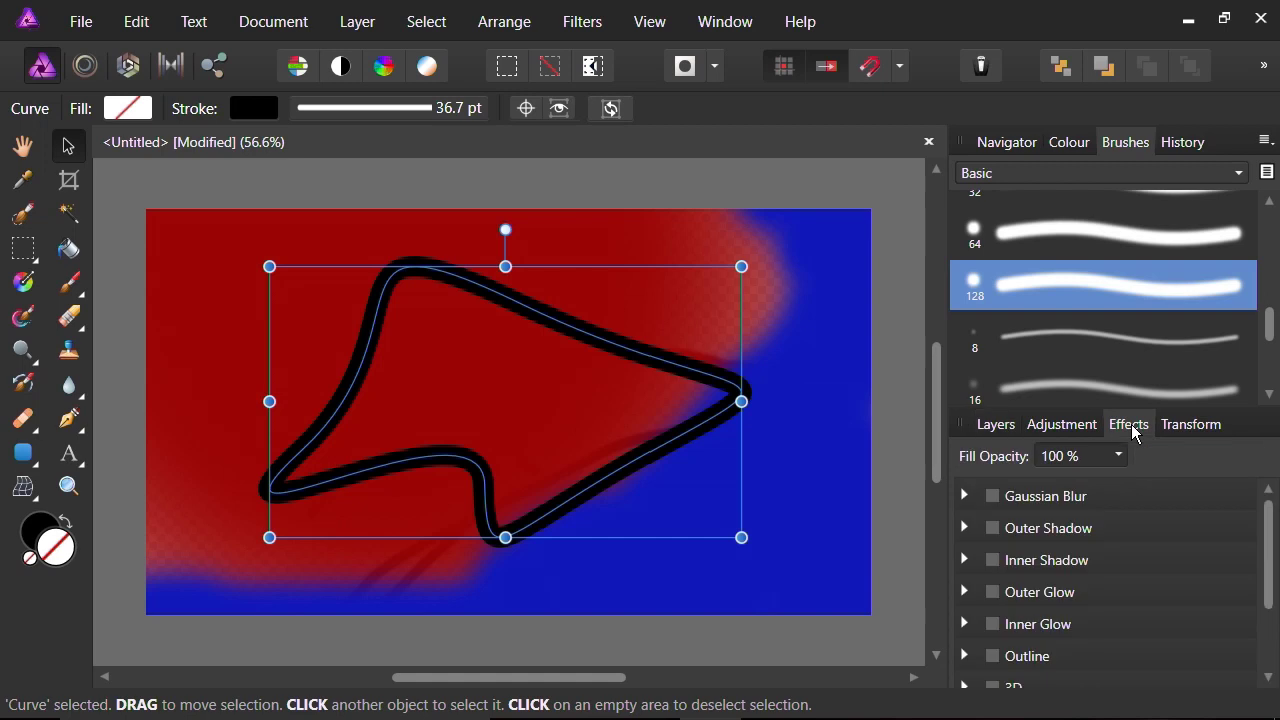
click(994, 498)
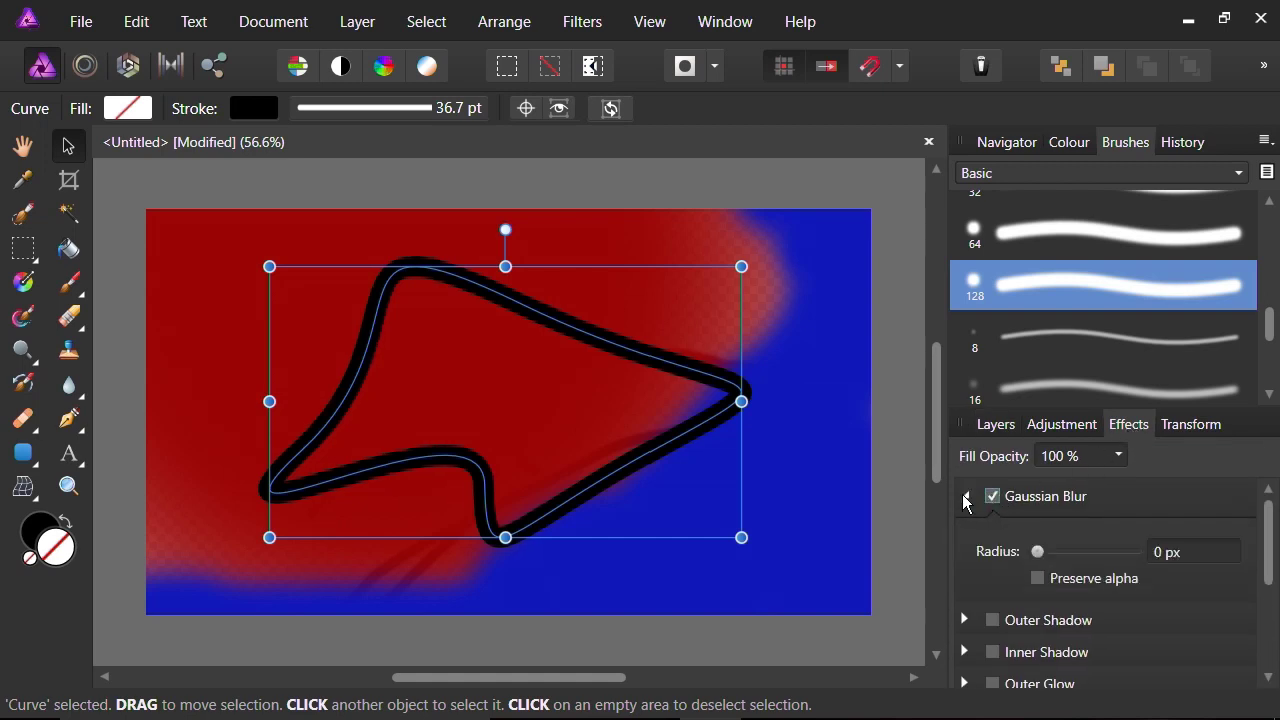
mouse_move(1050, 553)
mouse_down()
mouse_move(1100, 560)
mouse_move(1036, 557)
mouse_up()
click(992, 497)
scroll(1264, 566, down, 3)
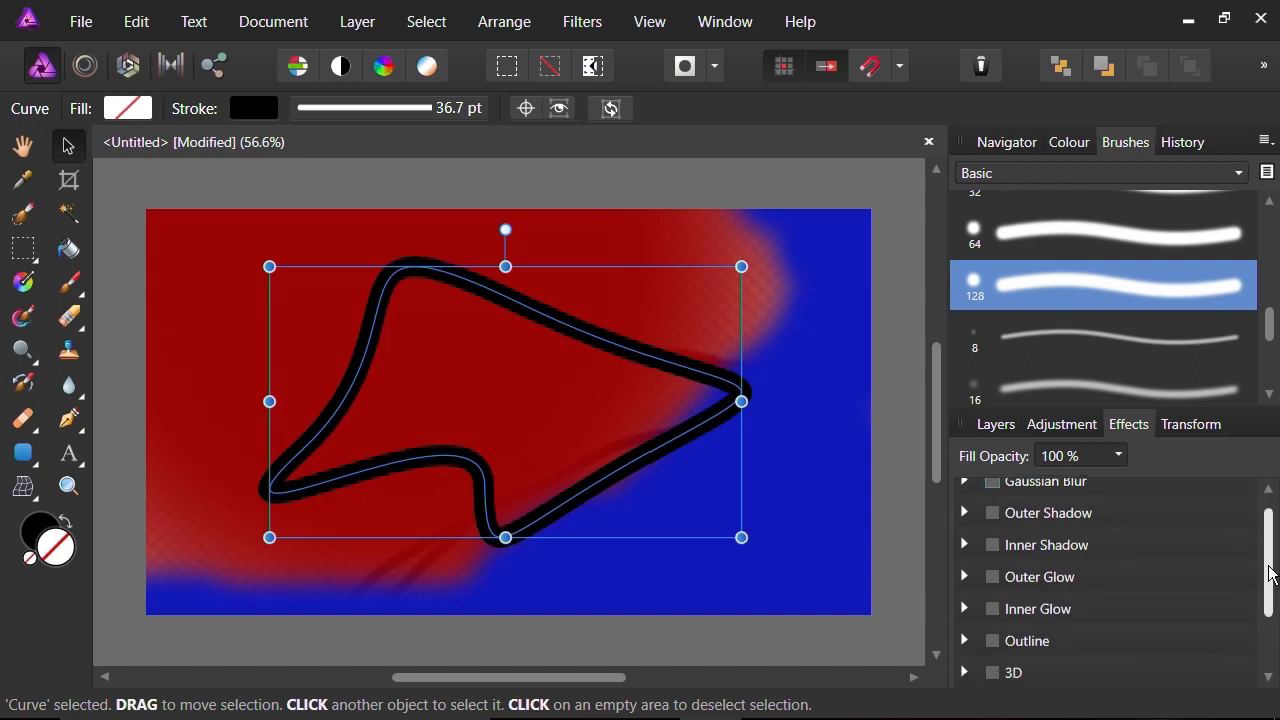
click(1078, 620)
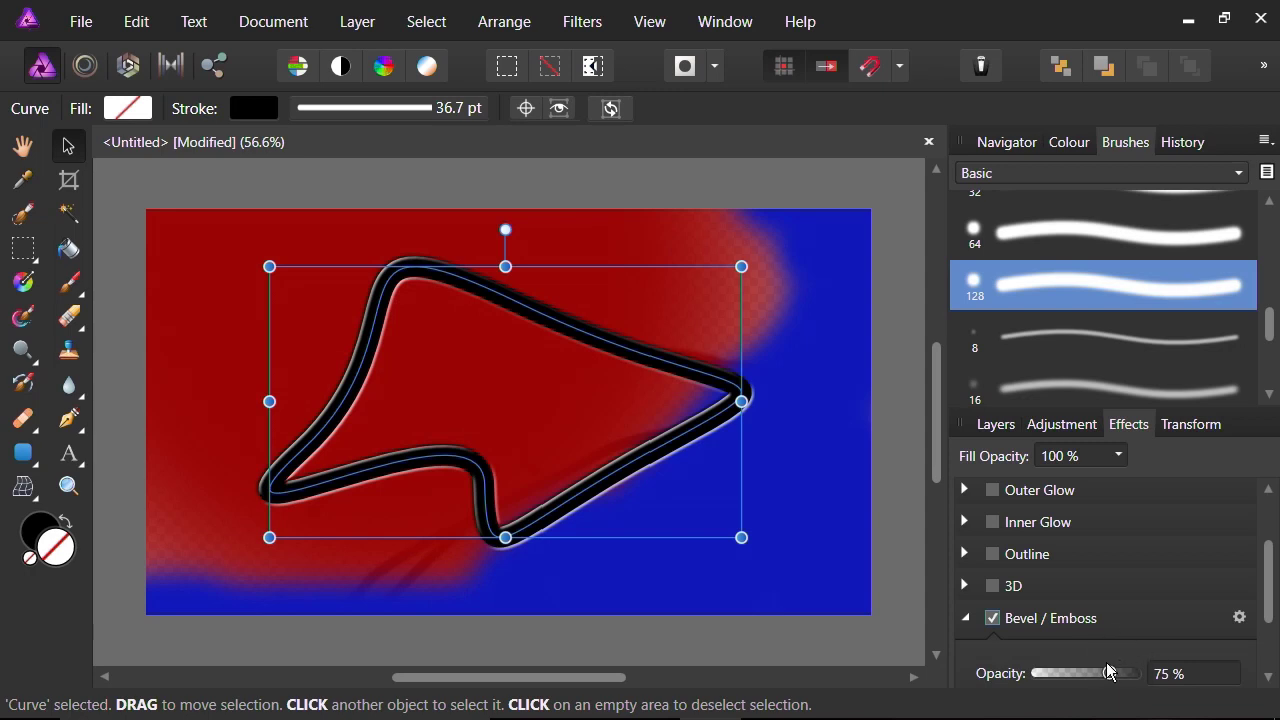
Set the Bevel / Emboss type to Outer with a 21.4 px radius
click(1239, 617)
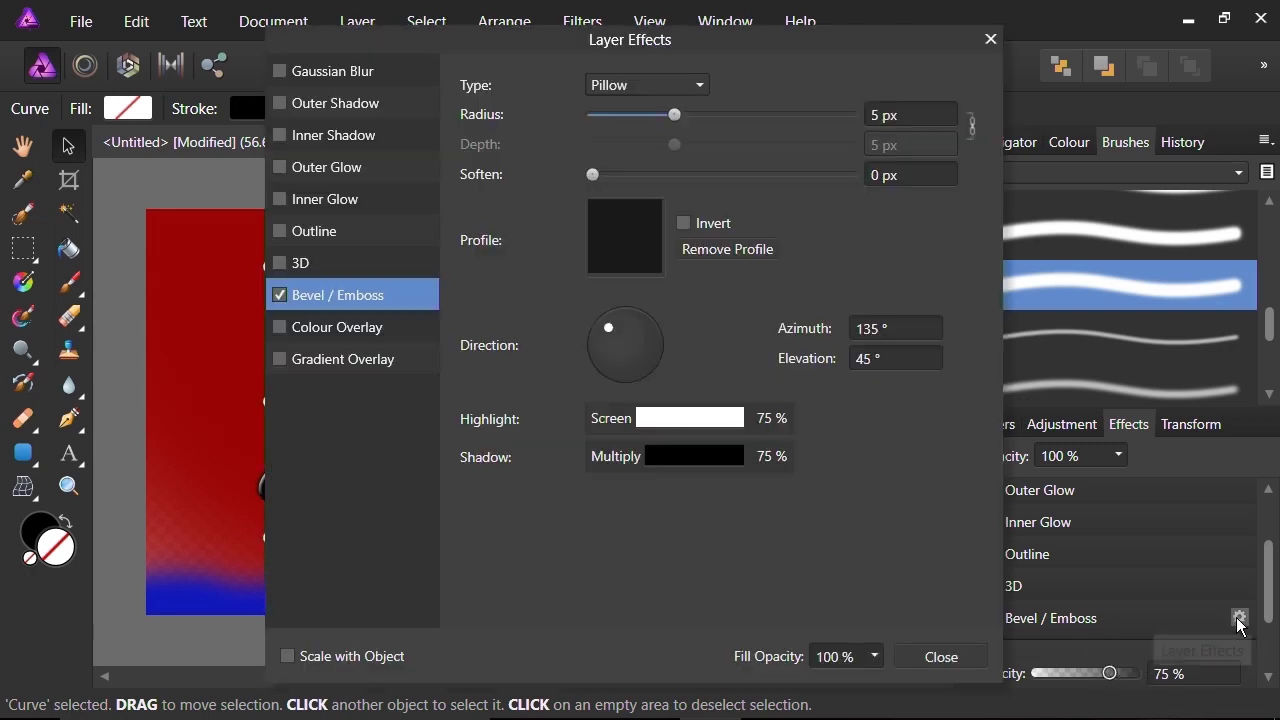
drag(506, 46, 854, 117)
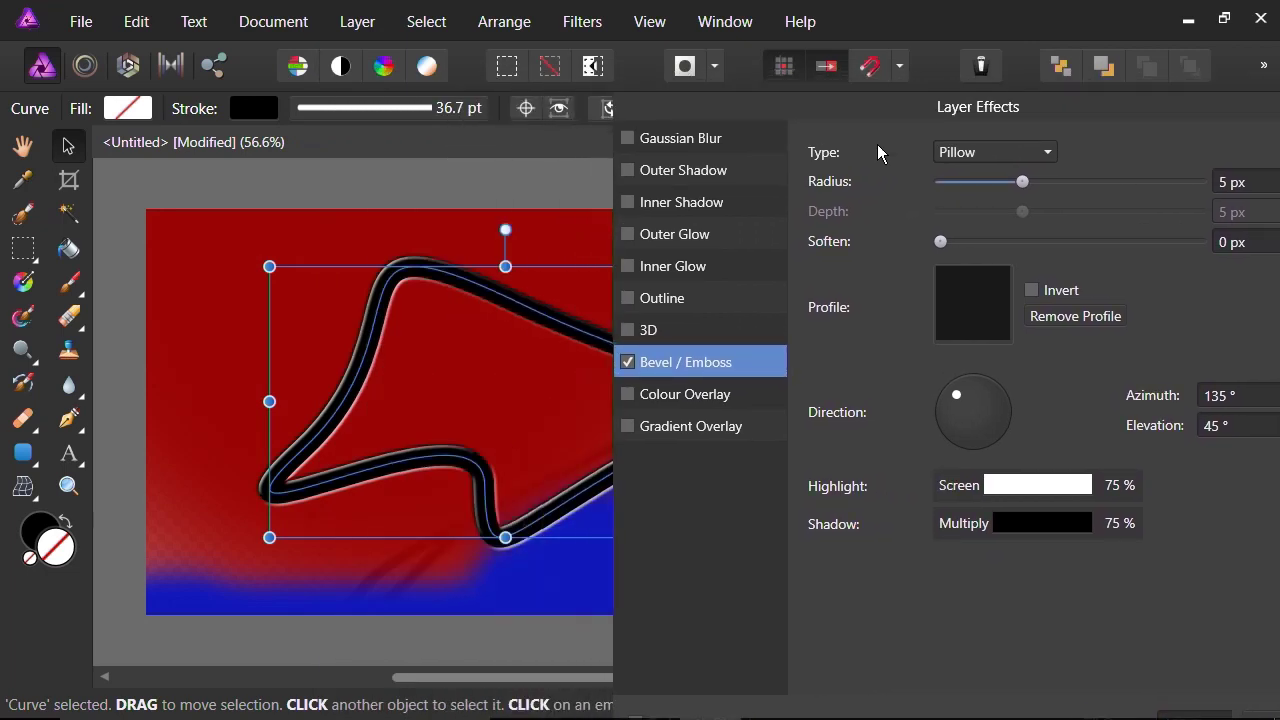
click(1040, 158)
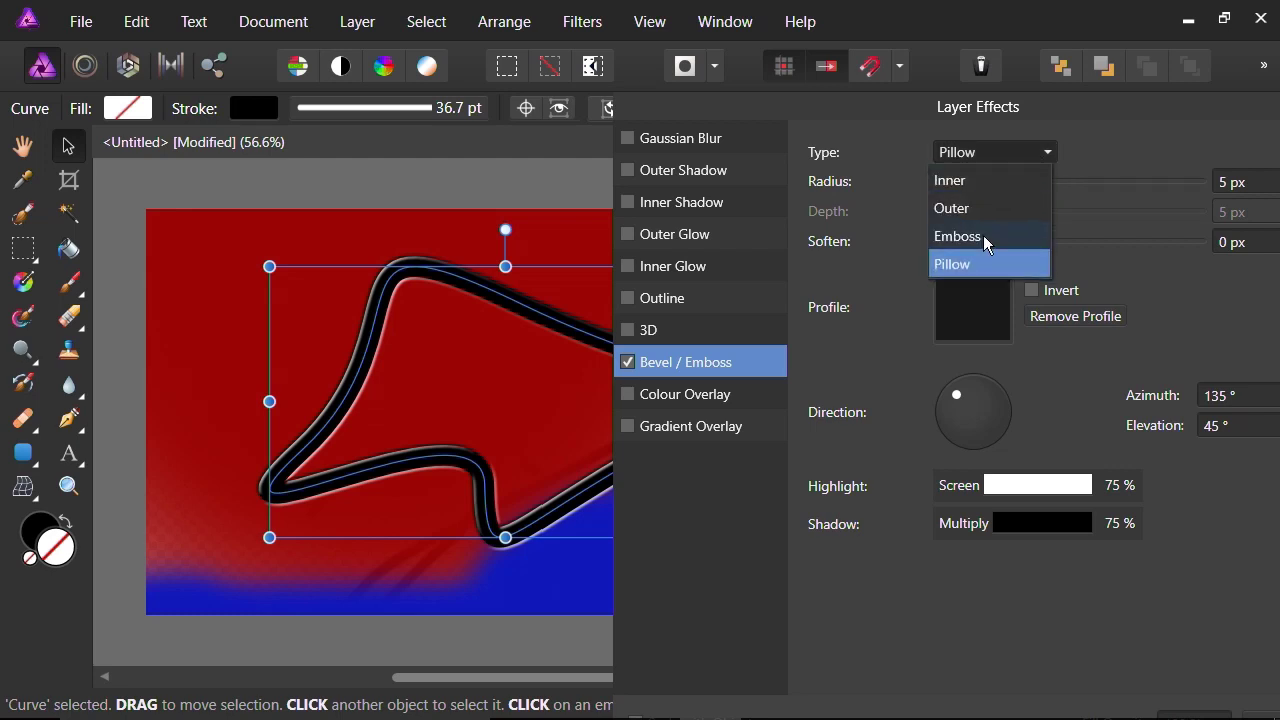
click(983, 209)
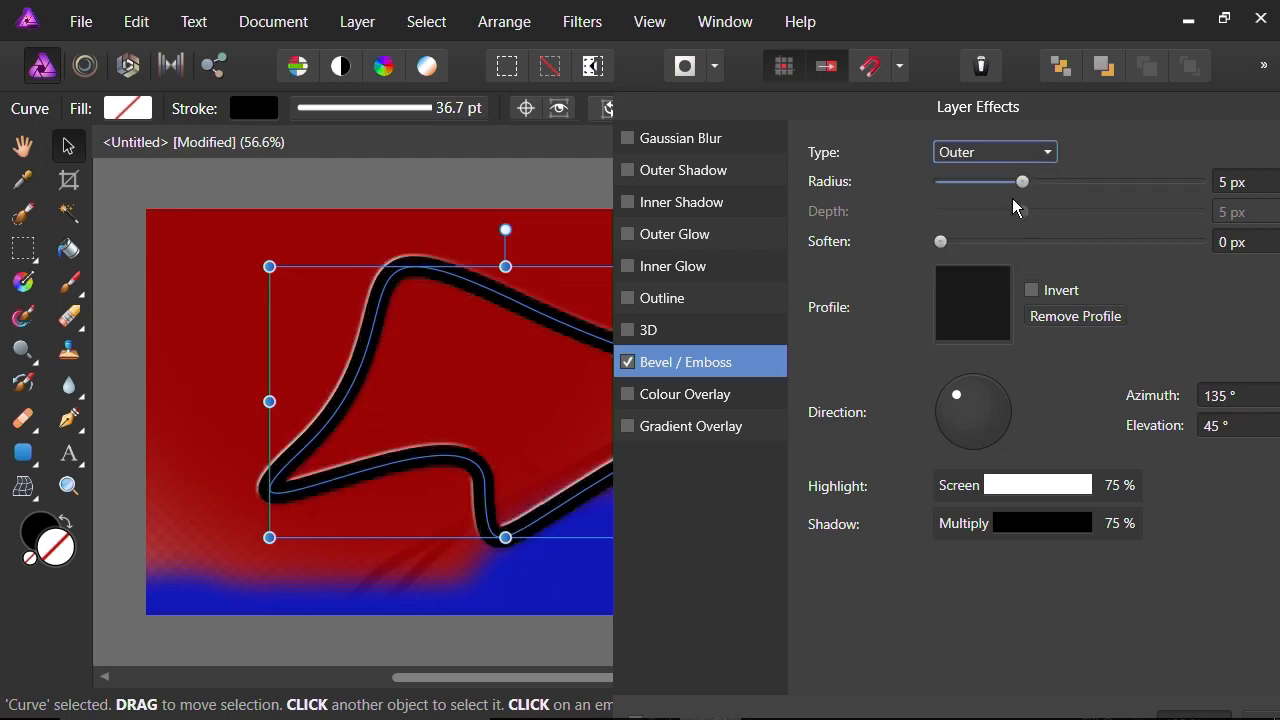
drag(1022, 181, 1087, 182)
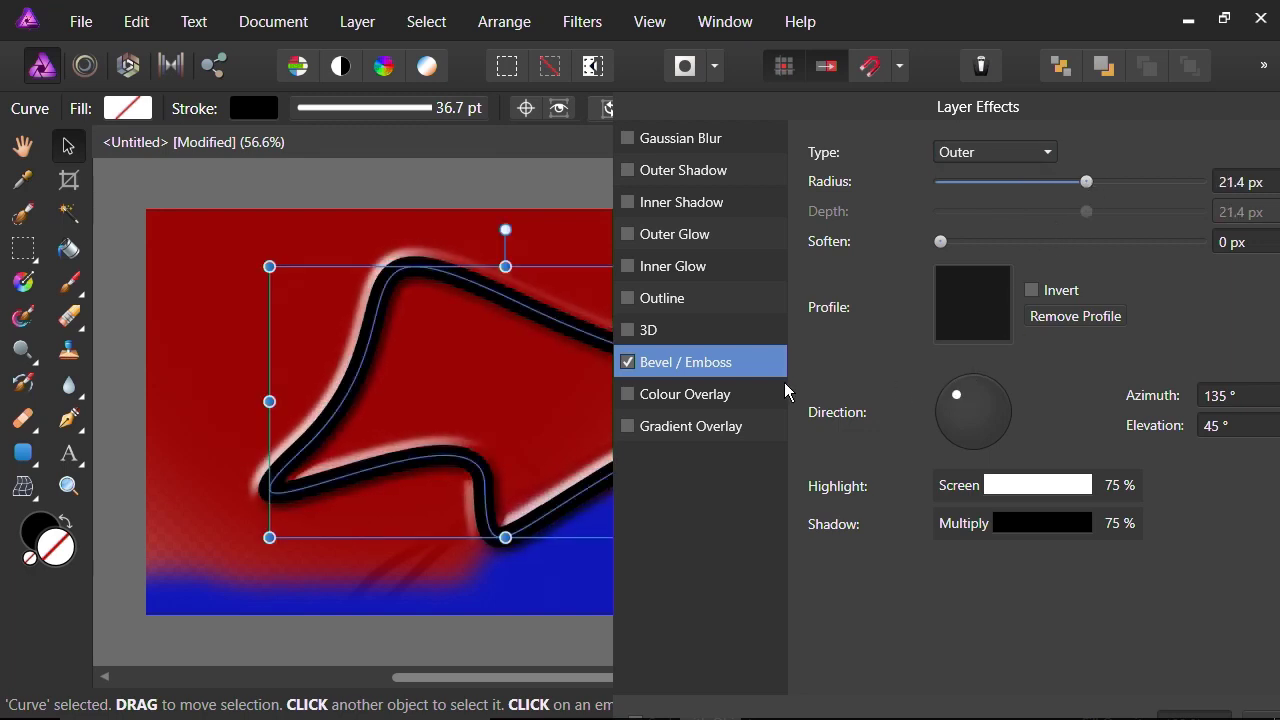
Add a Gradient Overlay angled at 45° to the curve and close Layer Effects
click(710, 426)
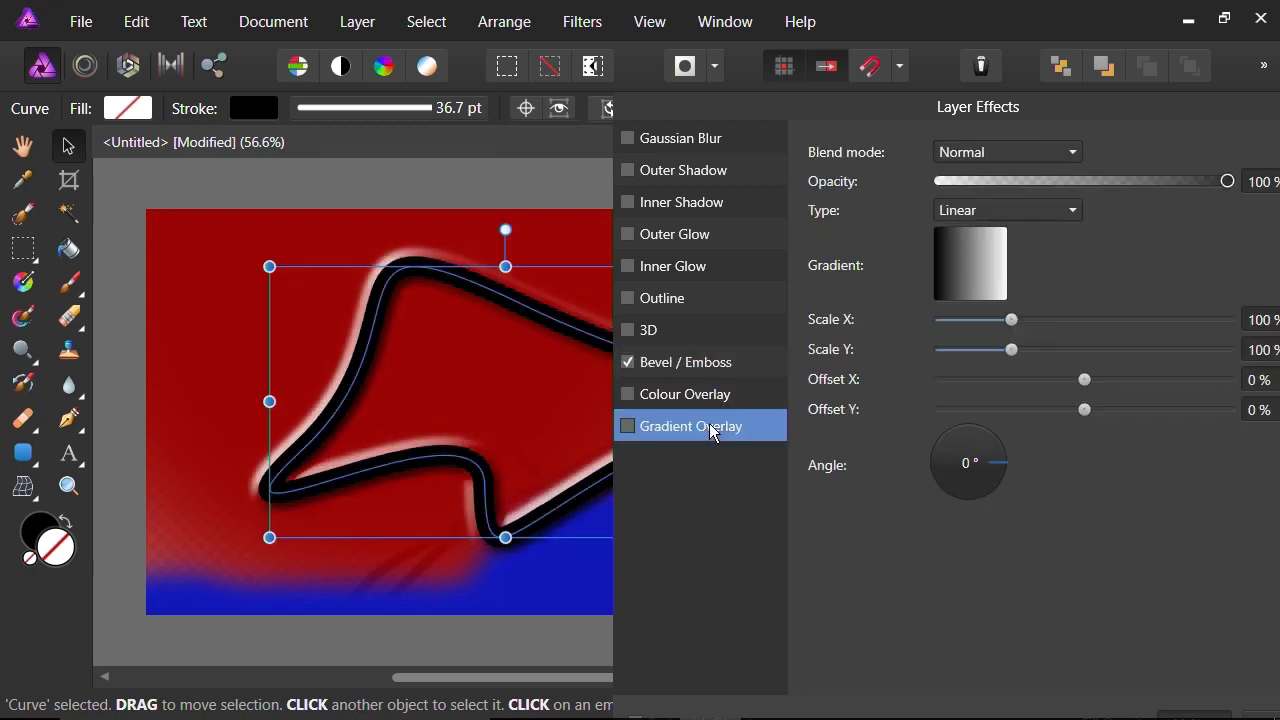
click(630, 430)
drag(1003, 460, 1002, 448)
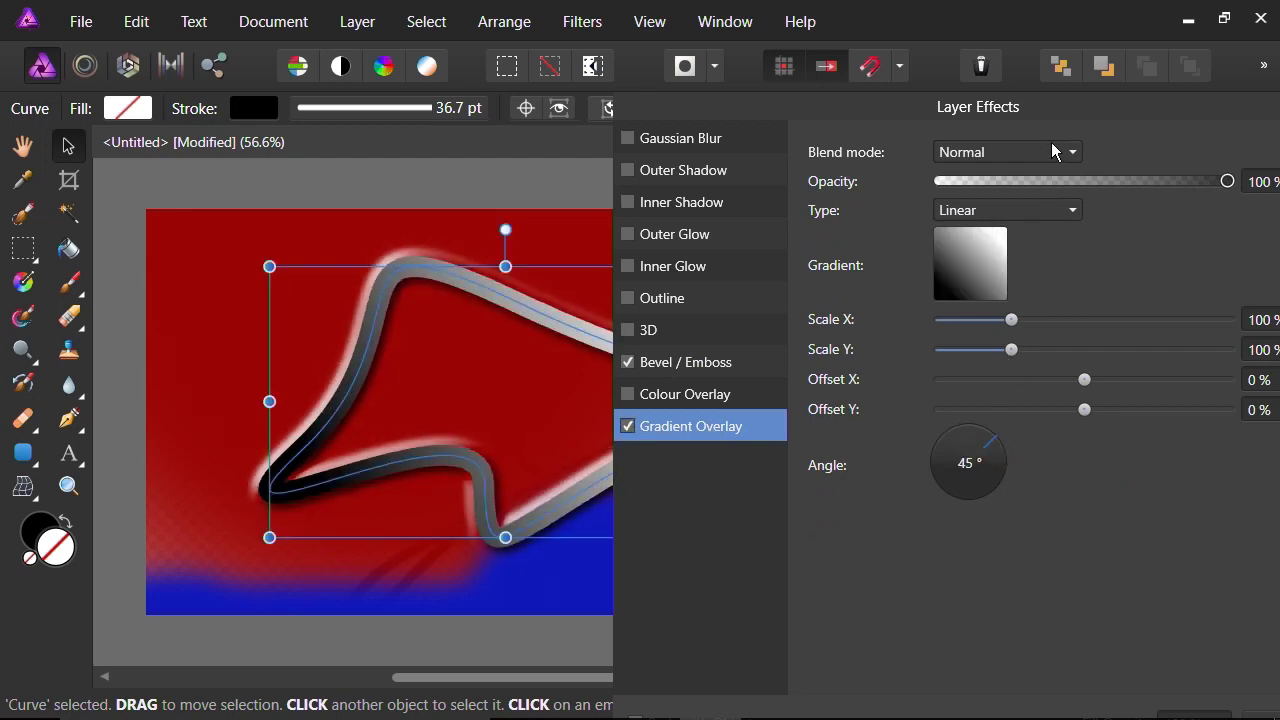
mouse_move(1077, 117)
mouse_down()
mouse_move(957, 134)
mouse_move(953, 168)
mouse_up()
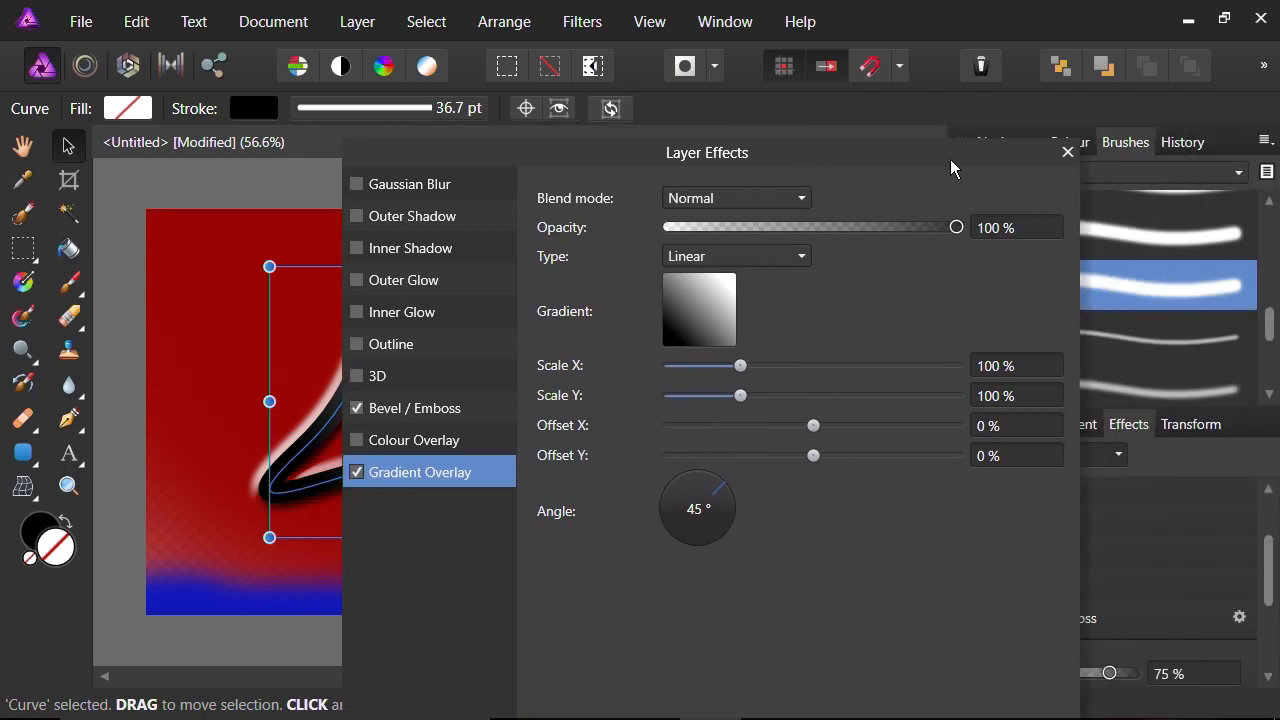
click(1066, 153)
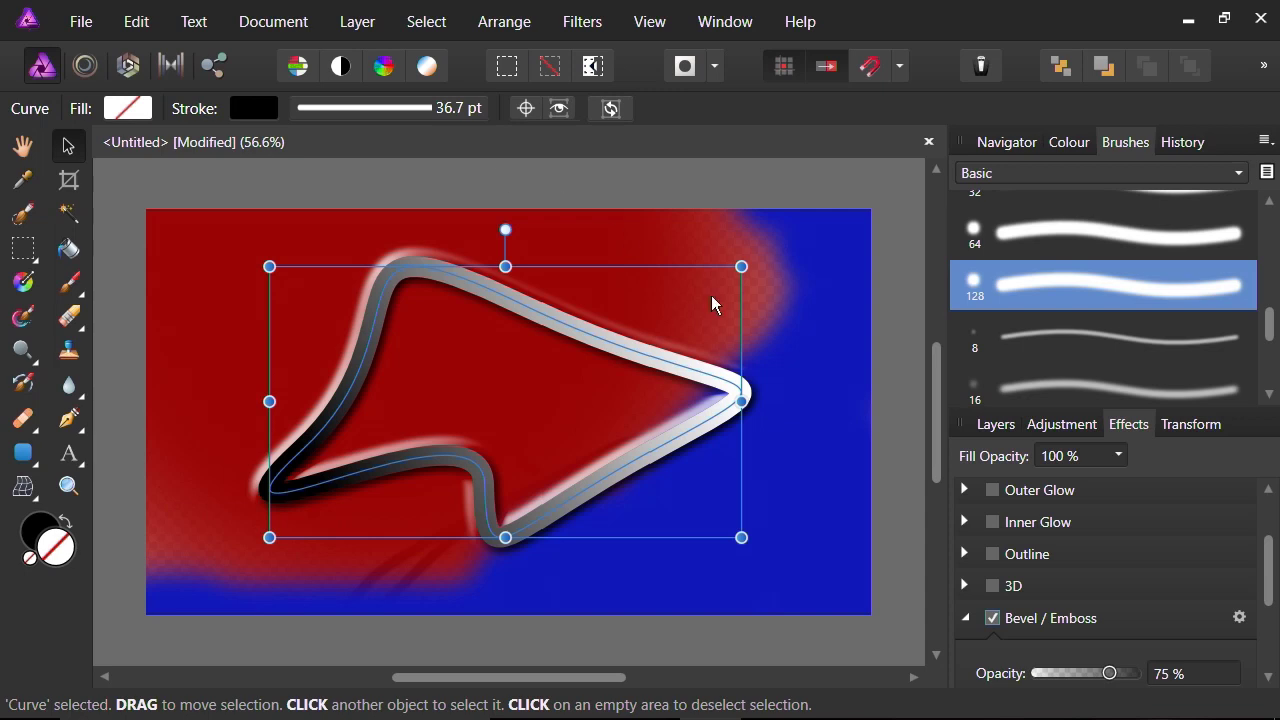
click(996, 424)
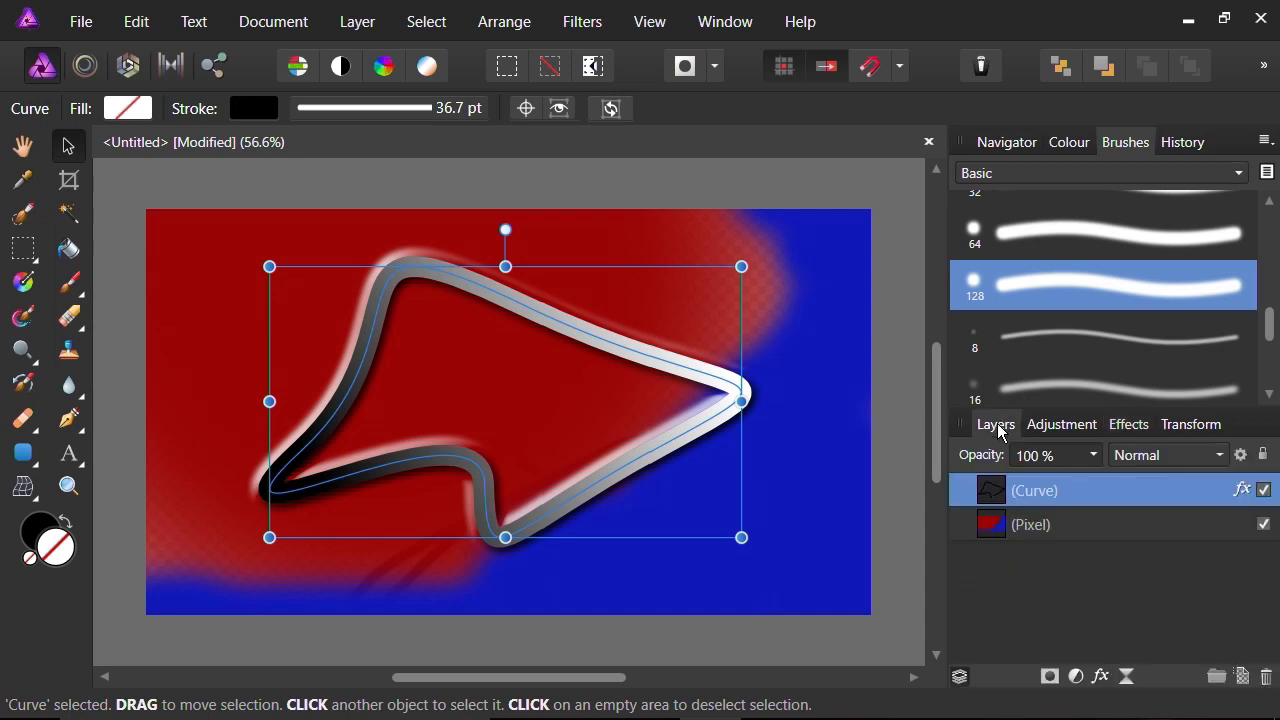
Deselect the curve on the canvas
click(889, 445)
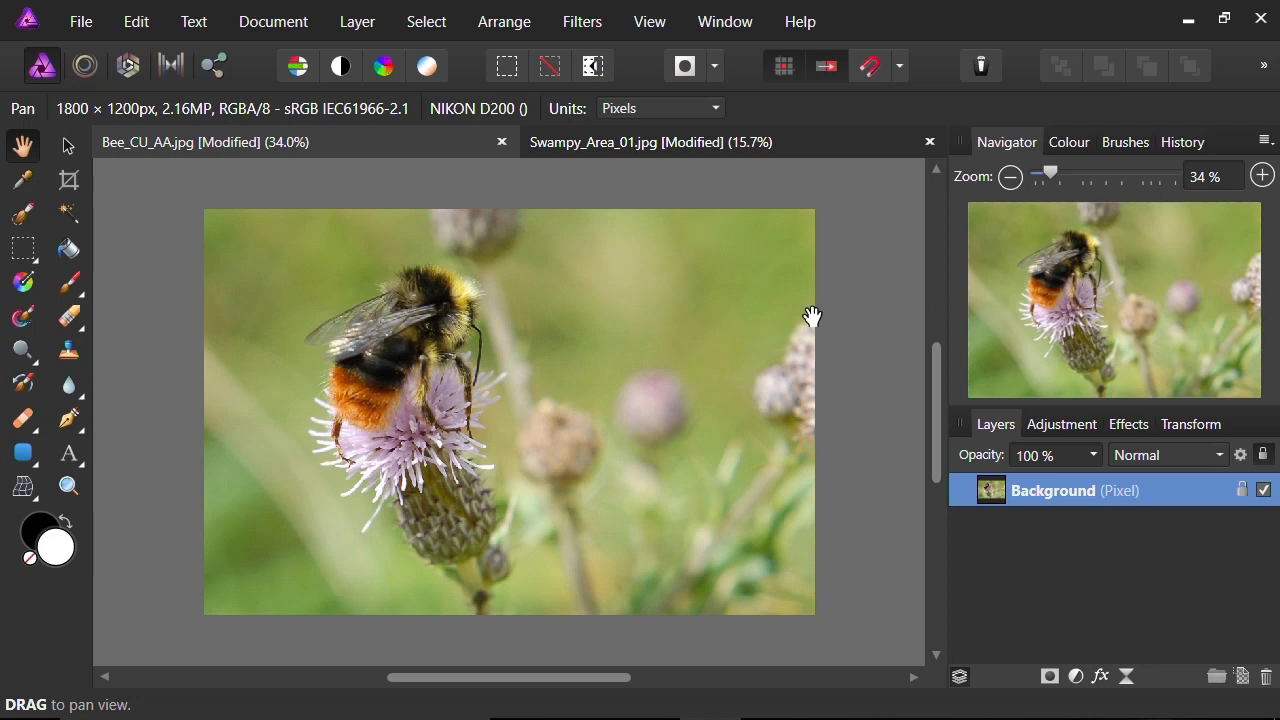
Zoom the bee photo to 100%, then back to 50% with the whole bee centred
click(650, 142)
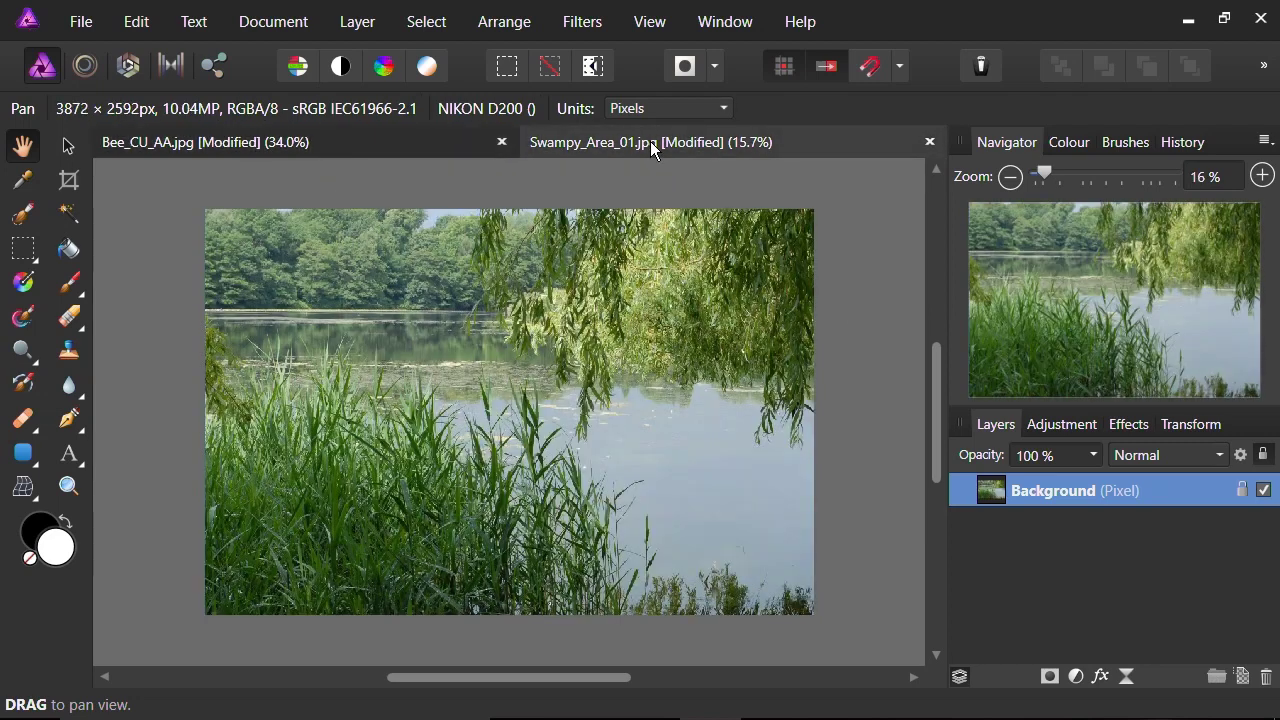
click(345, 144)
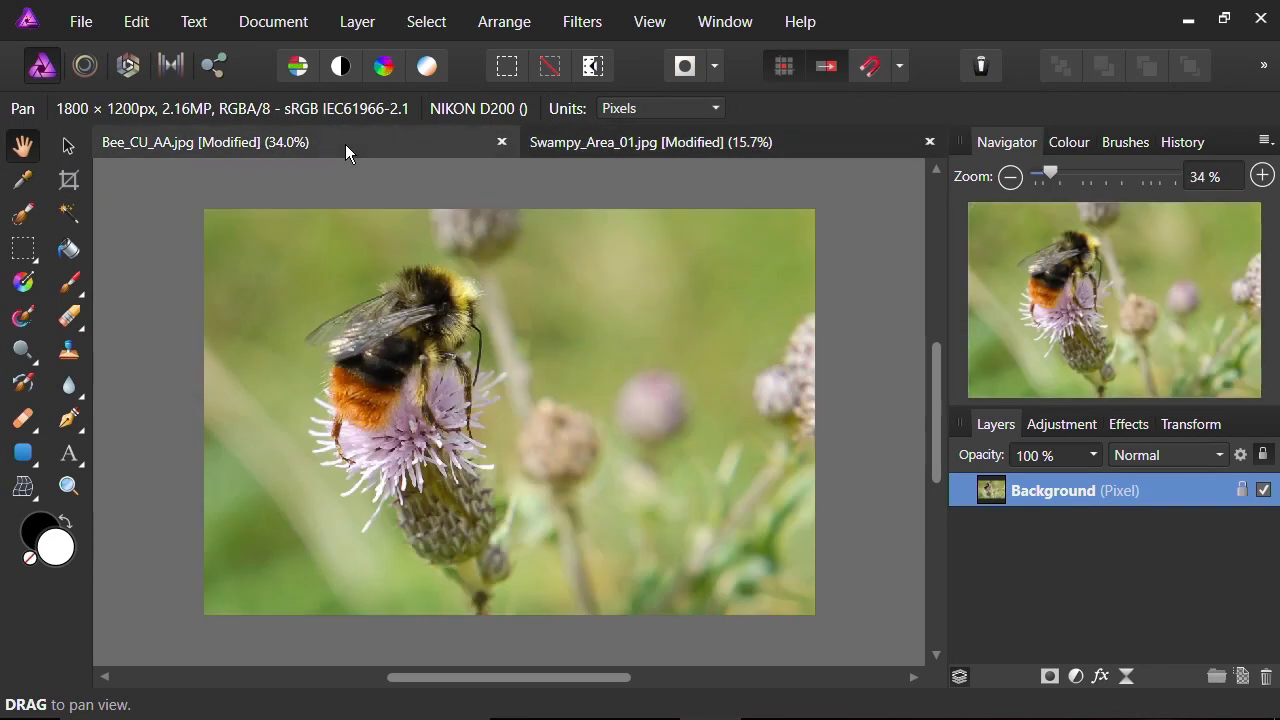
click(1260, 177)
click(1263, 177)
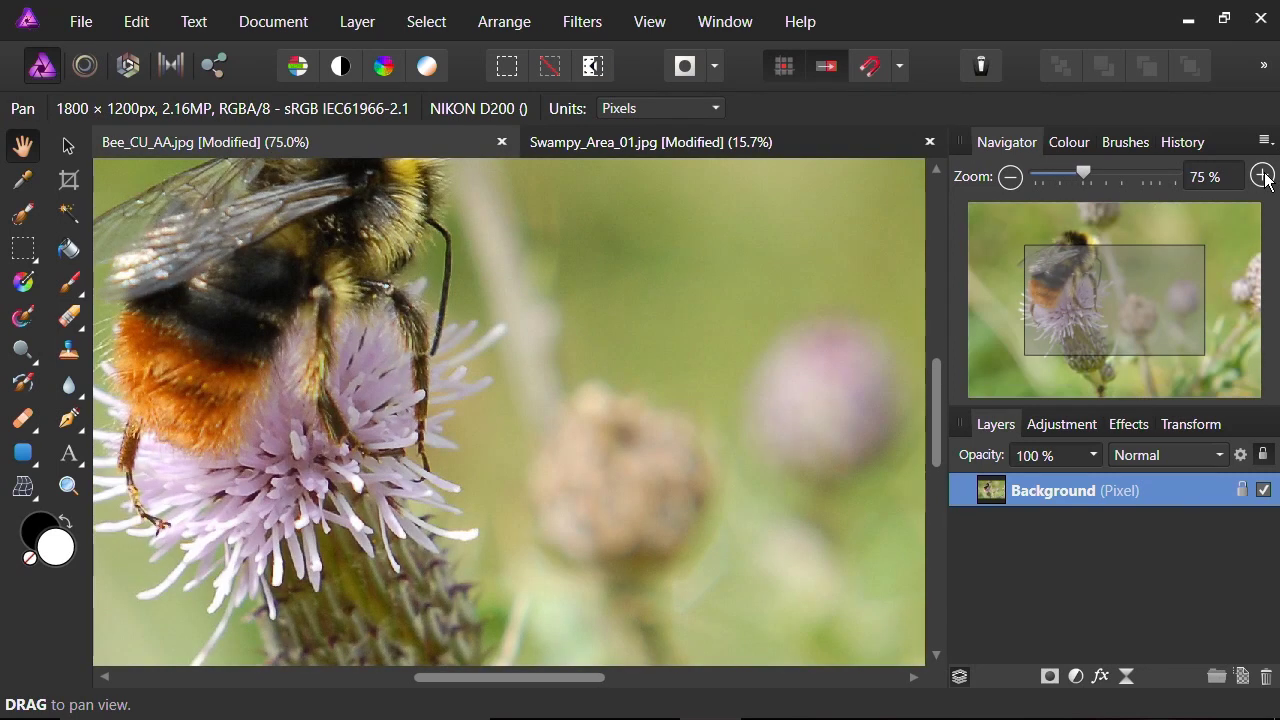
click(1265, 178)
drag(1159, 273, 1082, 278)
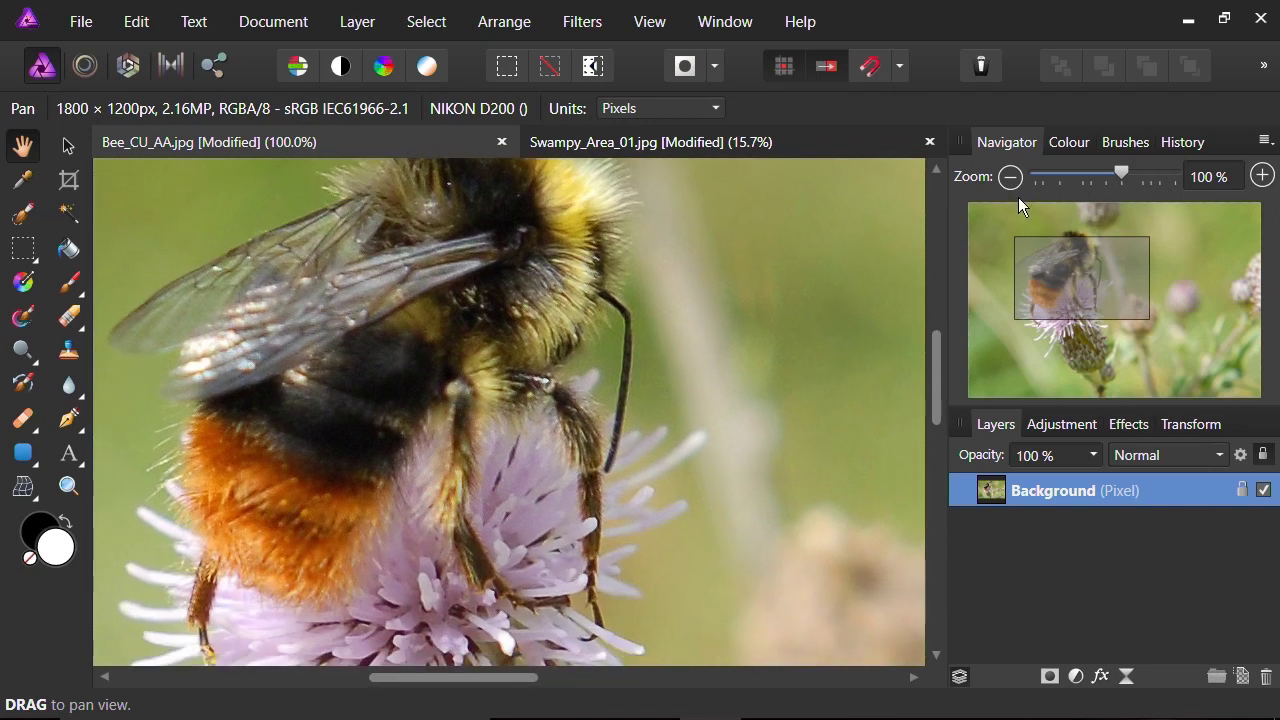
click(1010, 186)
click(1085, 251)
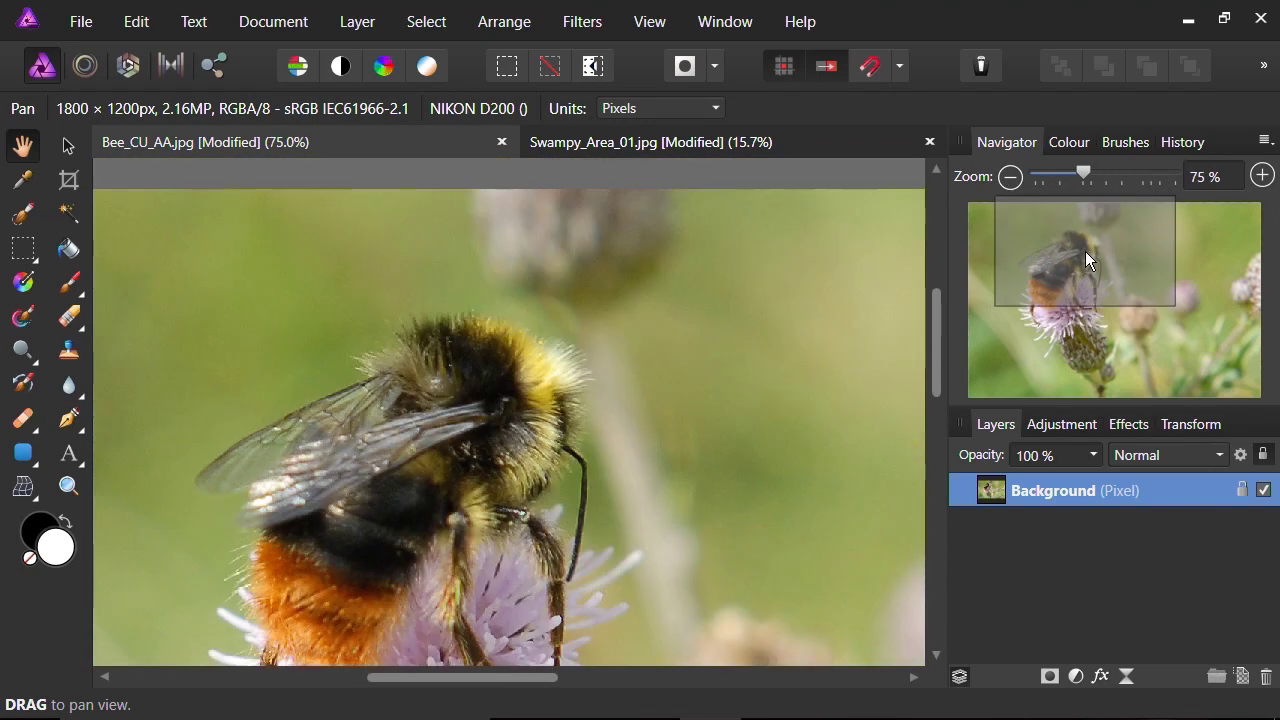
click(1011, 182)
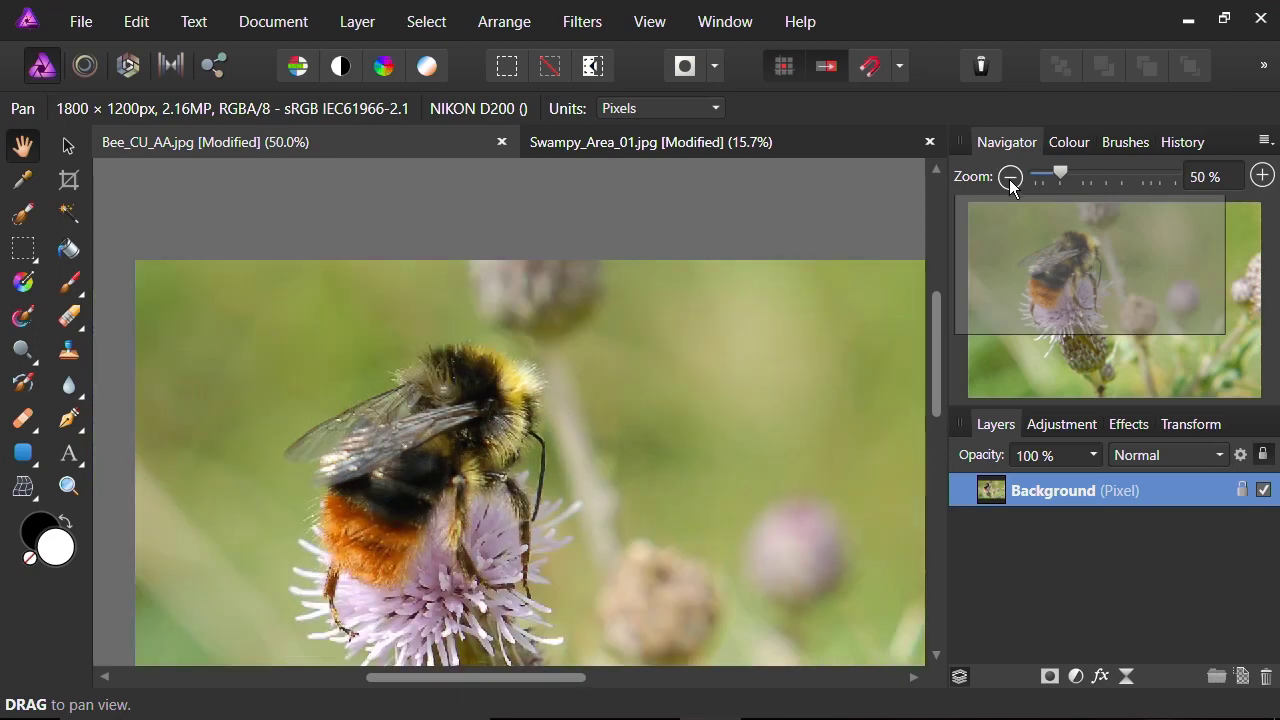
drag(1055, 258, 1121, 295)
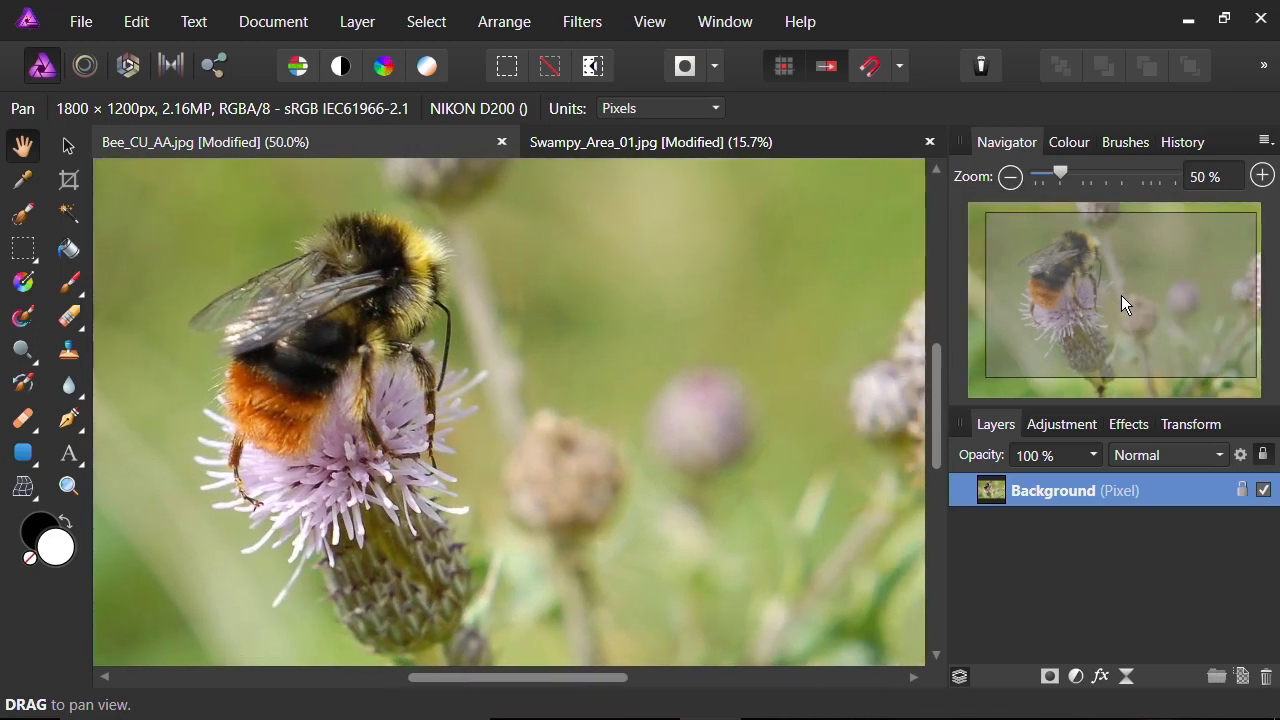
Zoom the swampy lake photo in and slightly out, then return to the bee photo
click(612, 146)
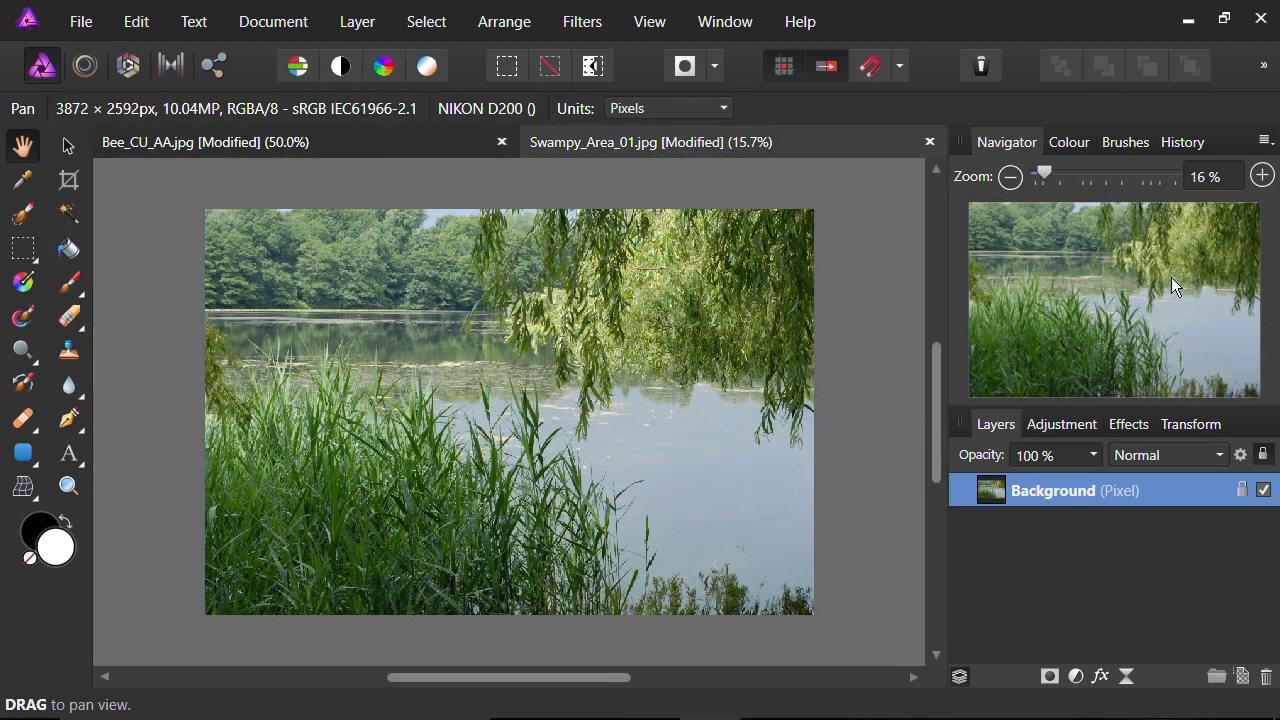
click(1263, 177)
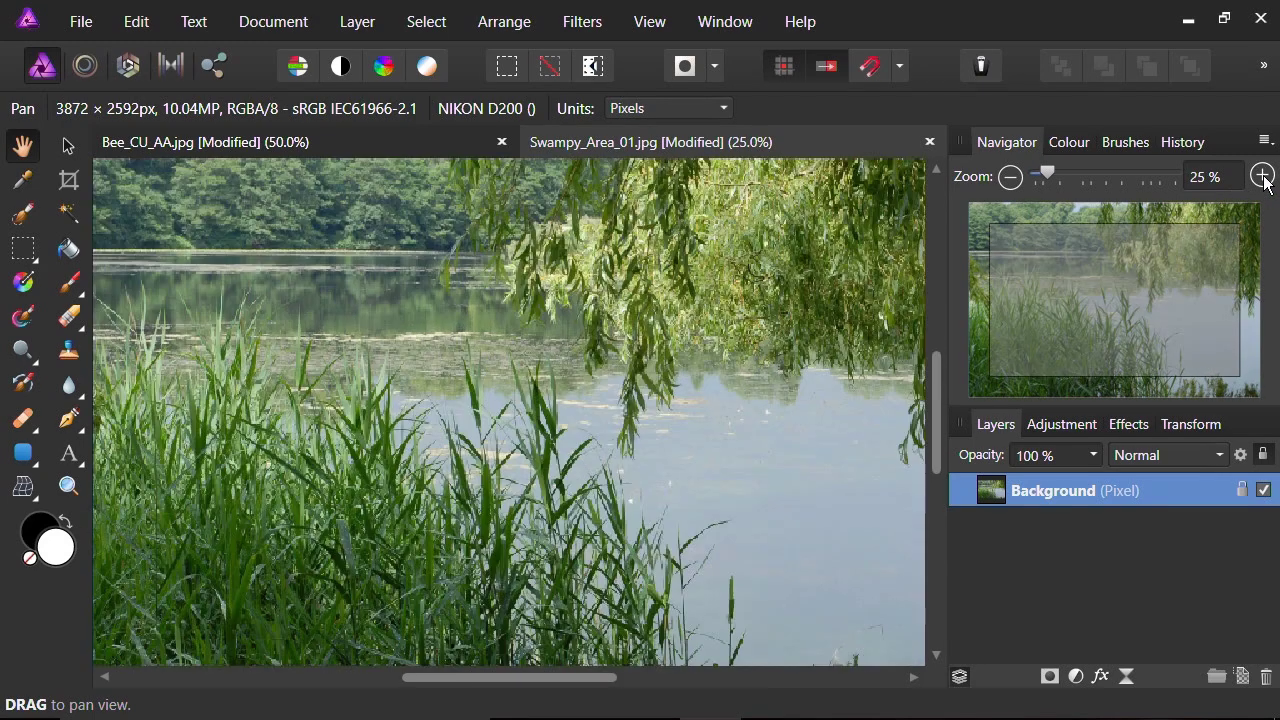
click(1011, 178)
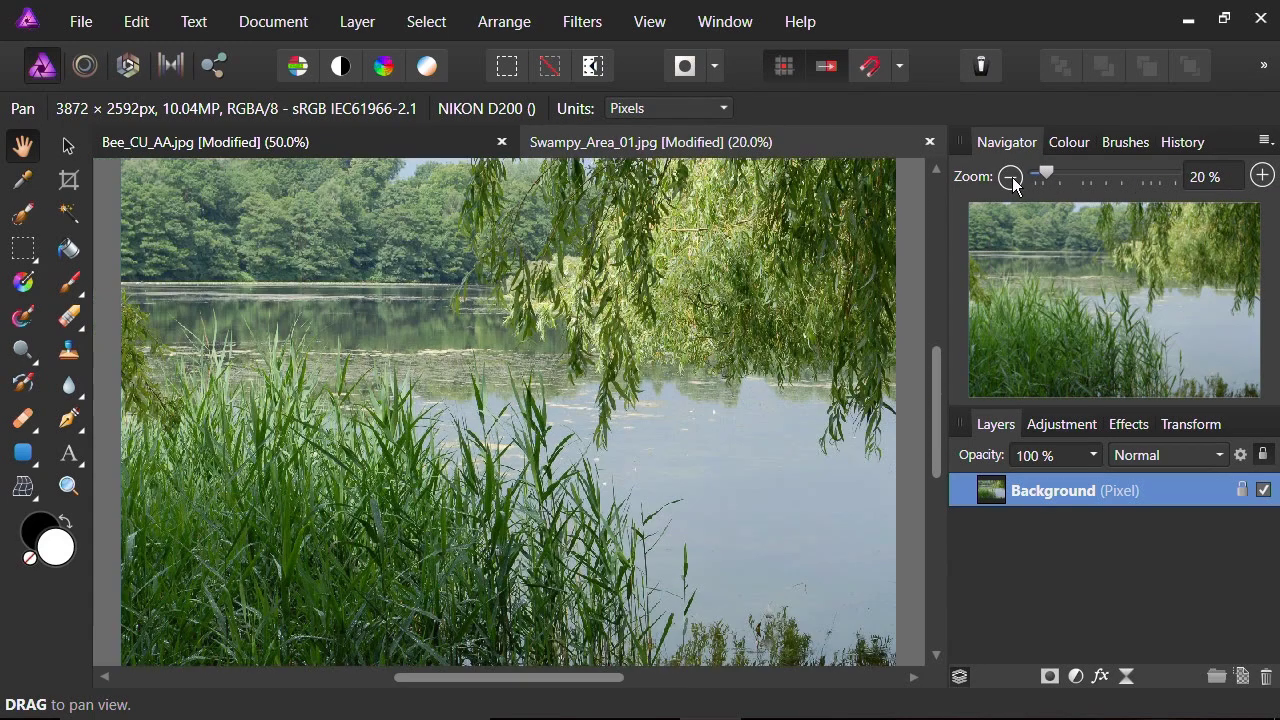
click(316, 144)
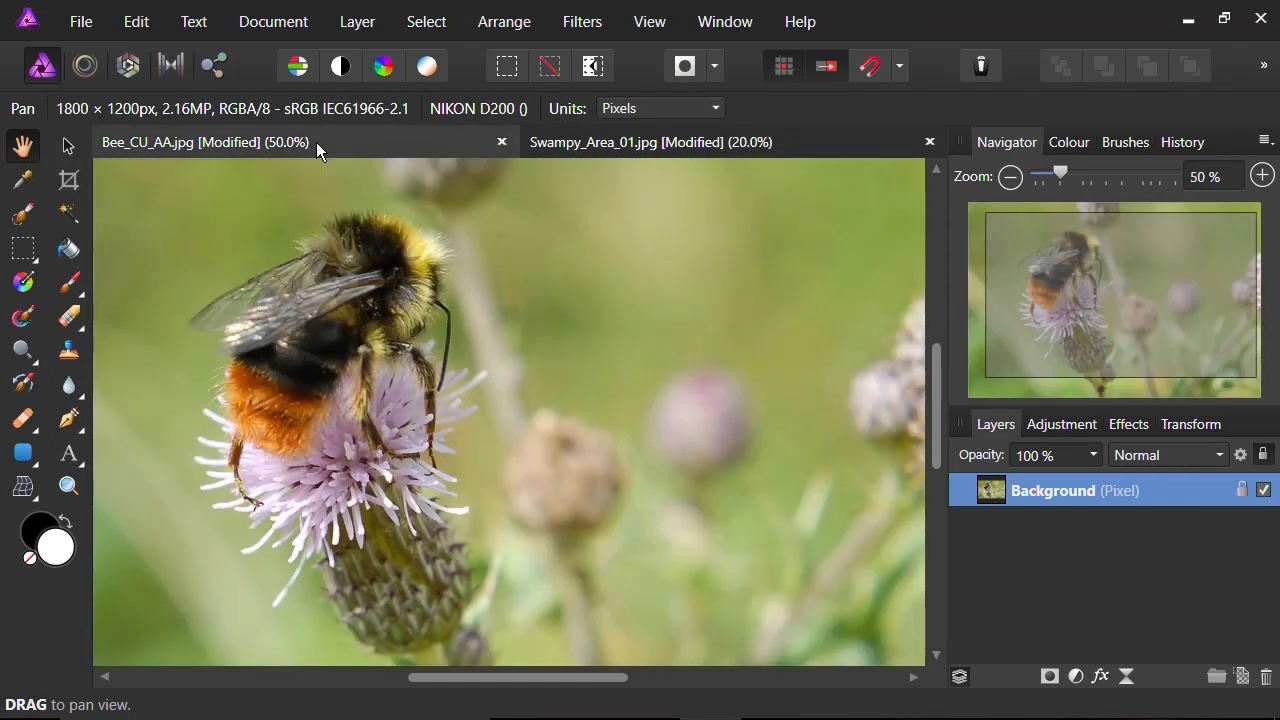
Try a Levels adjustment on the bee photo (black level 8%, white level 84%), then discard it
click(1080, 430)
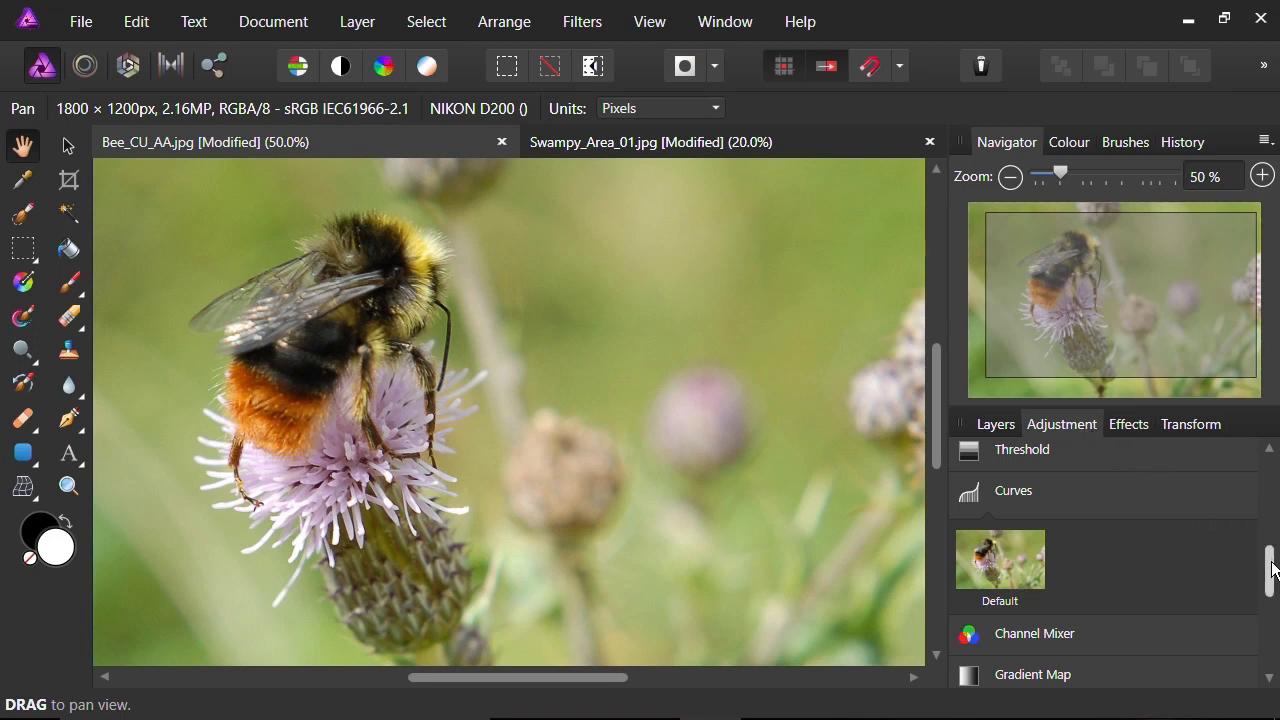
drag(1269, 566, 1277, 483)
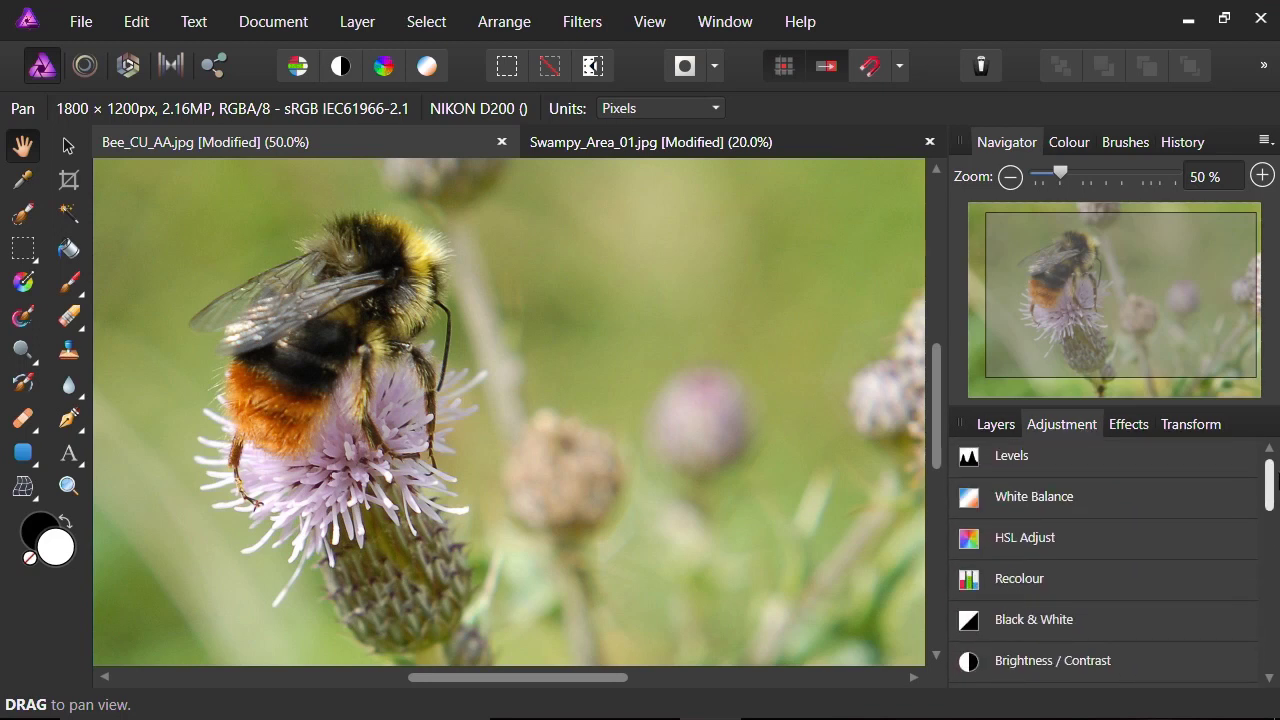
click(1009, 460)
drag(760, 464, 793, 464)
drag(1184, 516, 1127, 522)
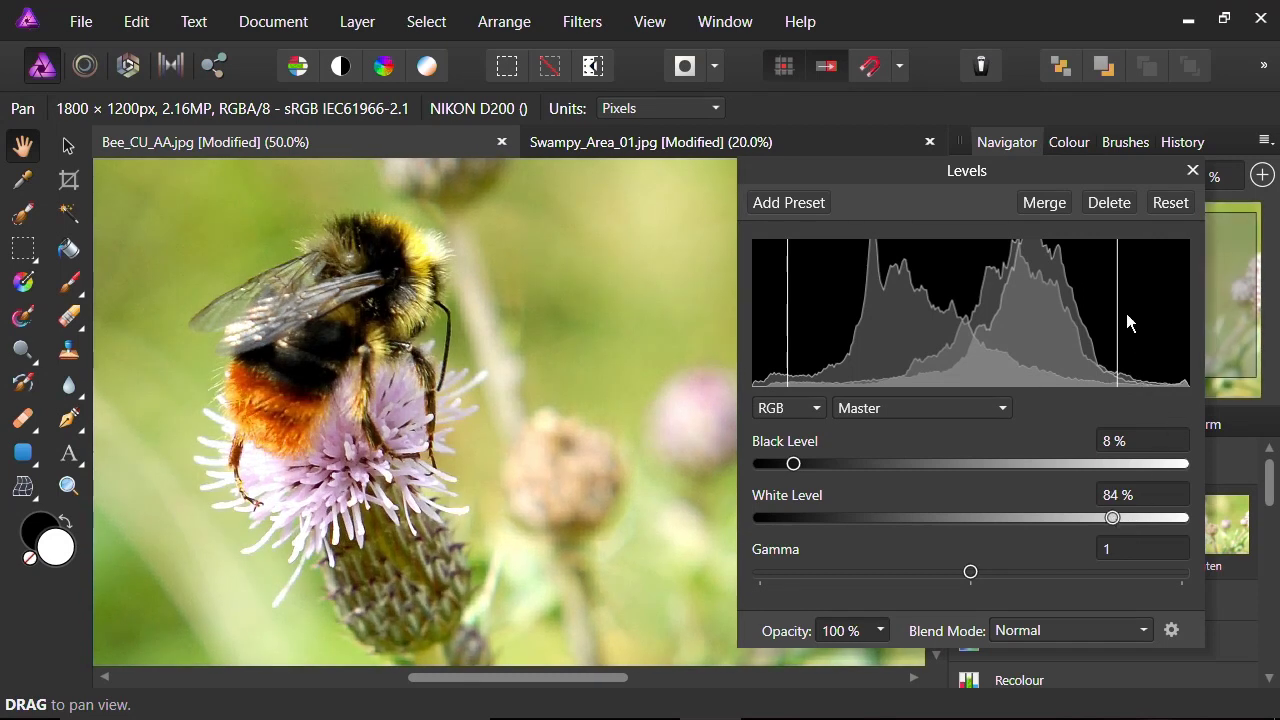
click(1112, 209)
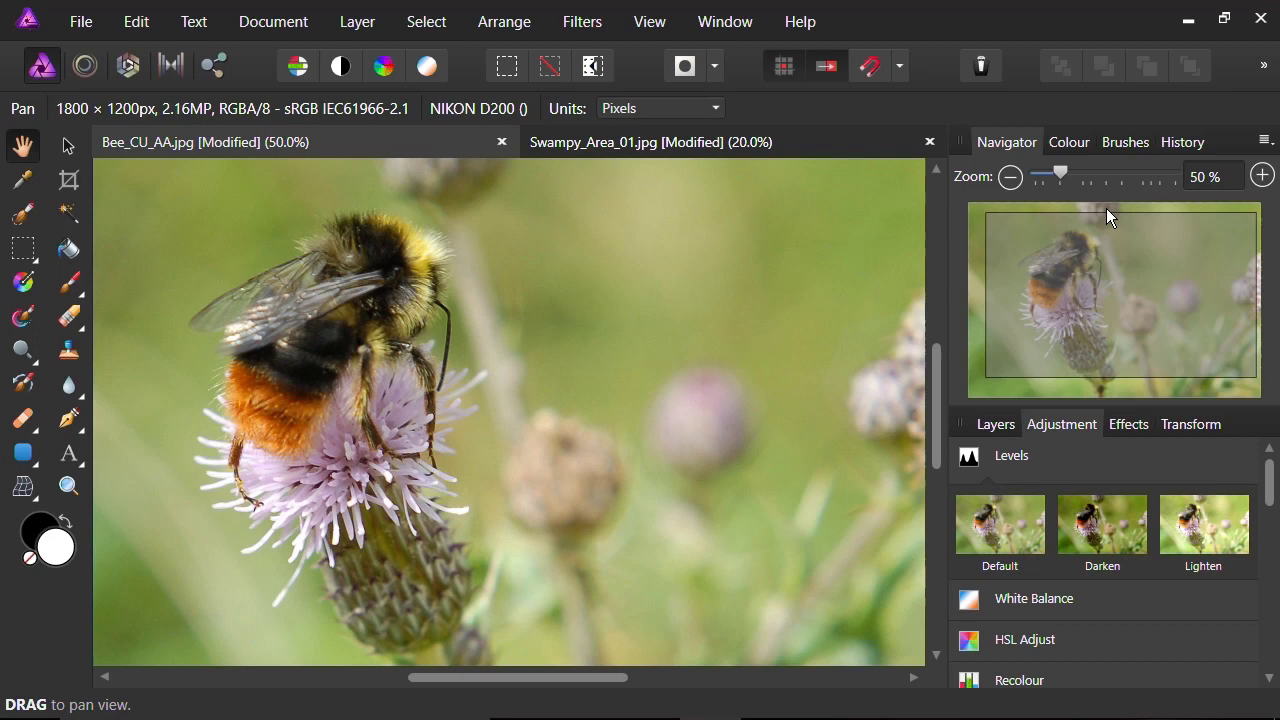
Add a Curves adjustment to the bee photo, pulling the lower curve down and the upper curve up
drag(1270, 490, 1276, 575)
click(1025, 597)
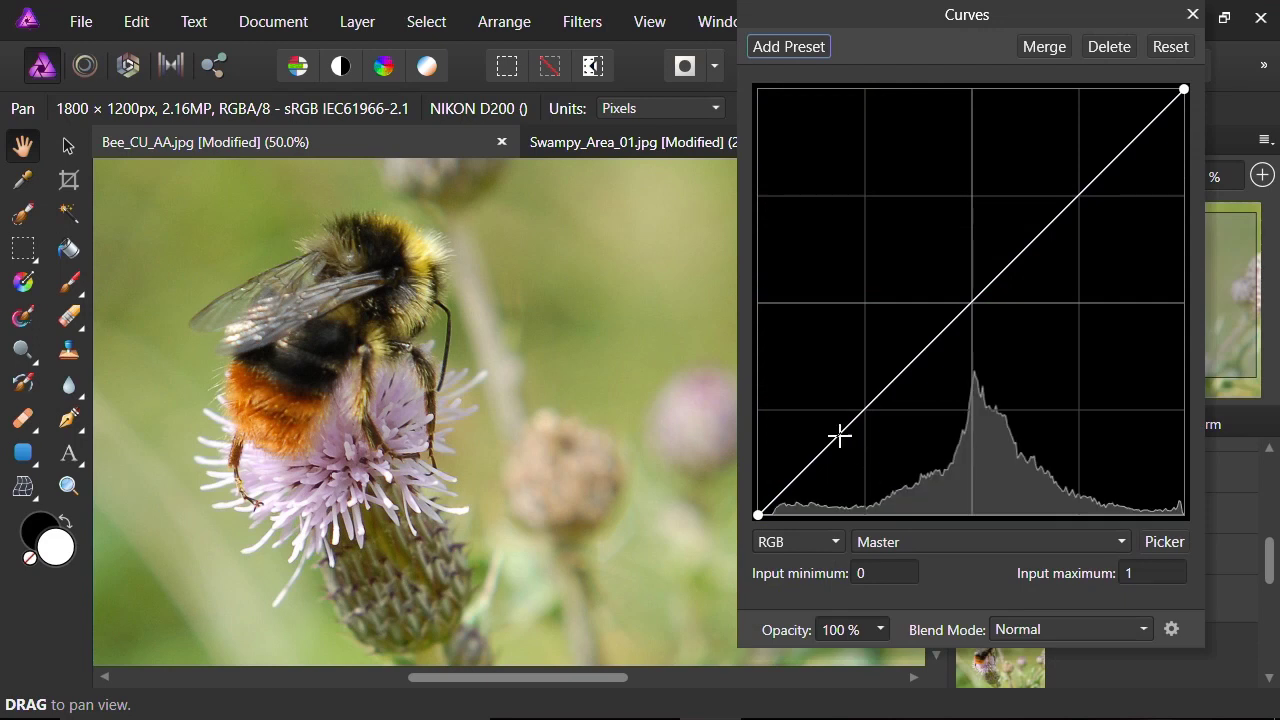
drag(839, 436, 850, 451)
drag(1086, 215, 1066, 187)
click(852, 452)
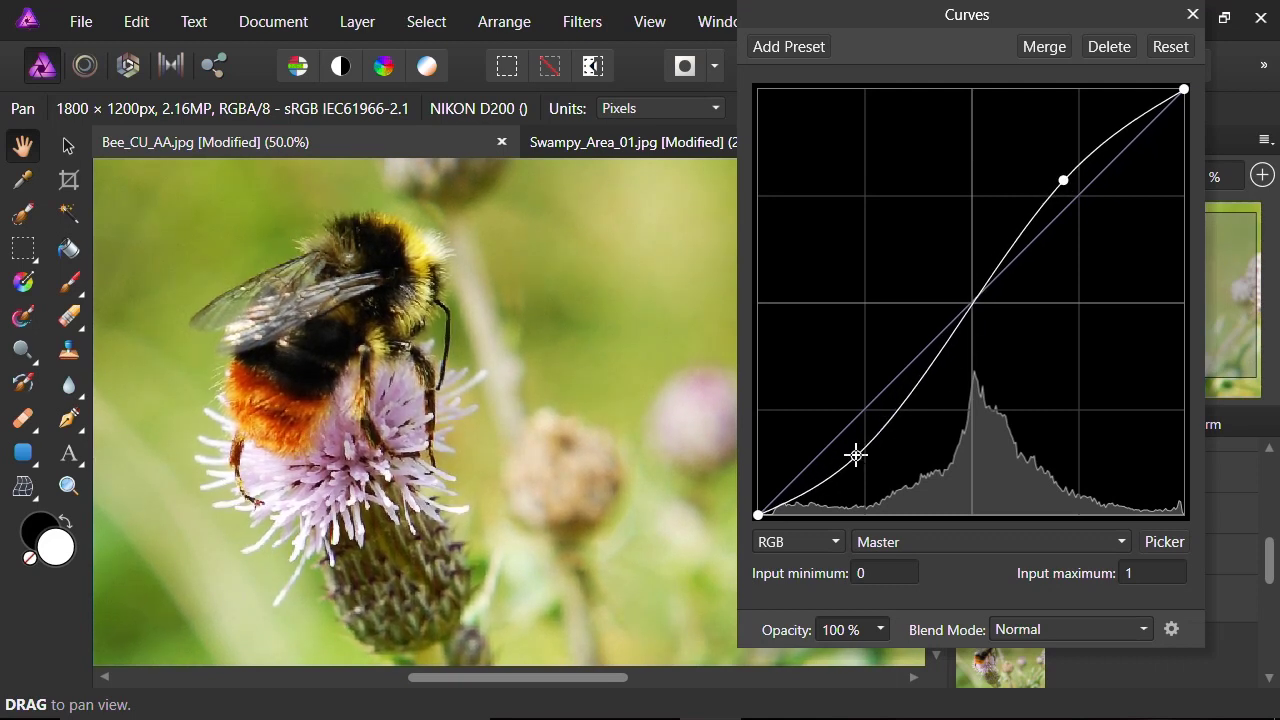
click(1190, 17)
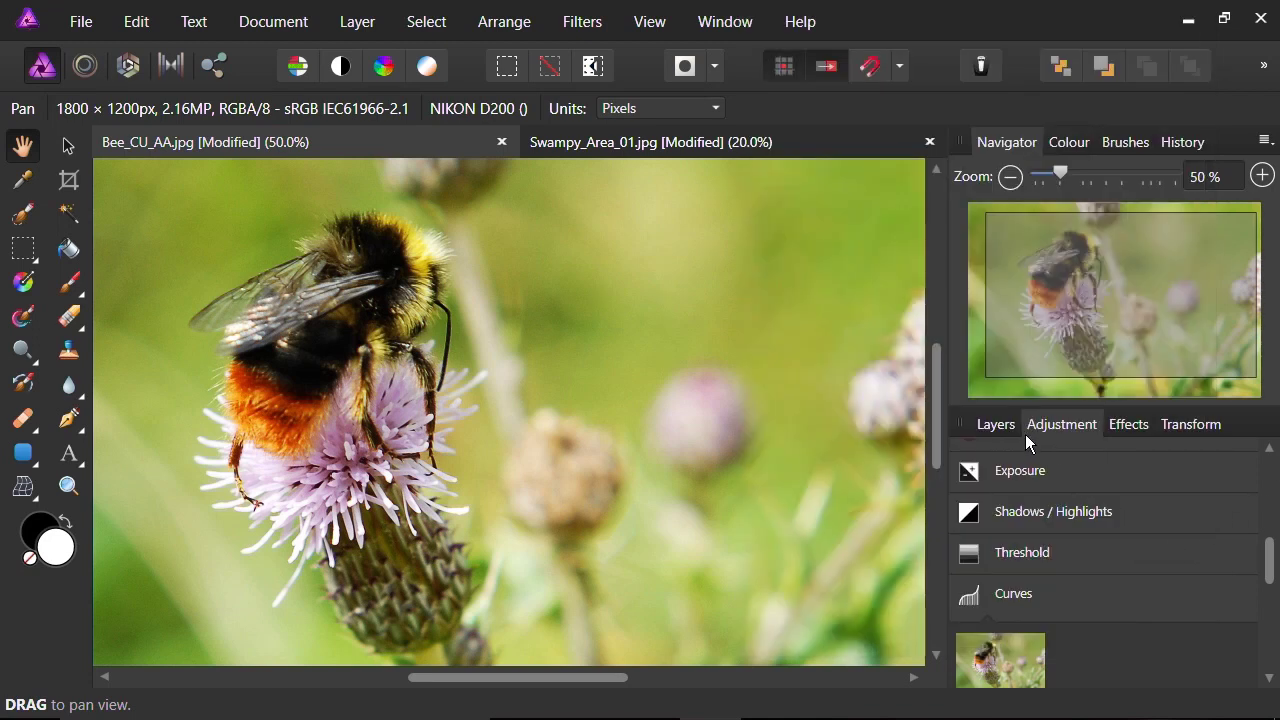
click(997, 423)
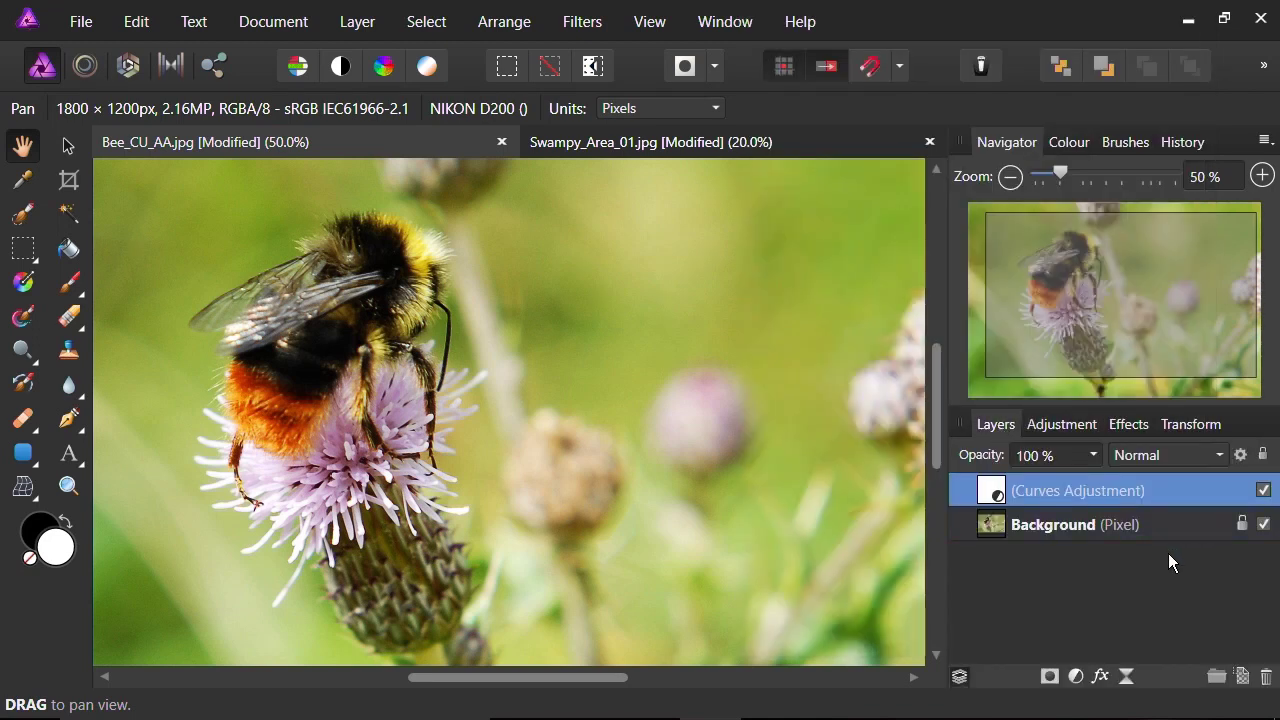
Toggle the Curves layer off and on to compare, and try about 54% opacity
click(1263, 490)
click(1263, 490)
click(1263, 490)
click(1263, 490)
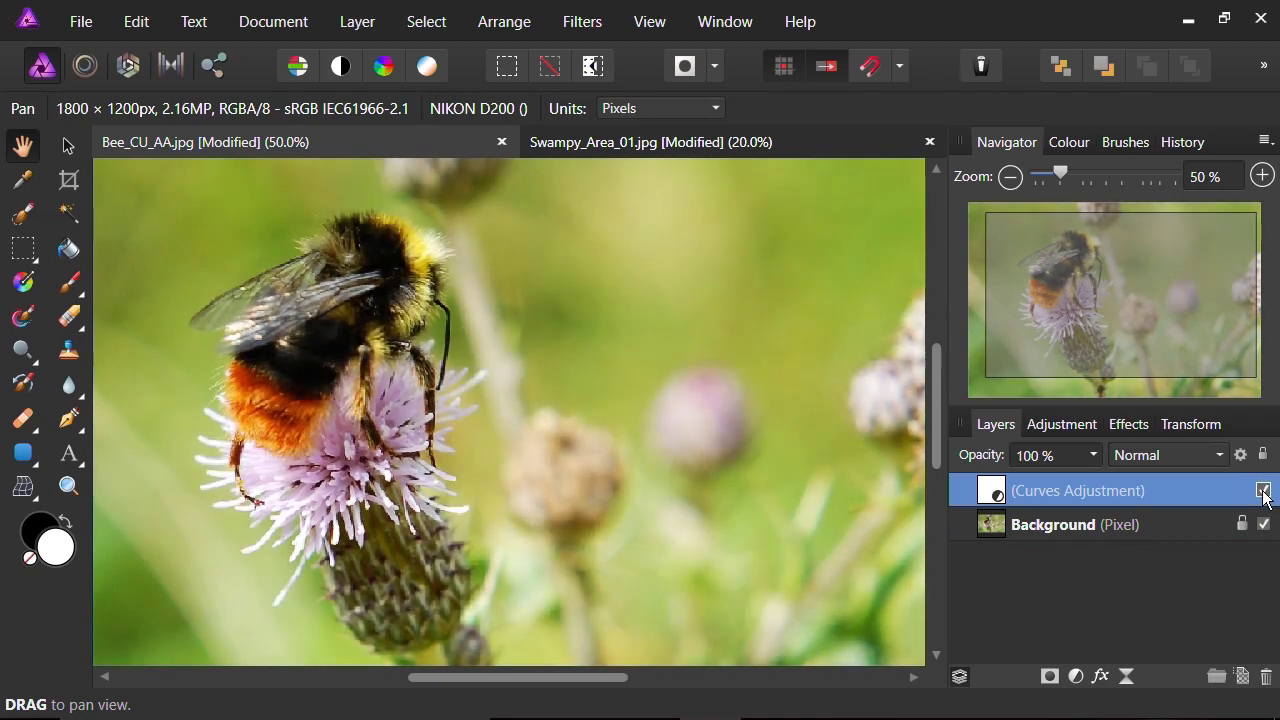
click(1094, 455)
mouse_move(1022, 483)
mouse_down()
mouse_move(1006, 483)
mouse_move(1025, 485)
mouse_up()
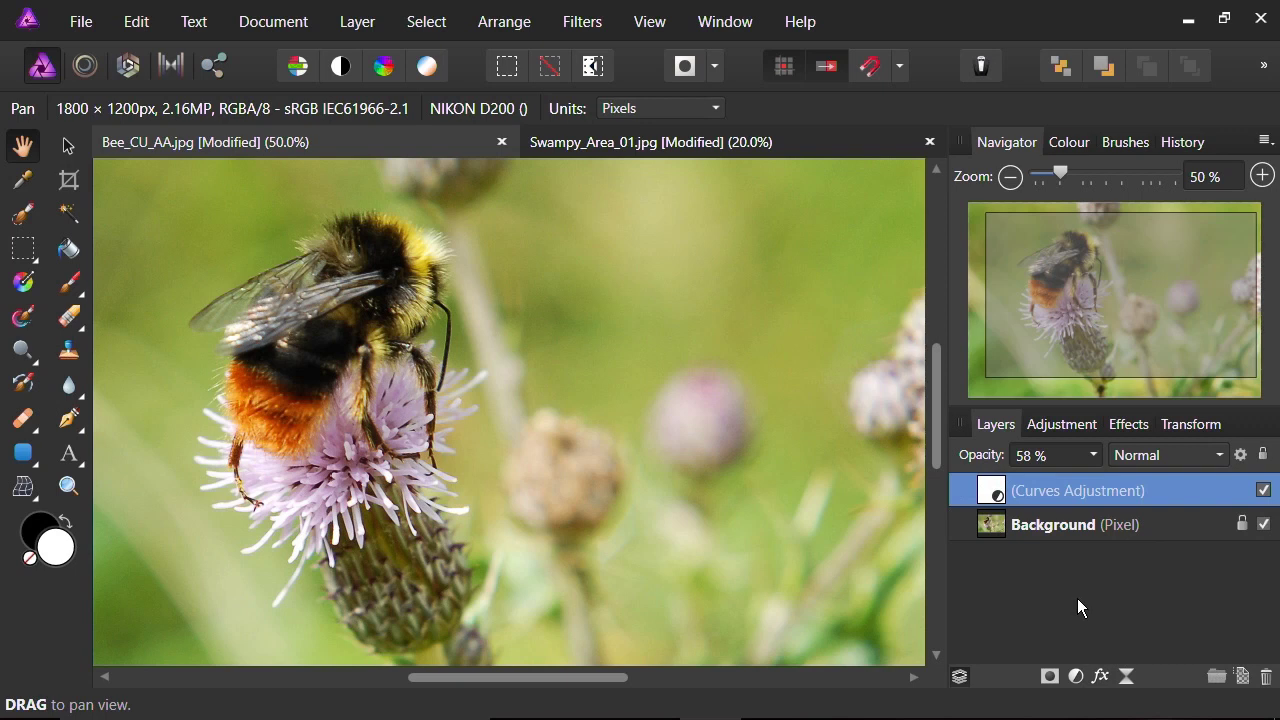
Copy the Curves Adjustment layer to reuse it on the swamp photo
right_click(1102, 490)
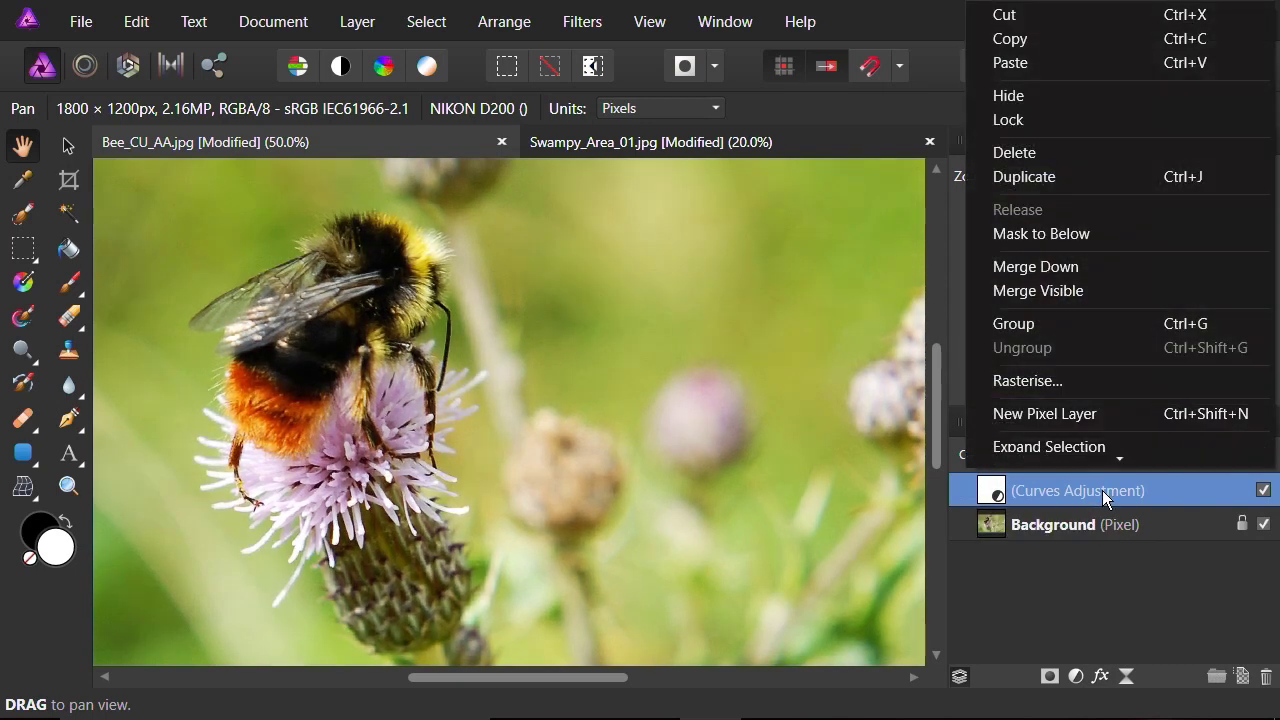
click(1074, 54)
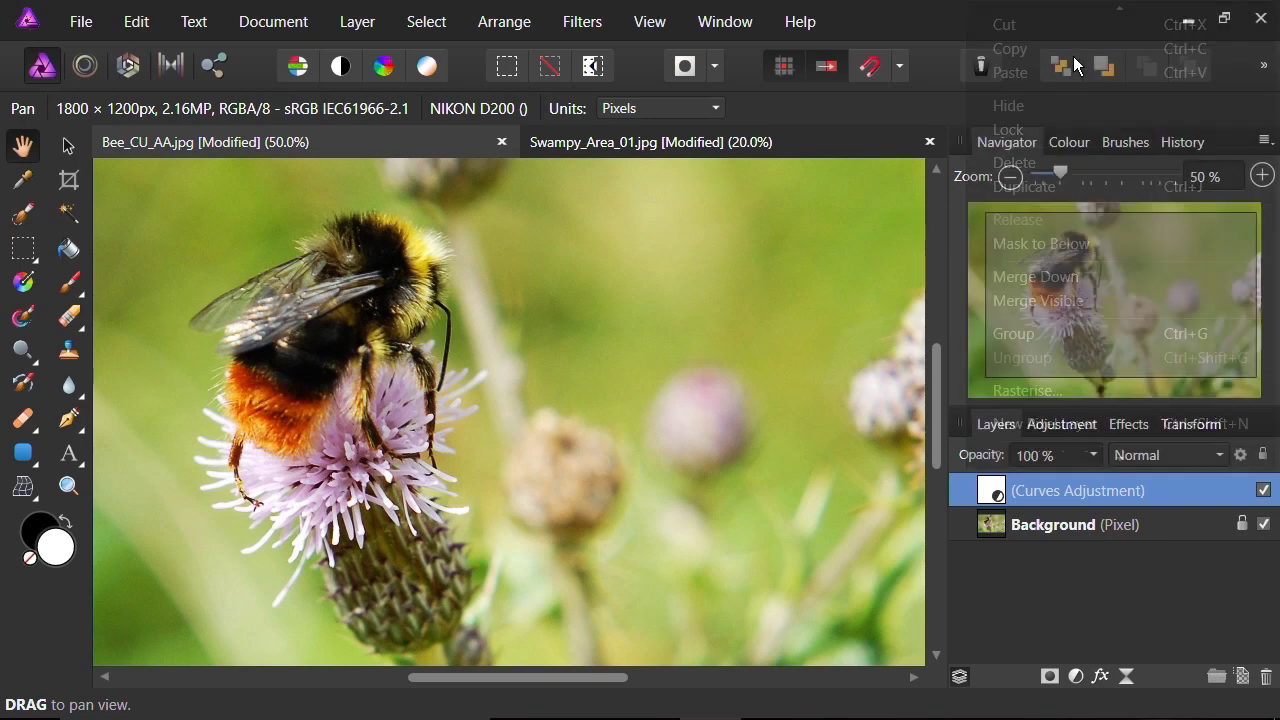
click(651, 140)
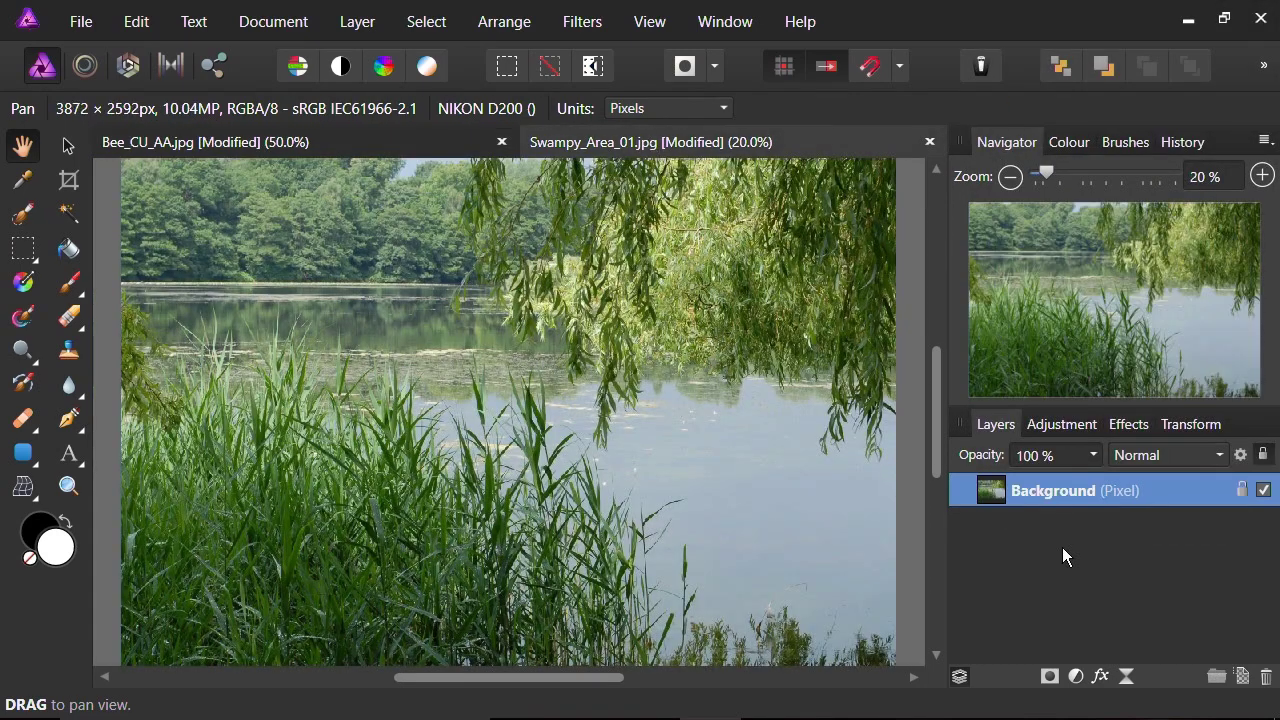
Paste the copied Curves layer above the swamp photo's Background and toggle it to compare
right_click(1089, 491)
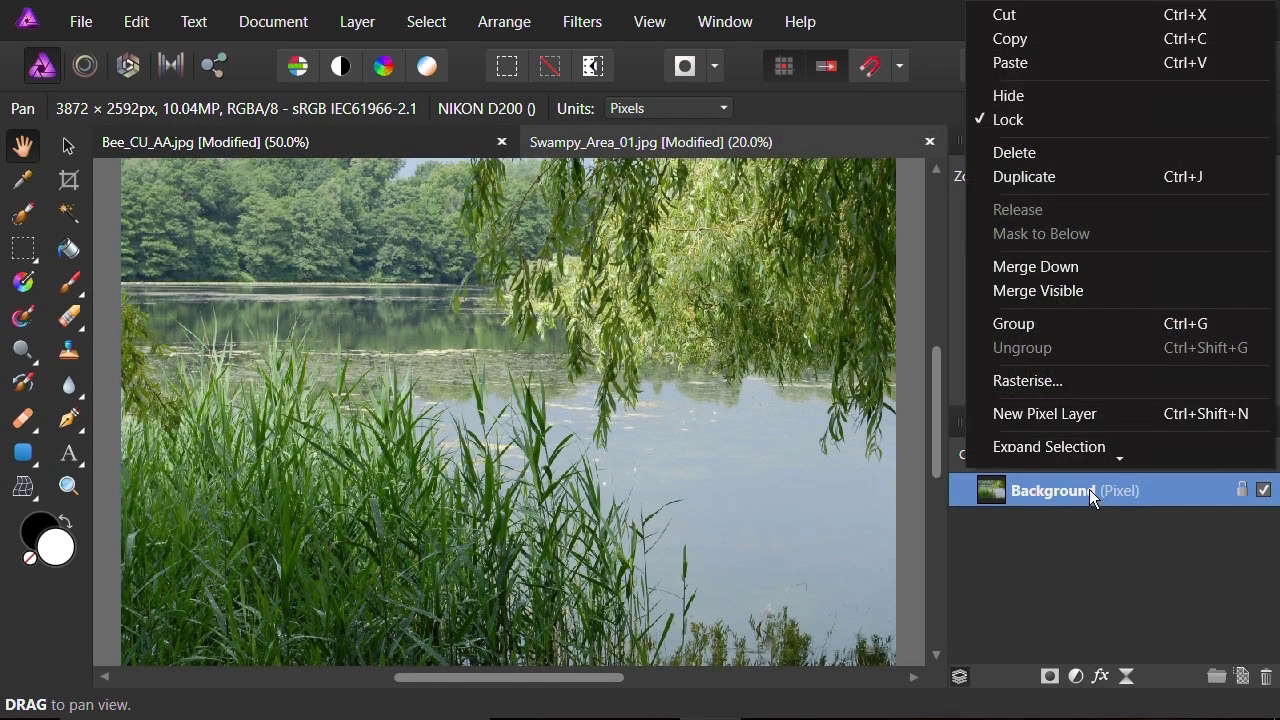
click(1020, 71)
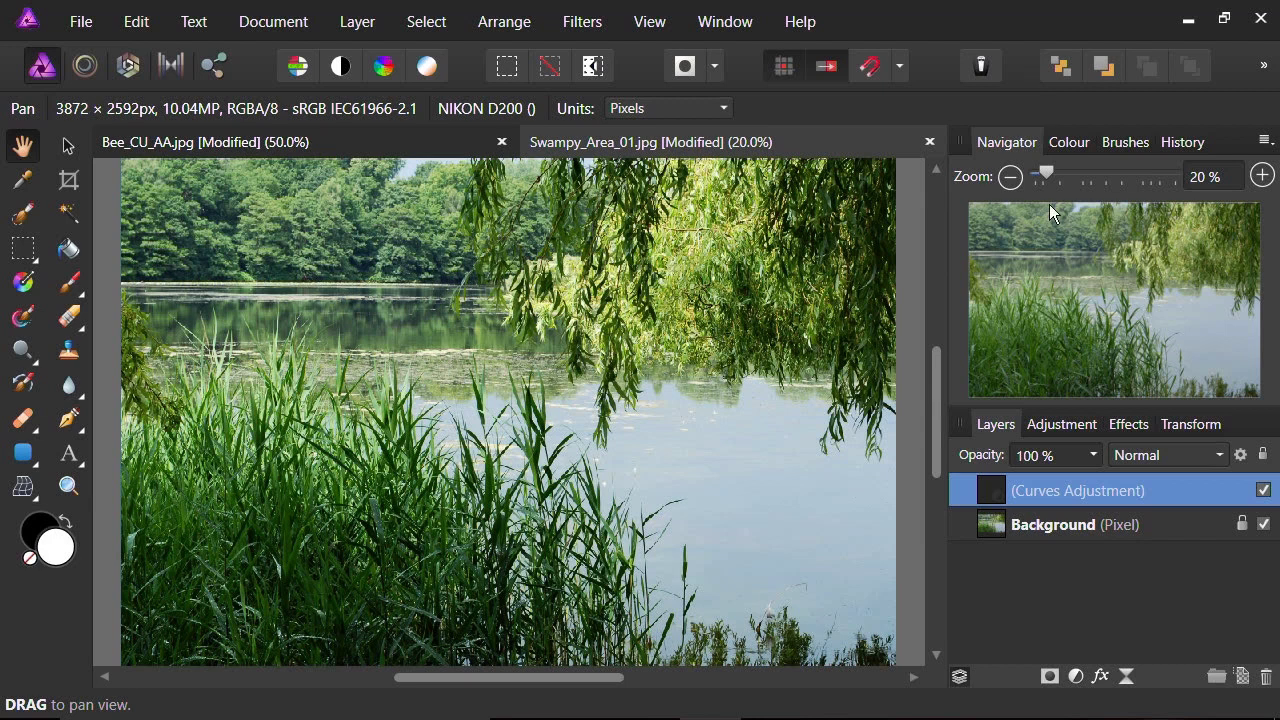
click(1263, 490)
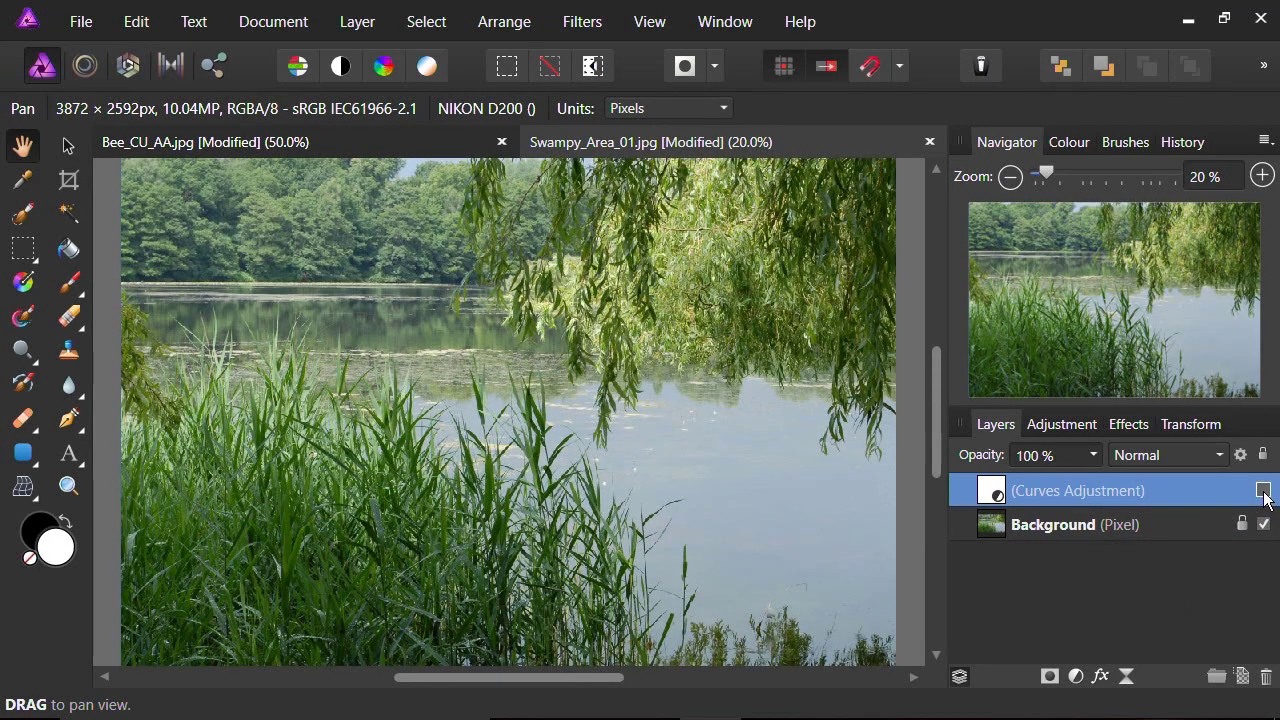
click(1263, 490)
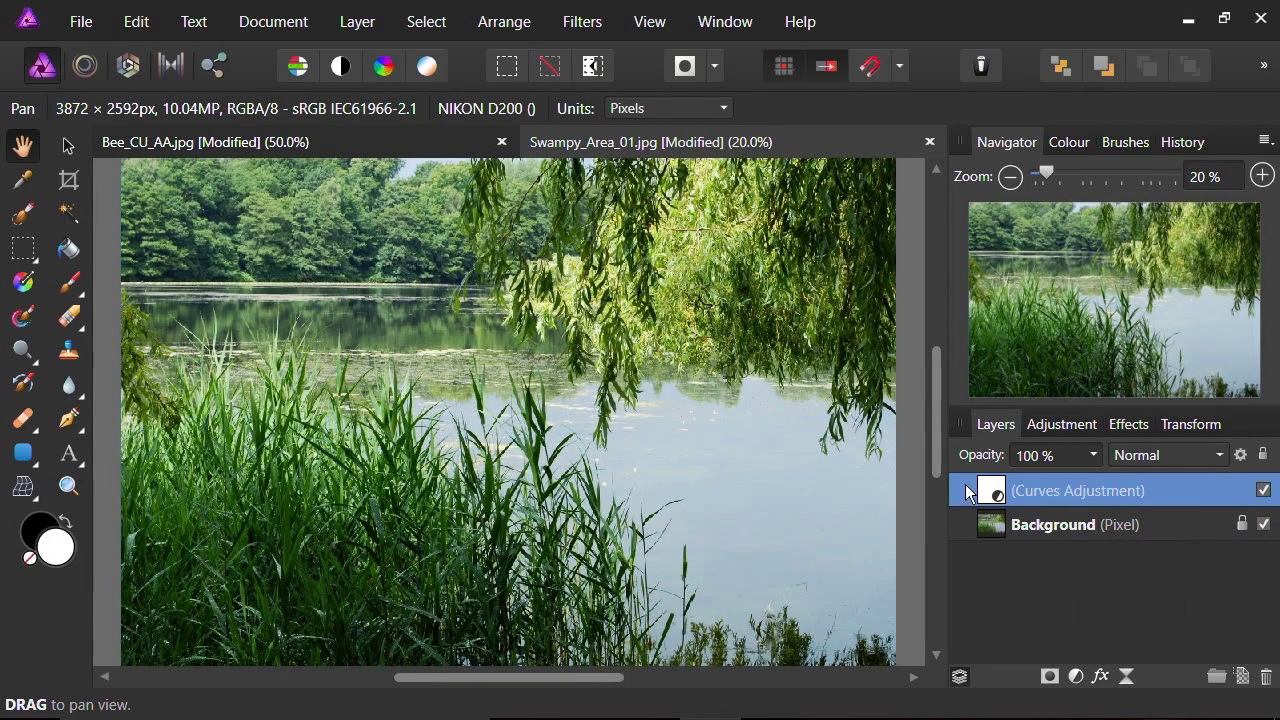
mouse_move(939, 453)
mouse_down()
mouse_move(934, 427)
mouse_move(937, 468)
mouse_move(936, 449)
mouse_up()
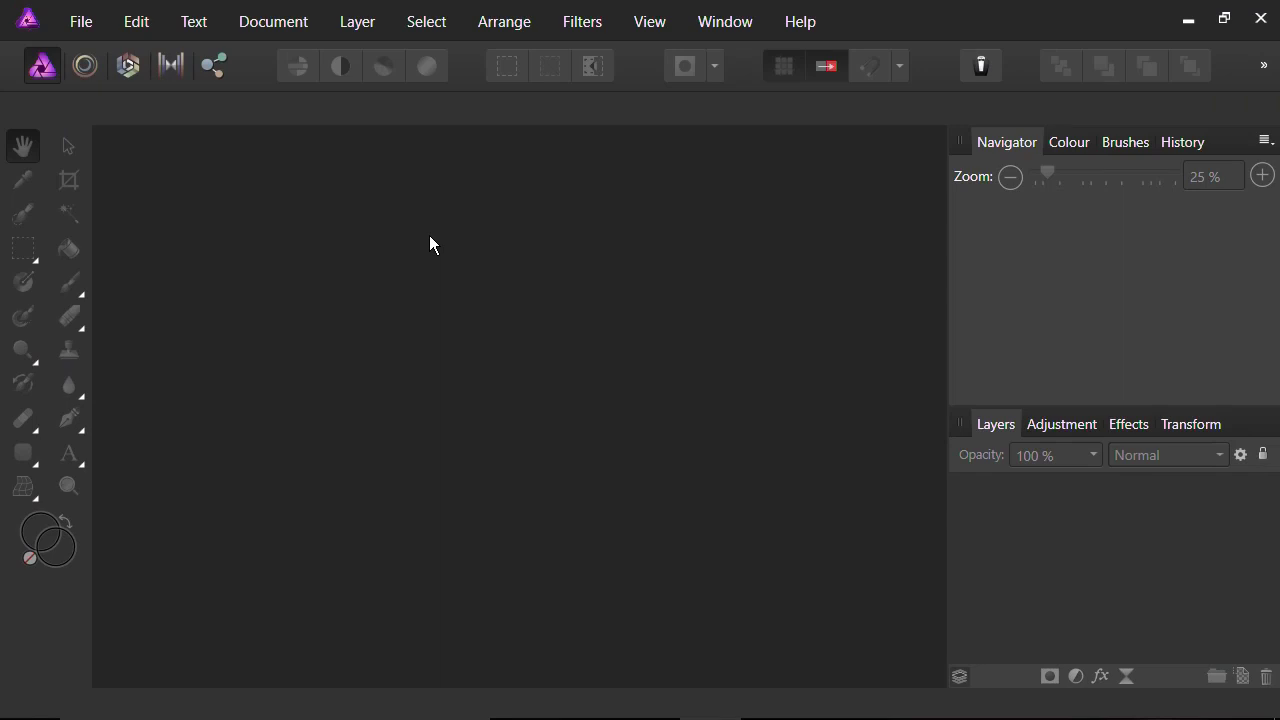
Open NBT_Cover_FINAL.psd from the Afinity_Photo_Tests folder via File > Open
click(73, 25)
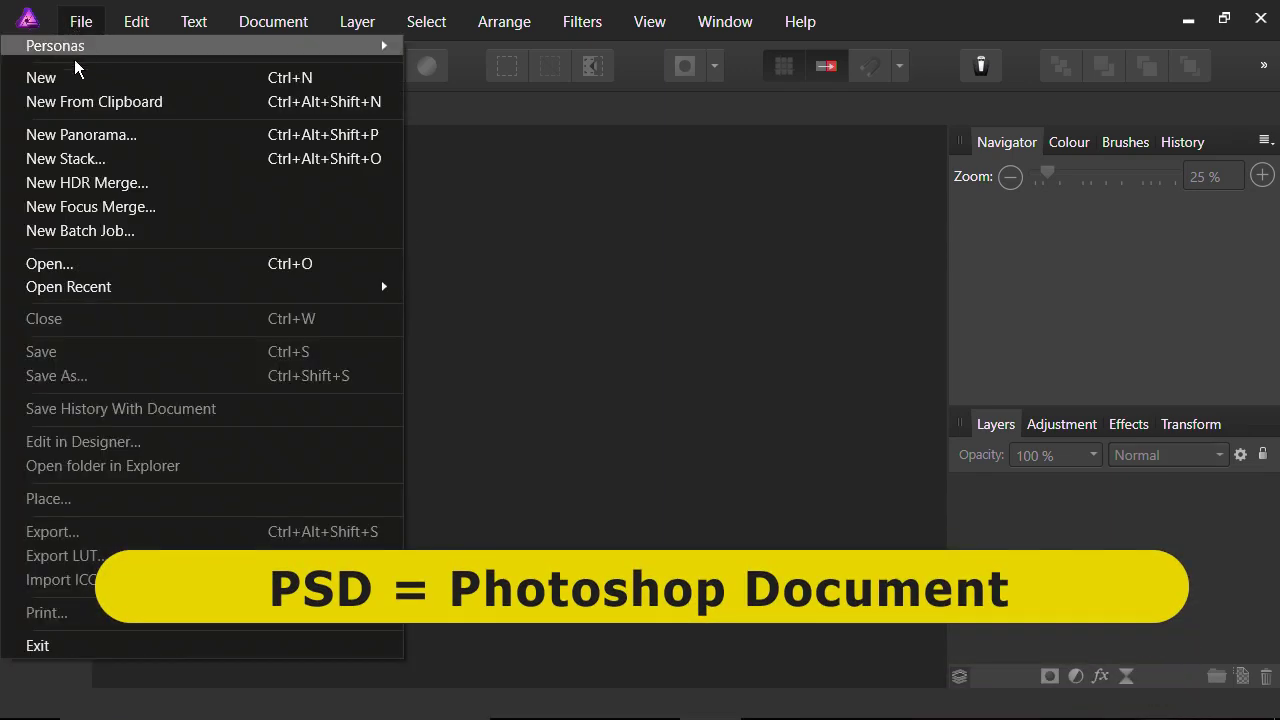
click(88, 264)
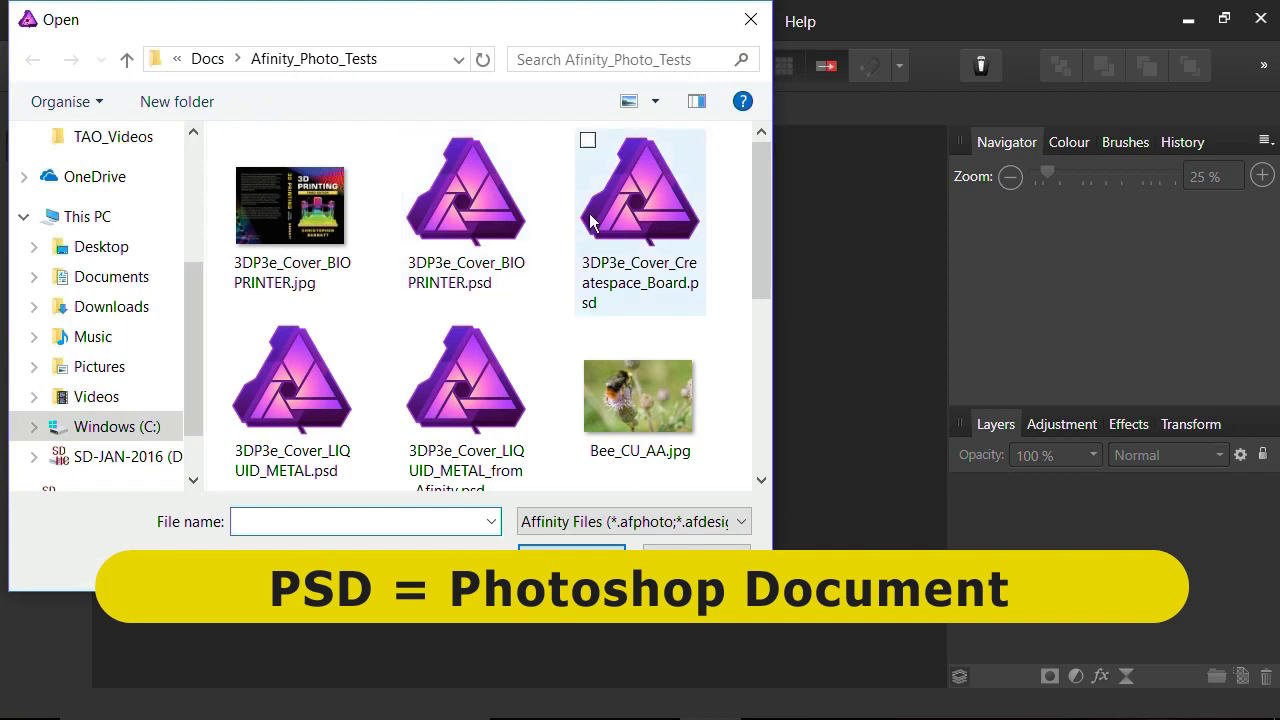
drag(754, 200, 764, 317)
click(630, 318)
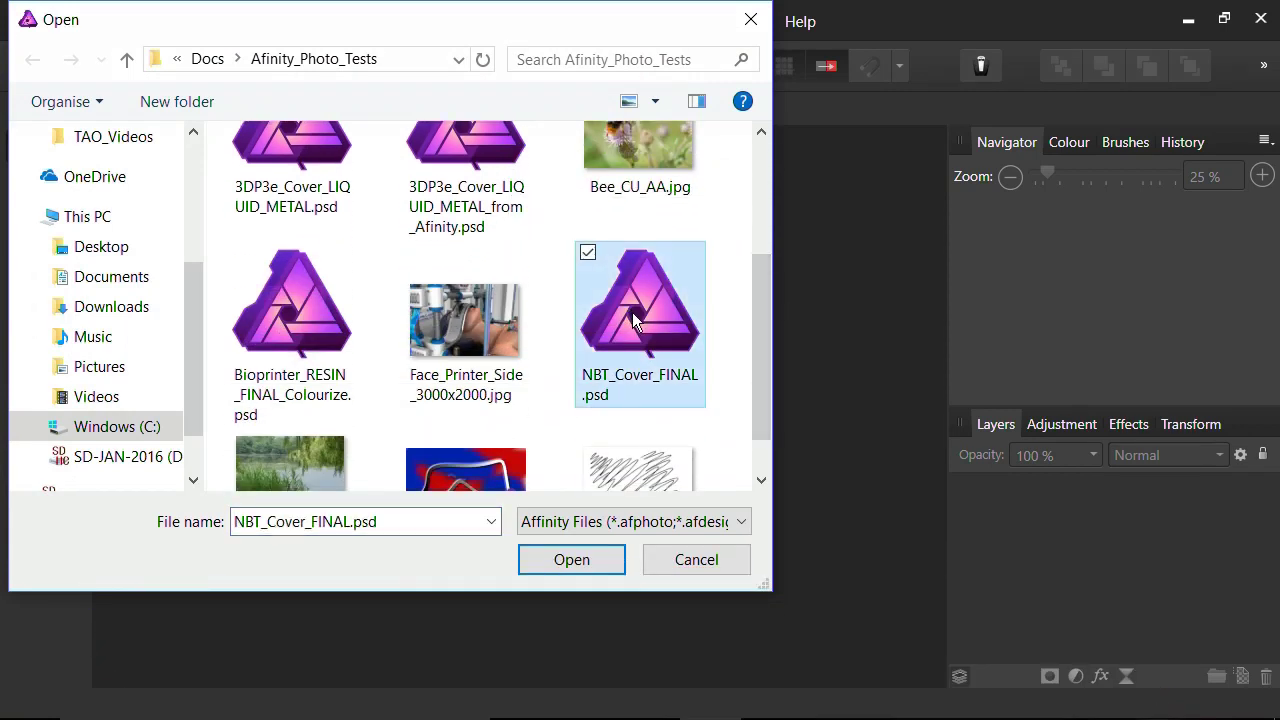
click(586, 561)
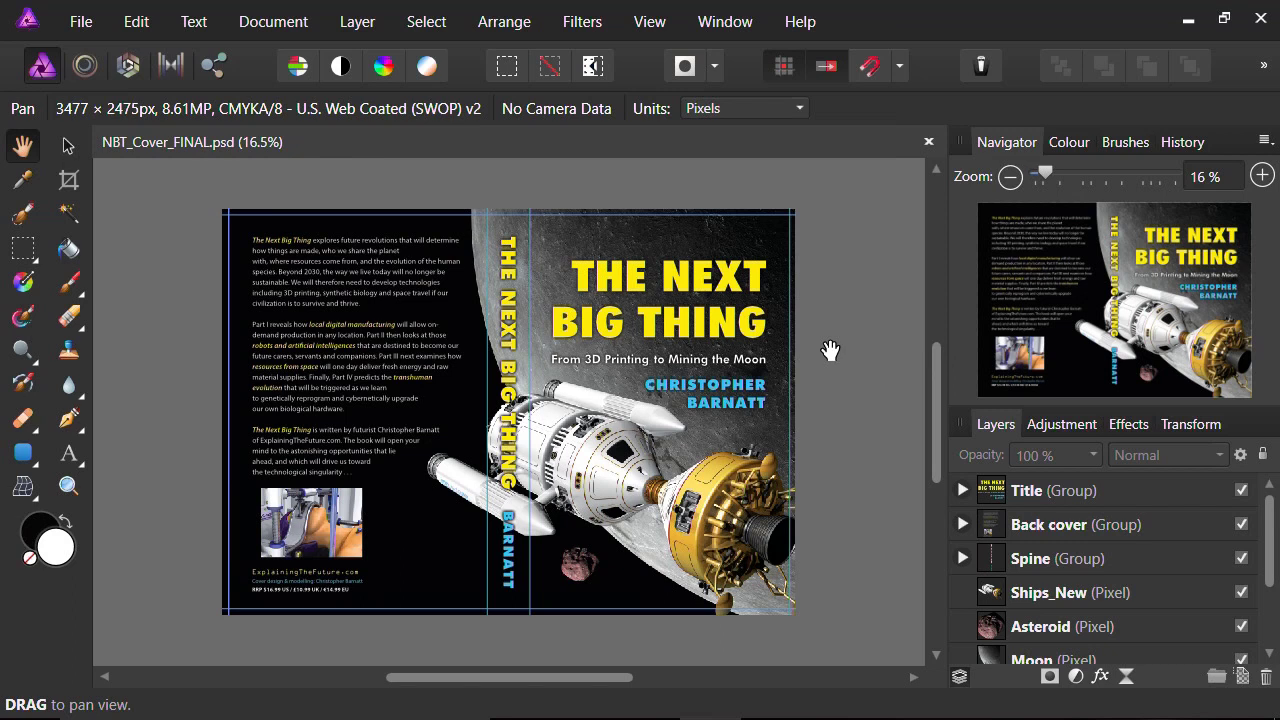
click(1264, 177)
click(1264, 177)
click(1264, 177)
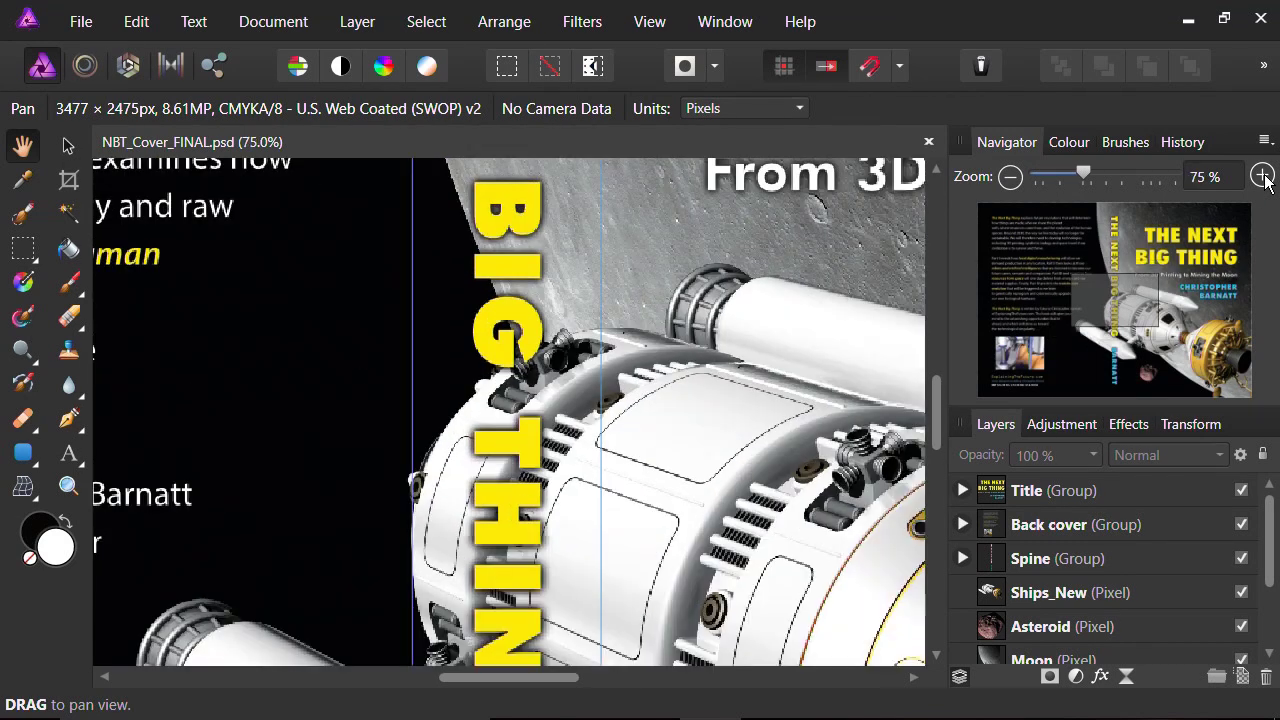
click(1264, 177)
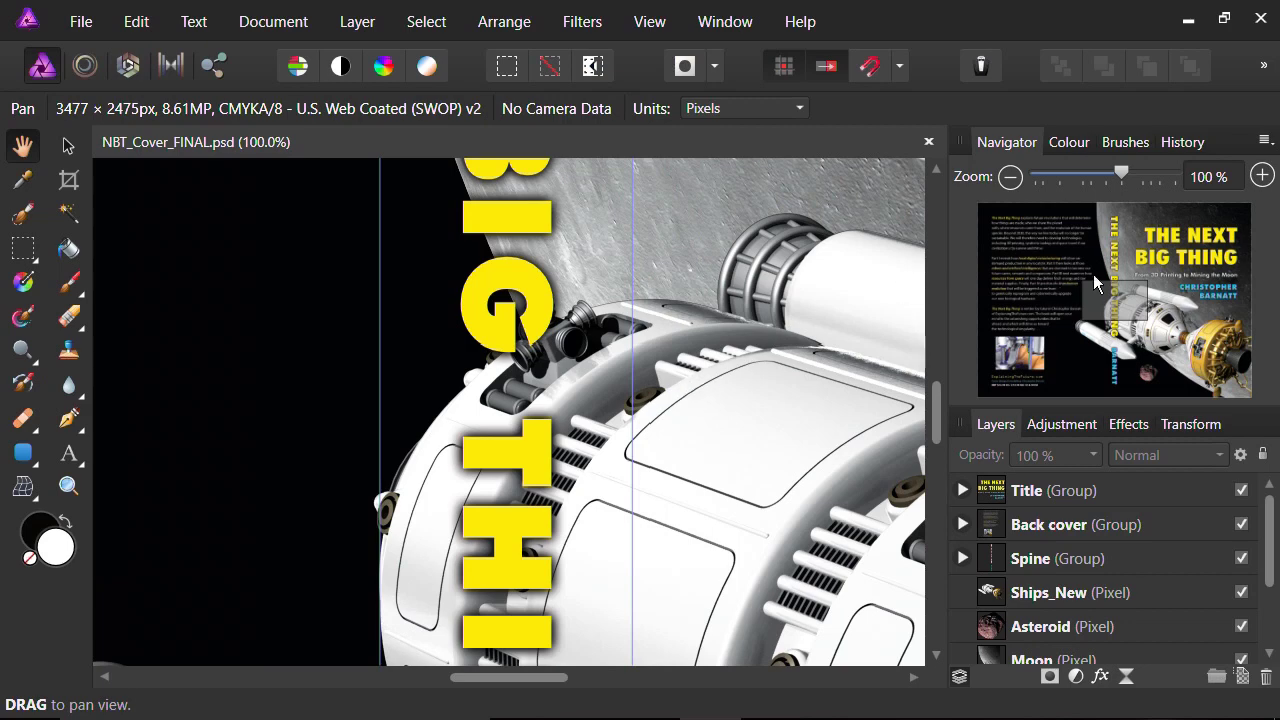
click(1120, 300)
mouse_move(1120, 300)
mouse_down()
mouse_move(1149, 266)
mouse_move(1142, 251)
mouse_move(1120, 276)
mouse_up()
click(1010, 177)
click(1010, 177)
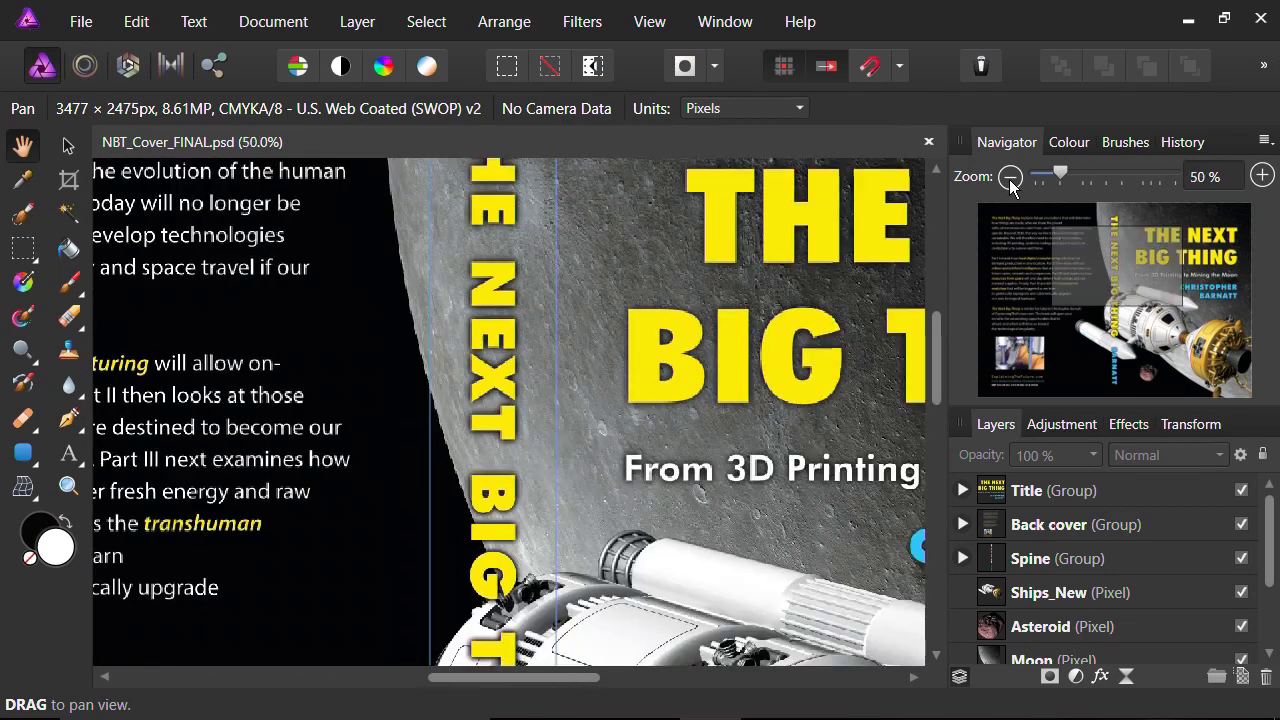
click(1010, 177)
drag(937, 323, 940, 361)
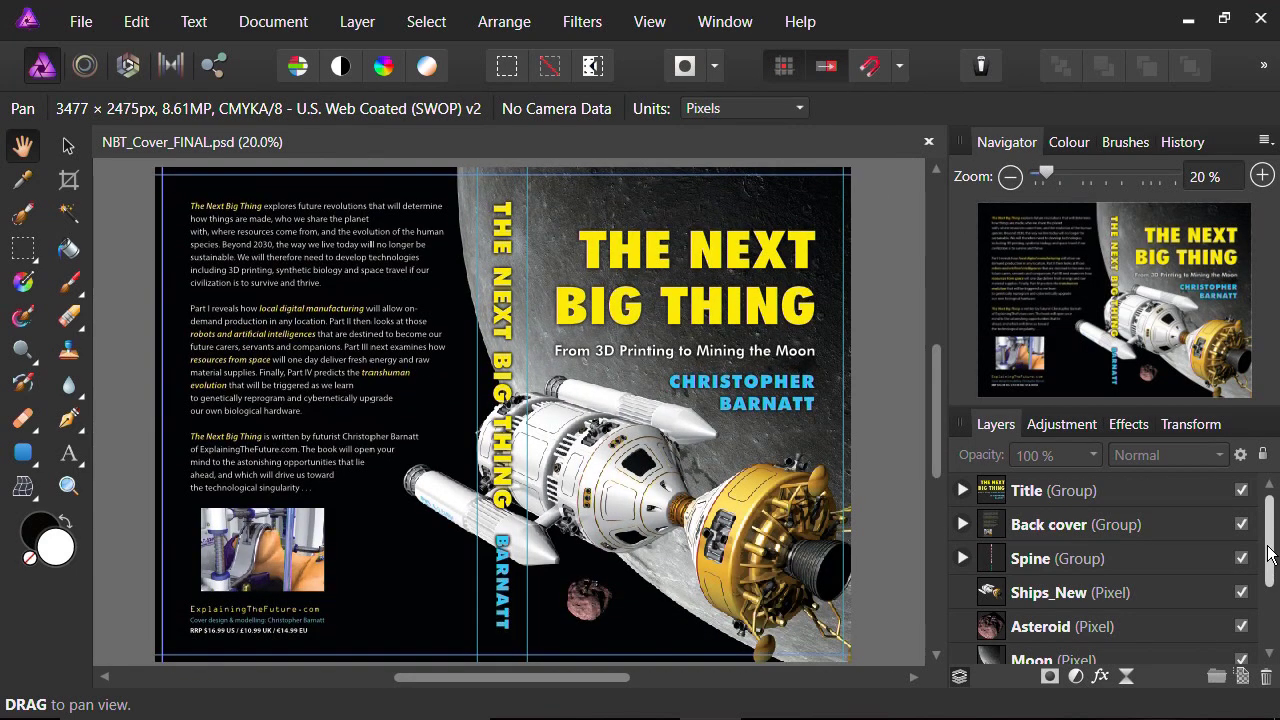
drag(1272, 548, 1272, 588)
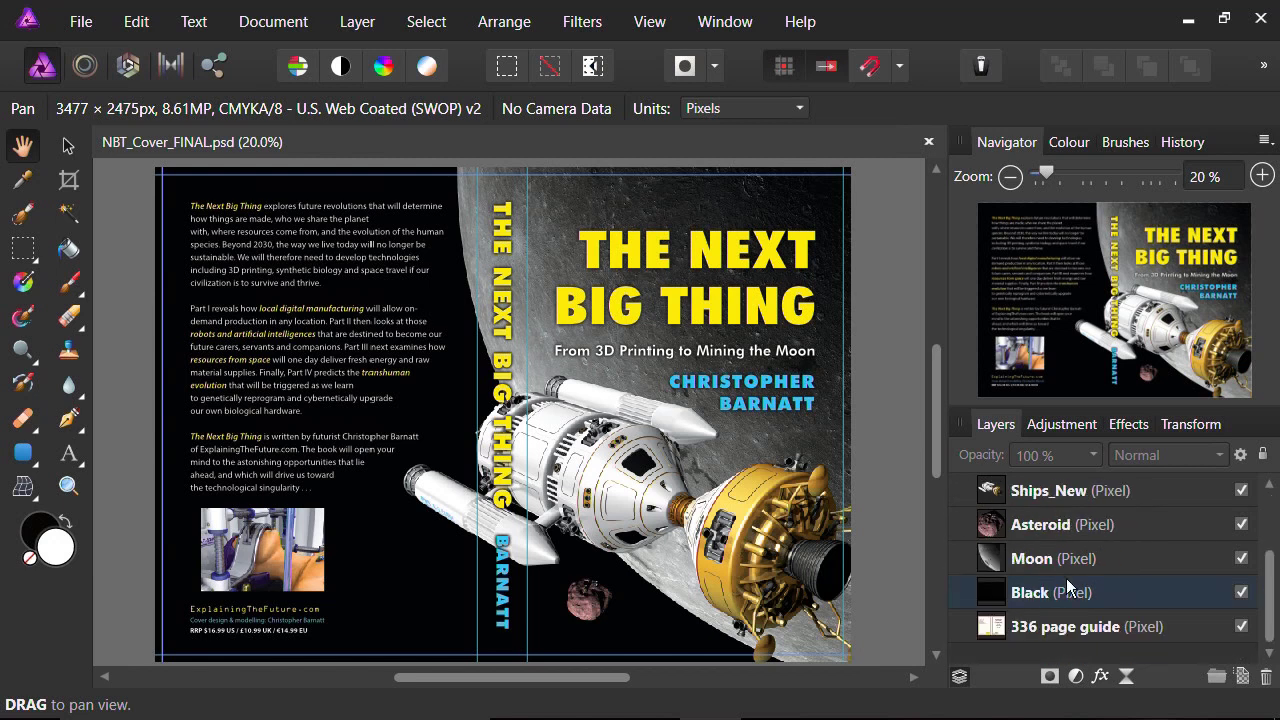
click(1241, 560)
click(1241, 559)
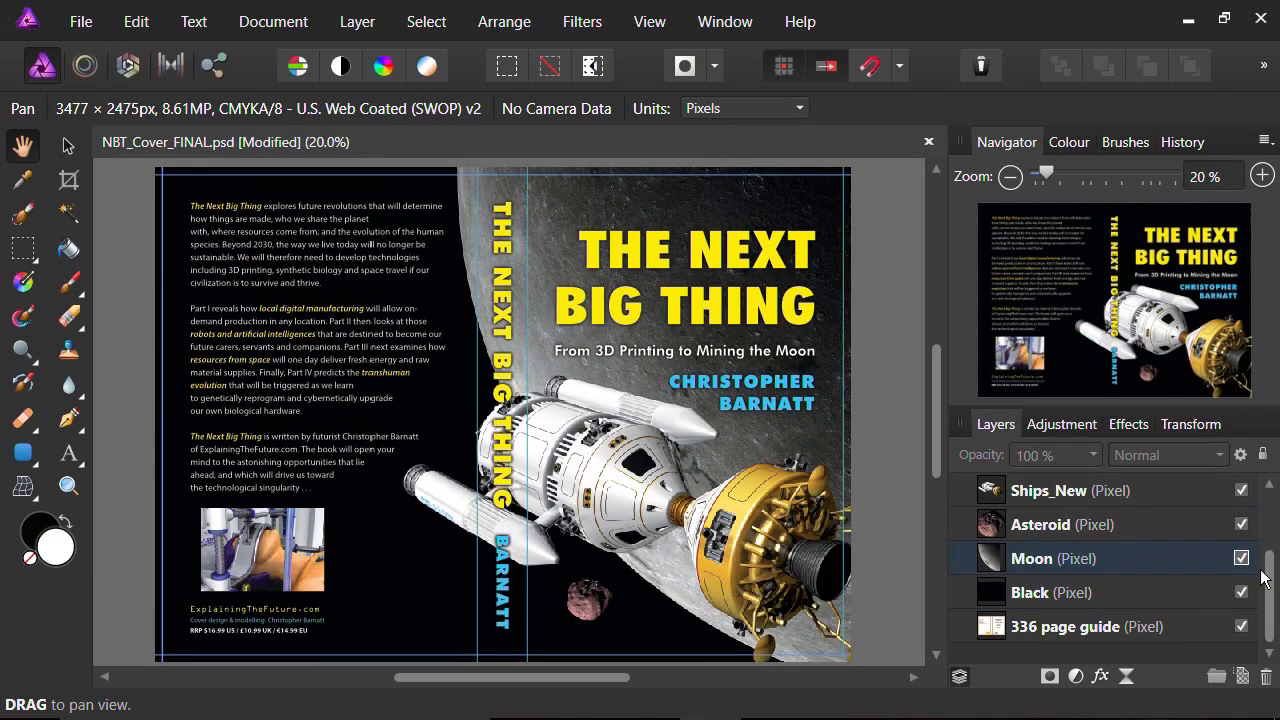
drag(1270, 583, 1270, 530)
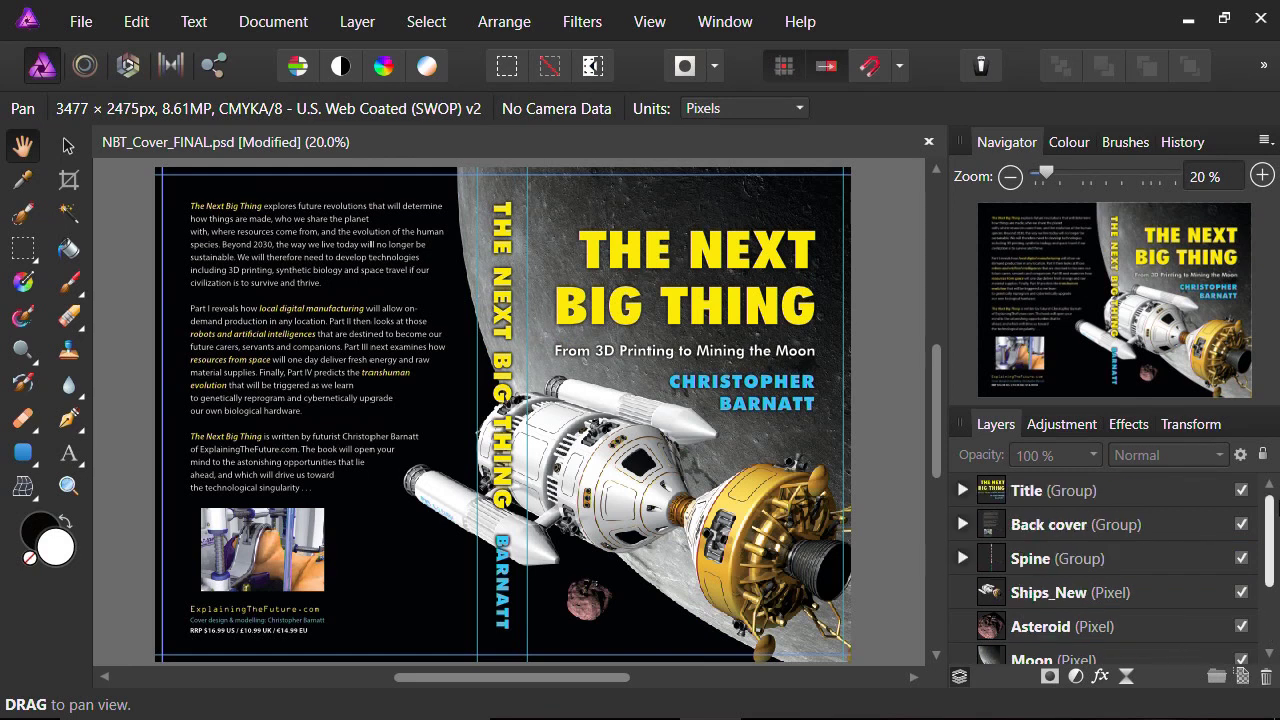
Select the THE NEXT BIG THING layer inside the Title group and zoom in on the title
click(962, 490)
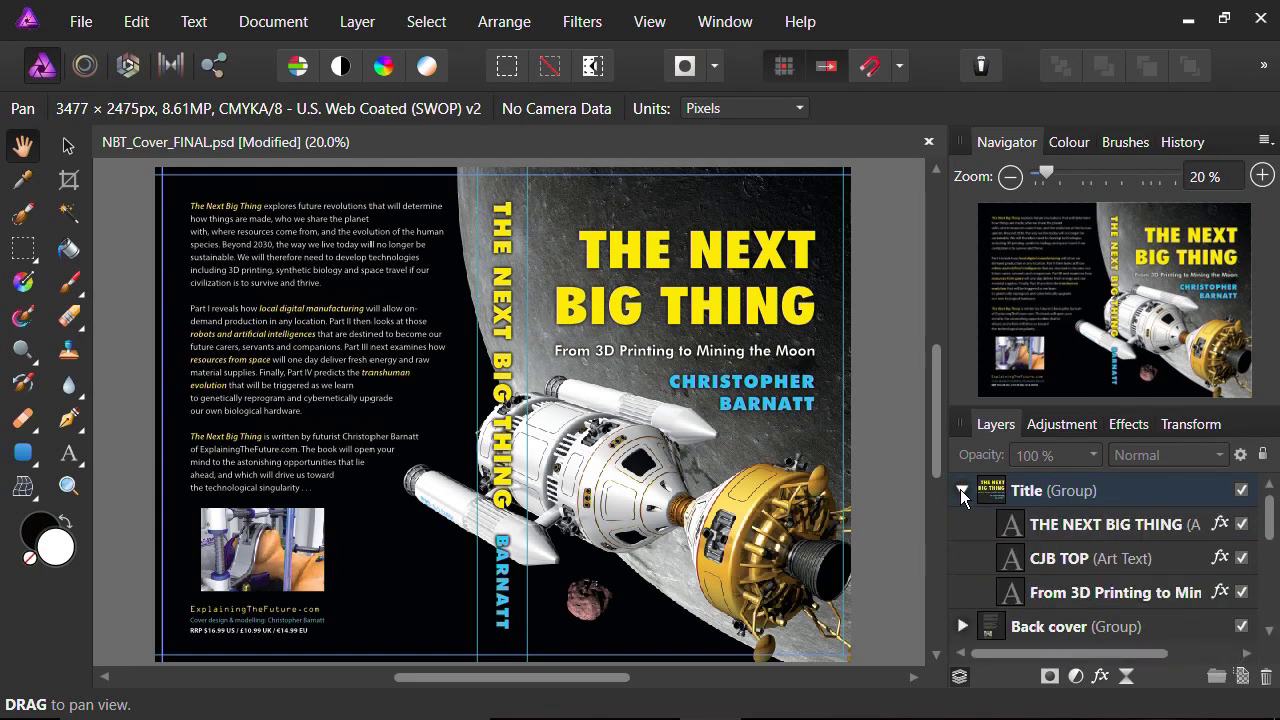
click(1088, 525)
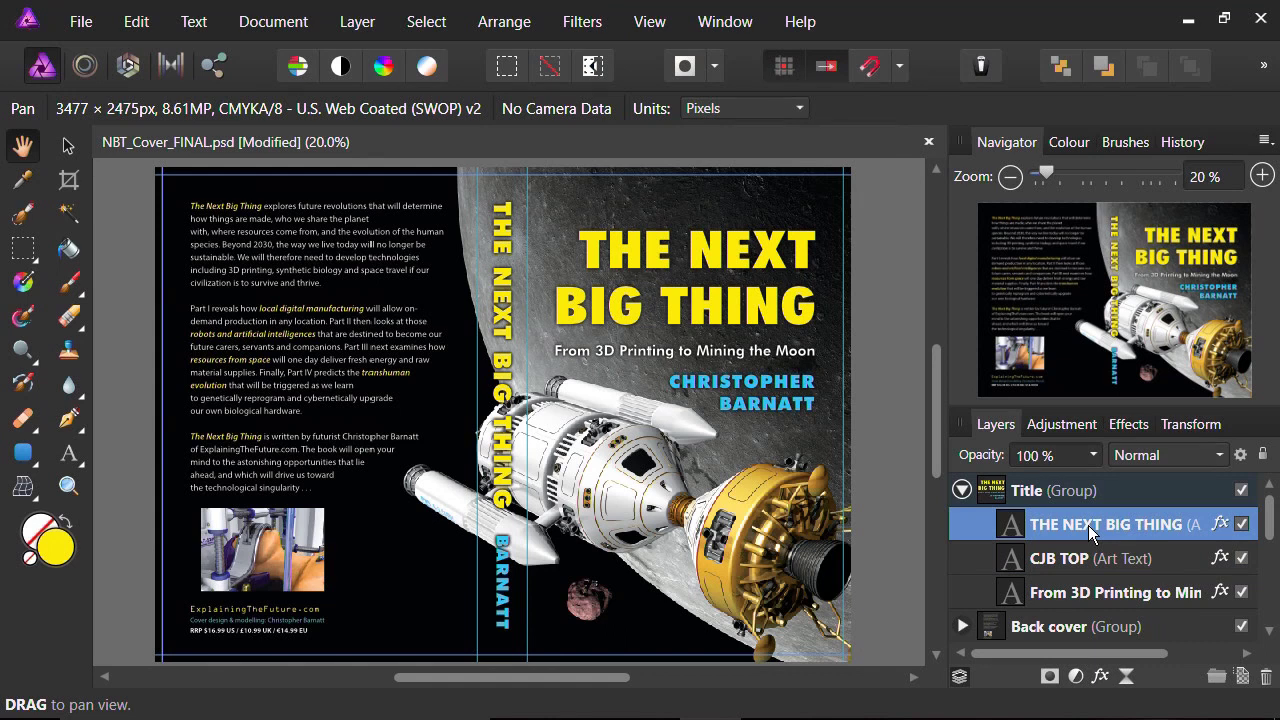
click(1262, 177)
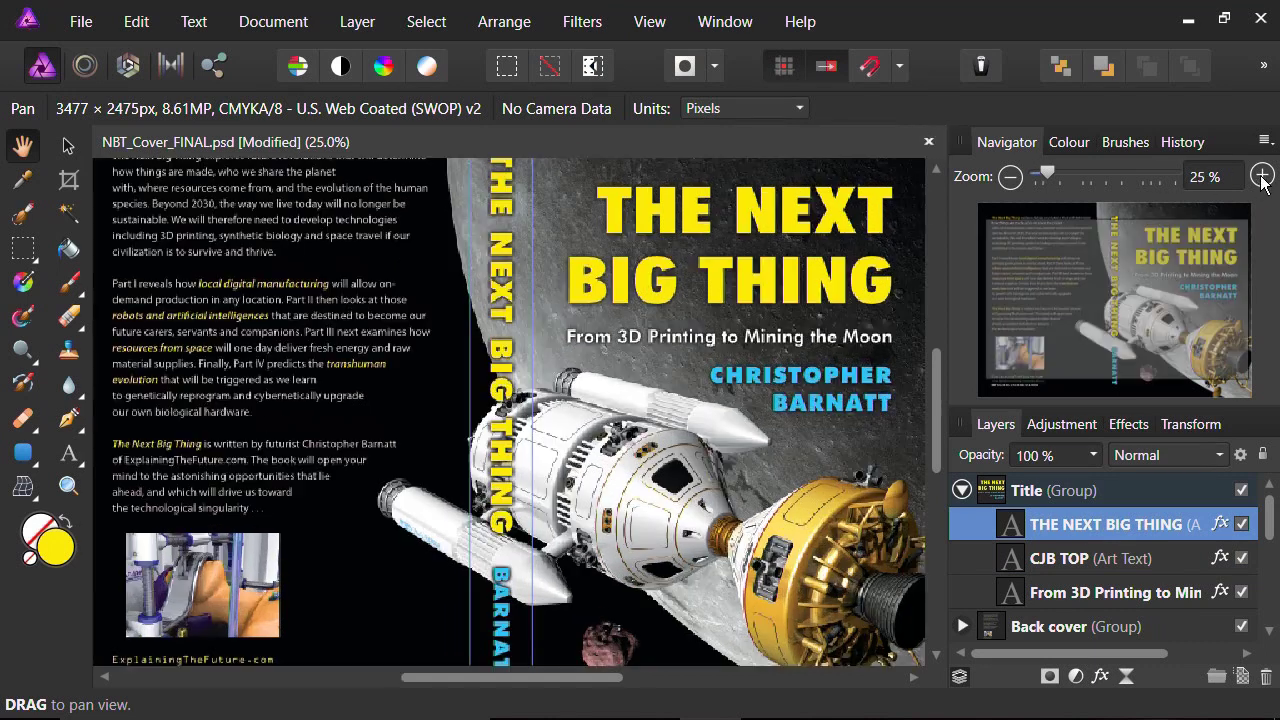
click(1262, 177)
click(1262, 177)
drag(1145, 270, 1180, 256)
Insert 'df' after the title's first T so it reads 'TdfHE NEXT BIG THING'
click(68, 452)
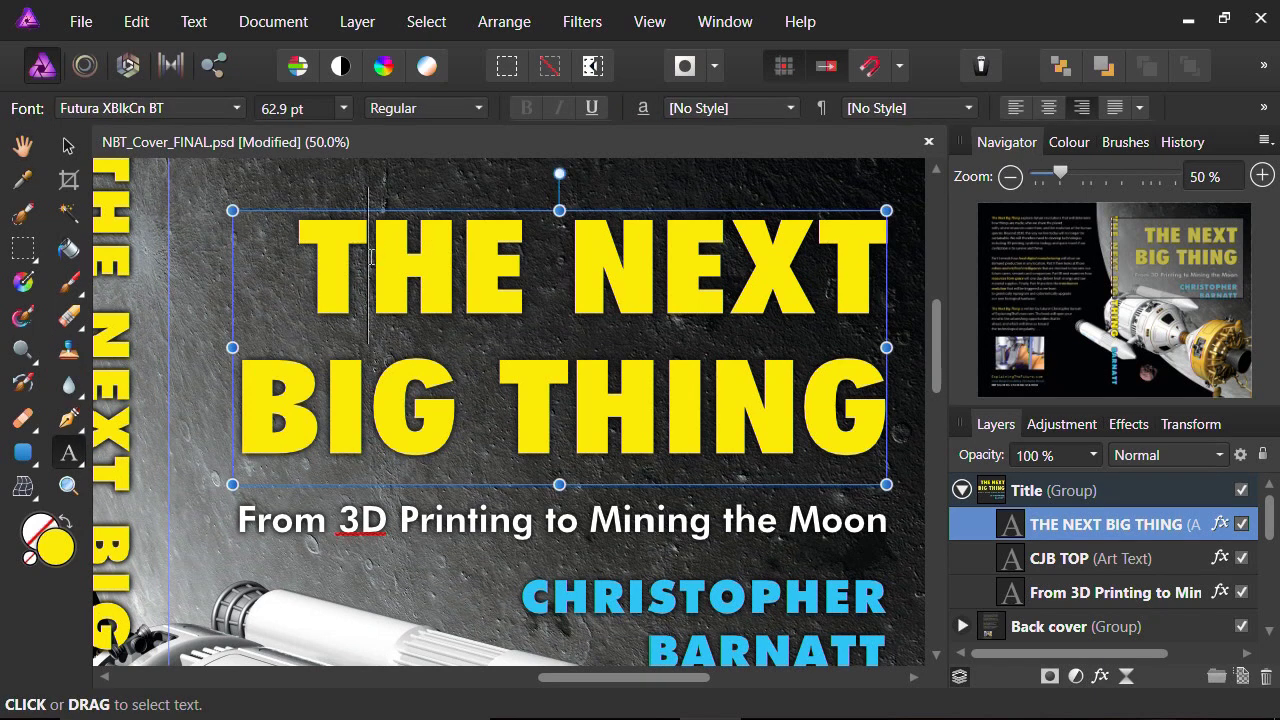
click(370, 257)
text(df)
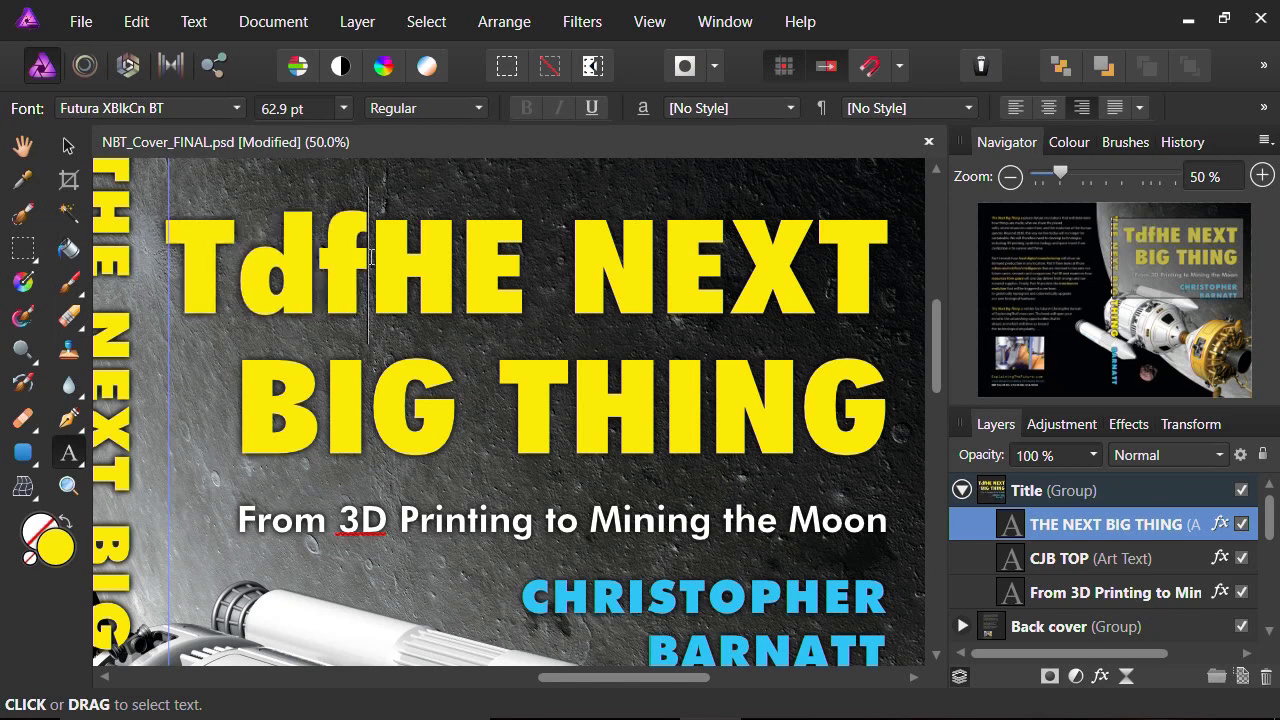
key(Escape)
click(67, 145)
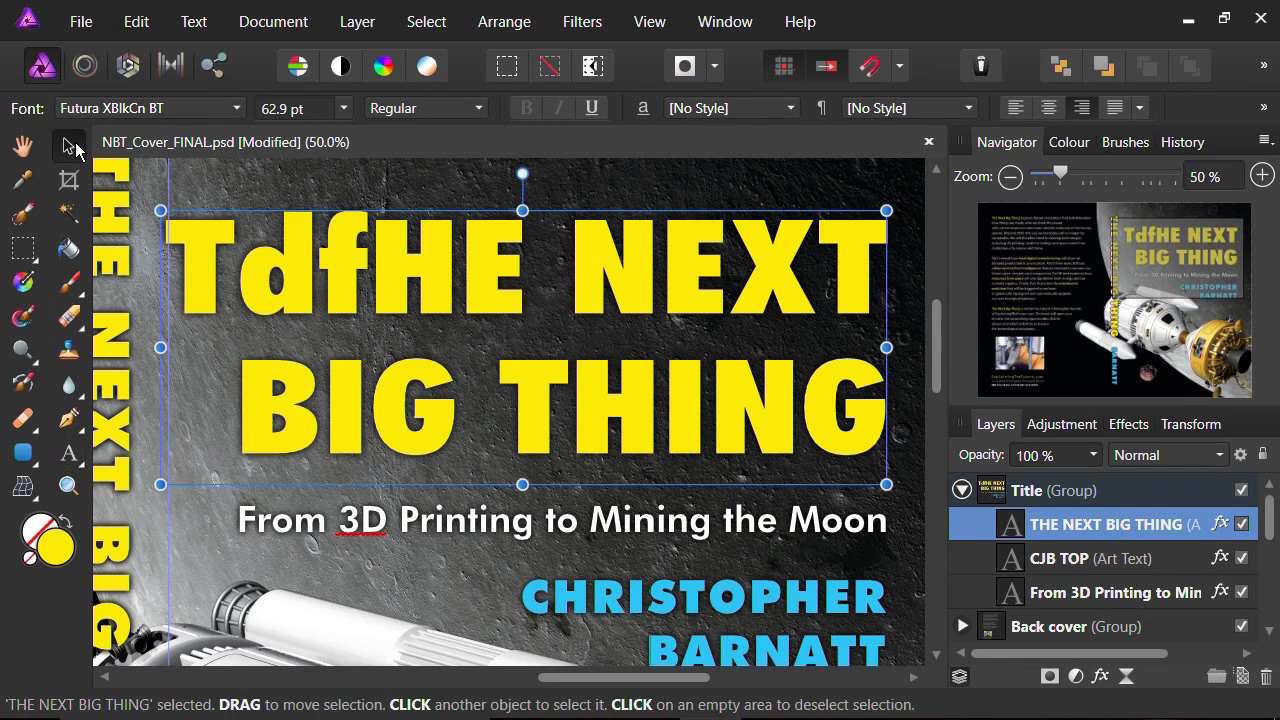
Give the title text a black Outer Glow at 60% opacity, then zoom out to the whole cover
click(1130, 426)
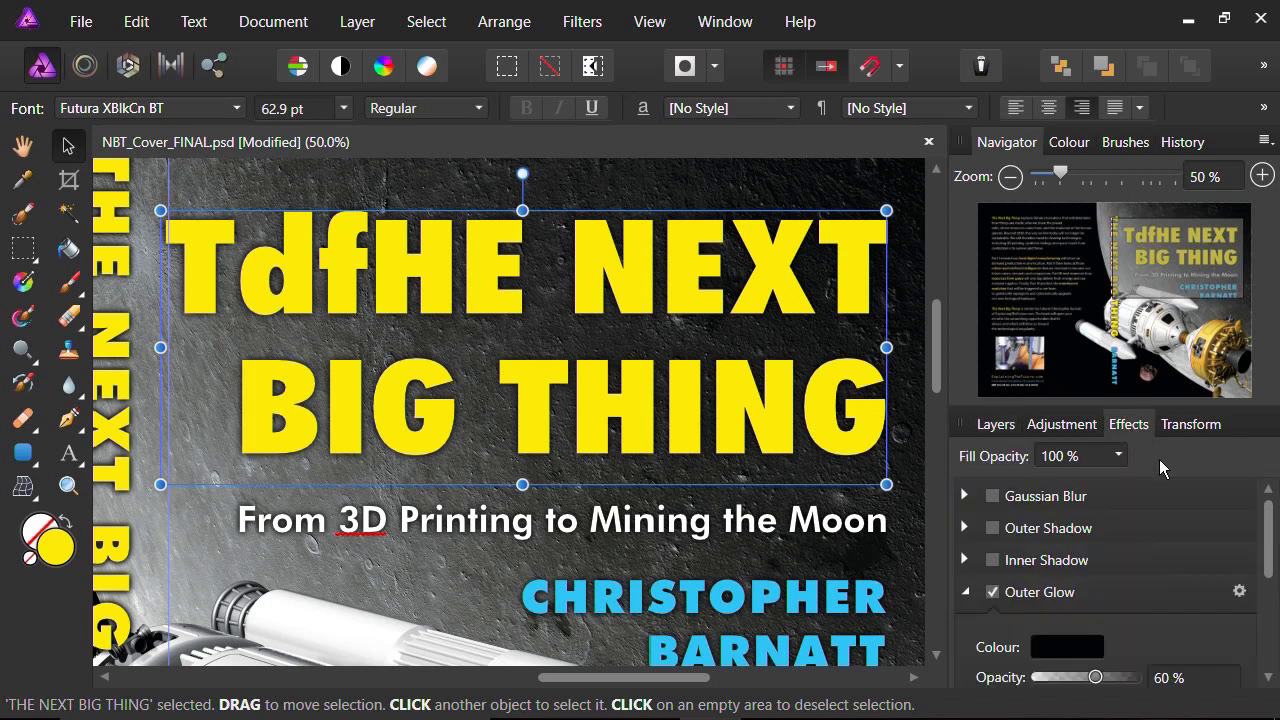
click(1240, 593)
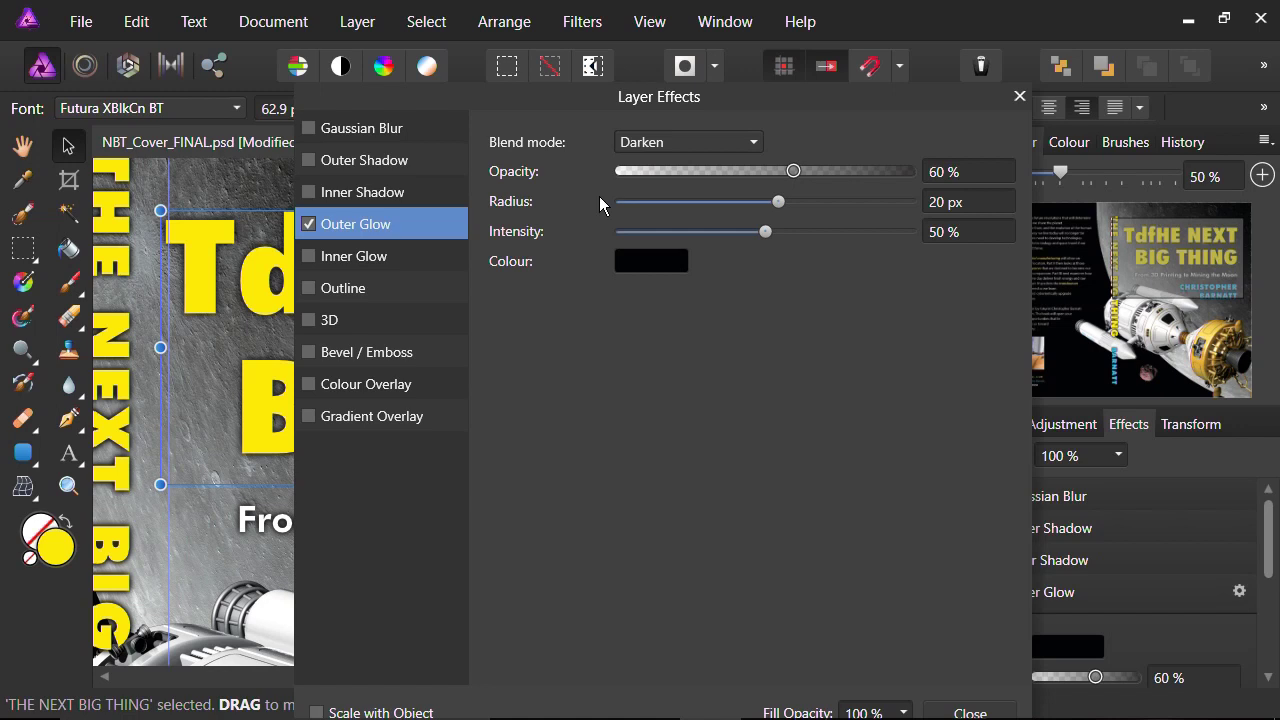
drag(559, 117, 868, 147)
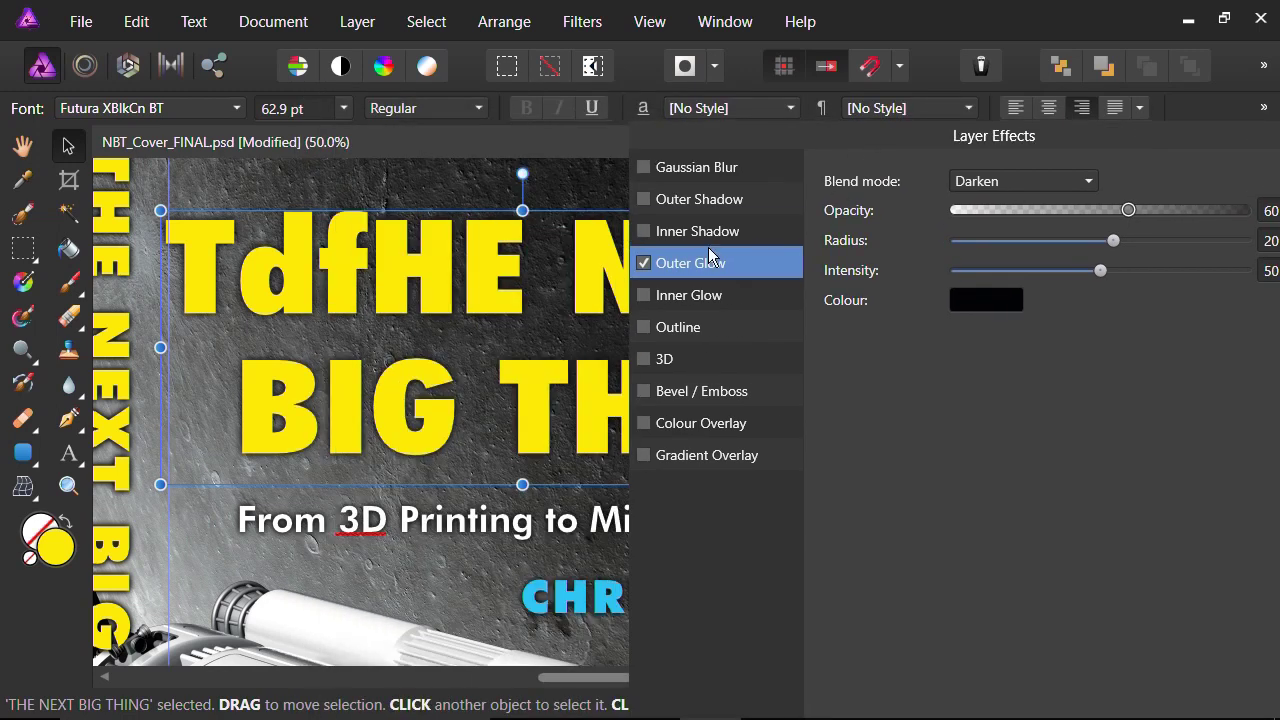
drag(797, 144, 509, 208)
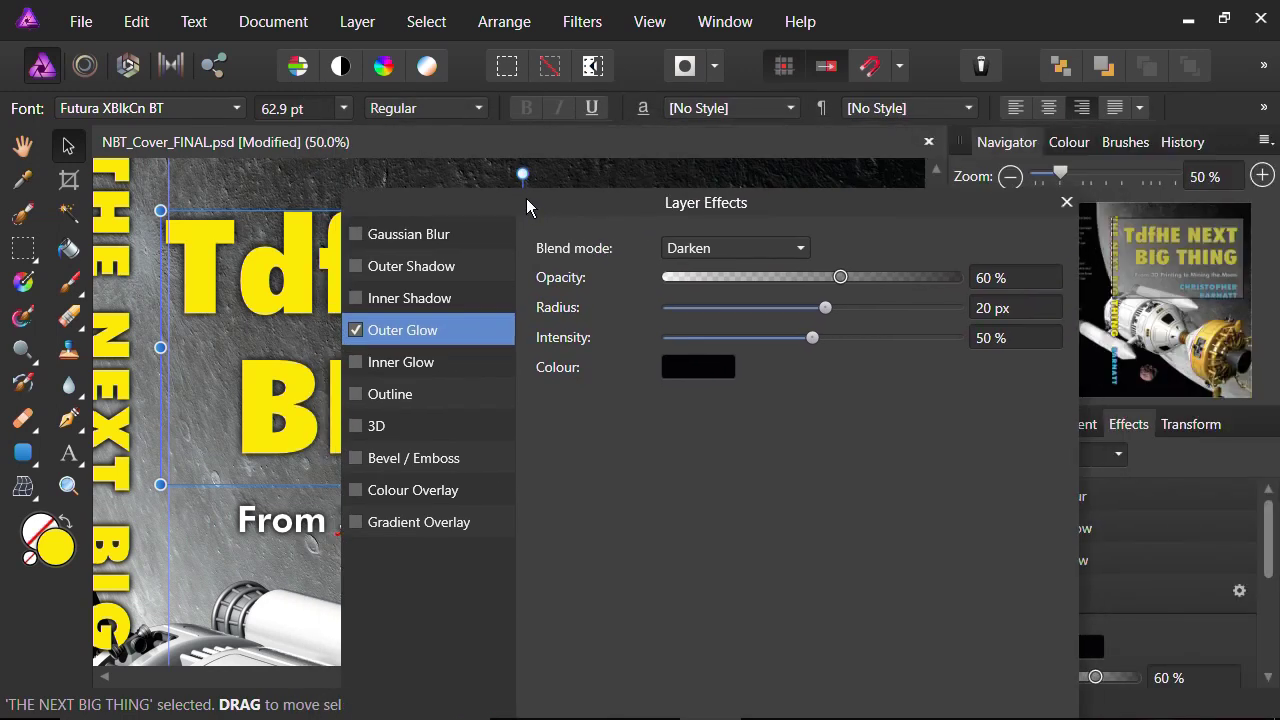
click(1066, 202)
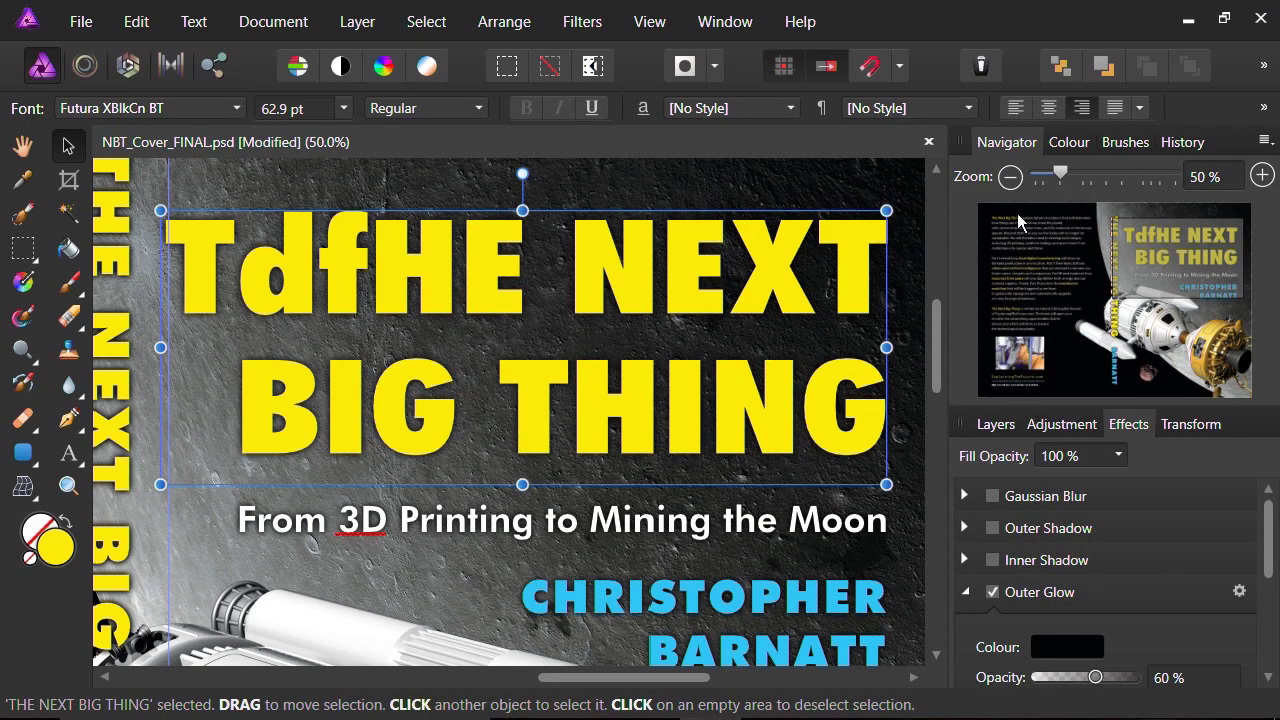
click(1011, 180)
drag(697, 678, 630, 678)
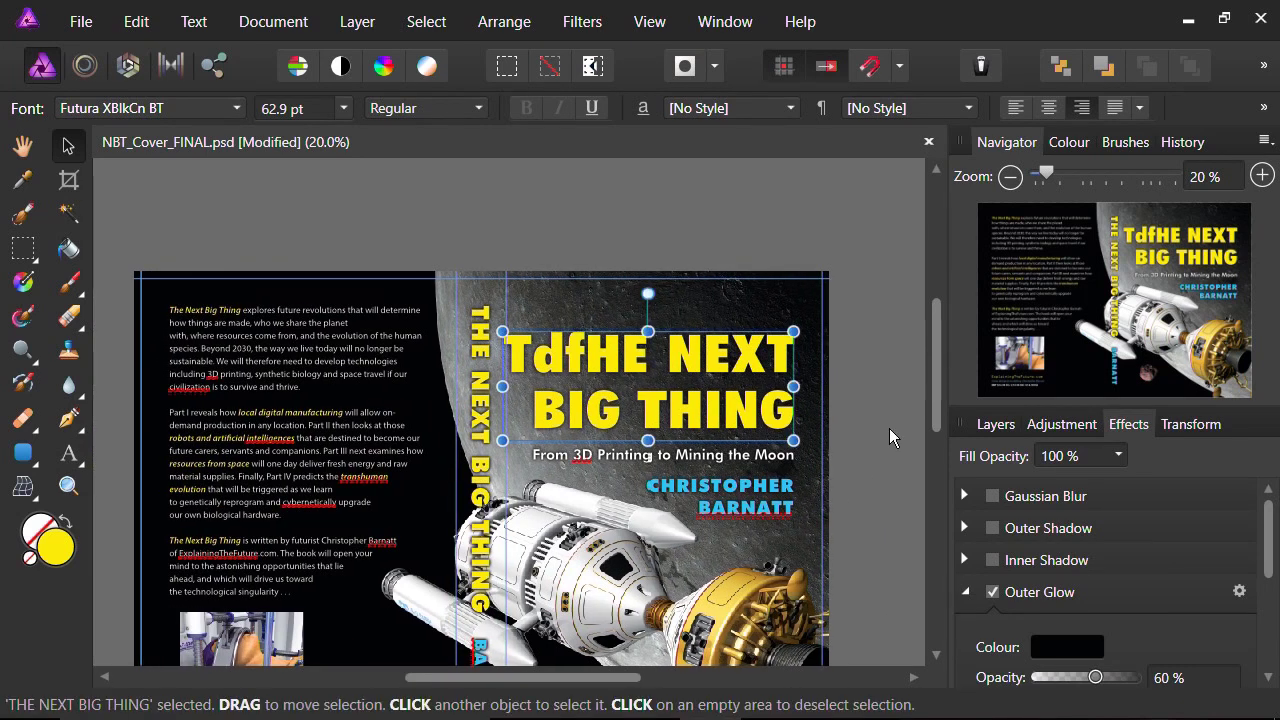
drag(936, 398, 935, 448)
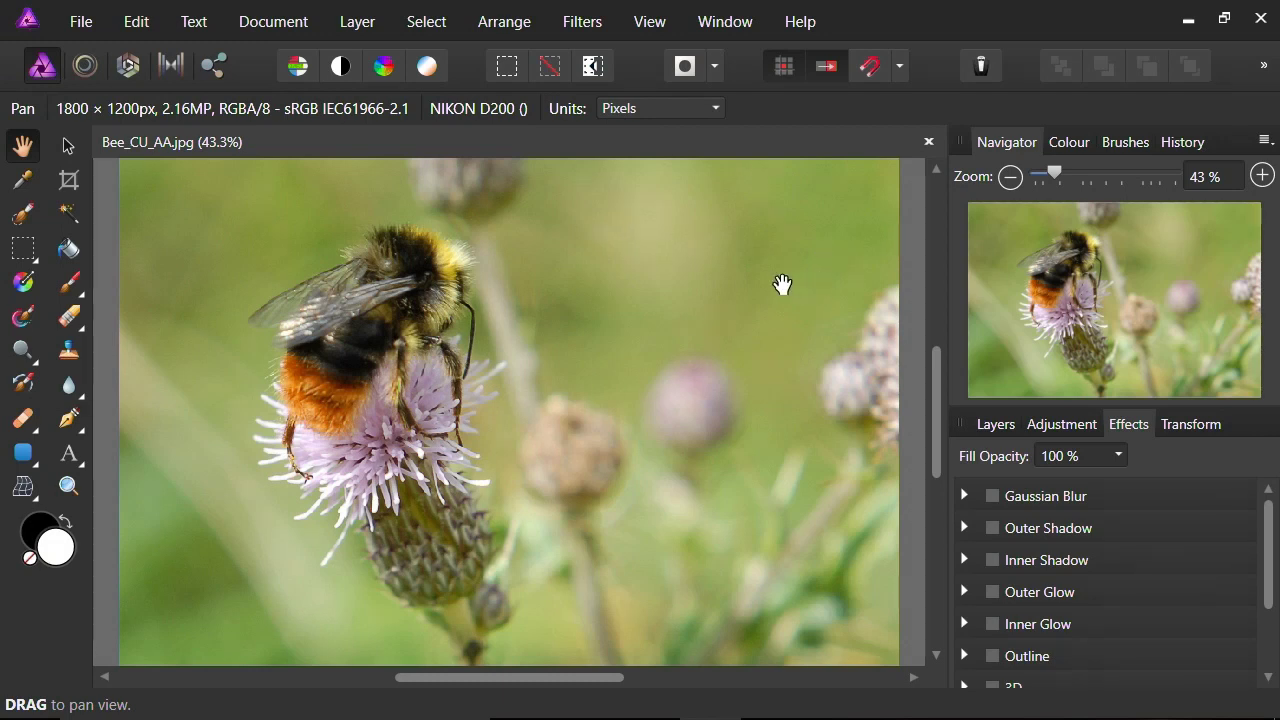
Switch the bee close-up into the Liquify Persona
click(86, 66)
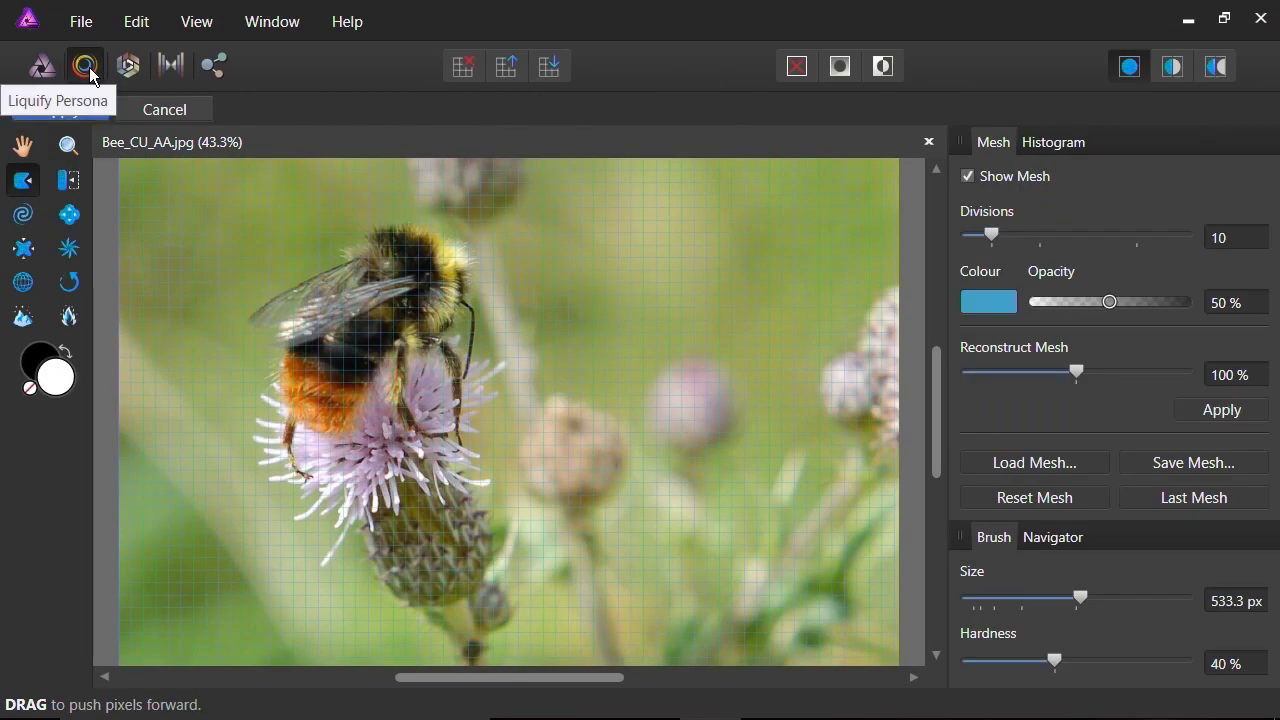
Test a Push Forward warp across the thistle, then cancel the Liquify changes
mouse_move(604, 386)
mouse_down()
mouse_move(714, 300)
mouse_move(400, 491)
mouse_move(276, 528)
mouse_move(280, 334)
mouse_move(475, 400)
mouse_move(589, 334)
mouse_move(799, 502)
mouse_up()
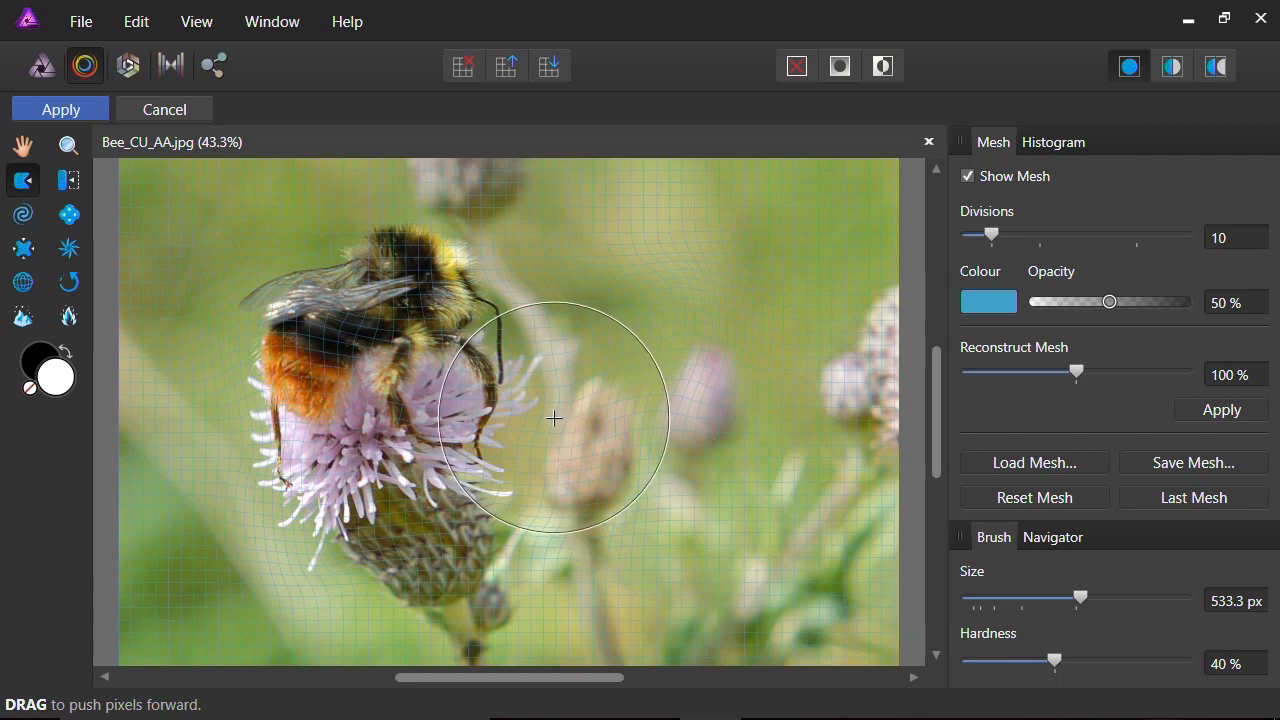
click(166, 110)
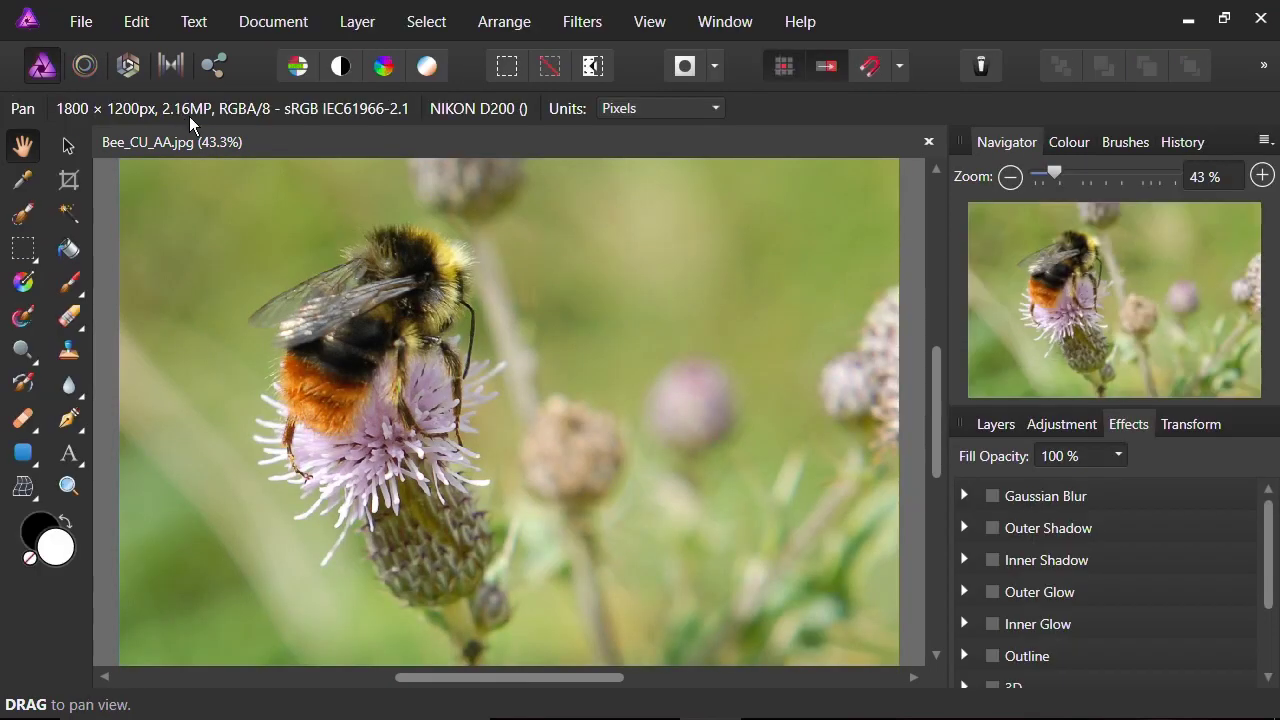
click(127, 67)
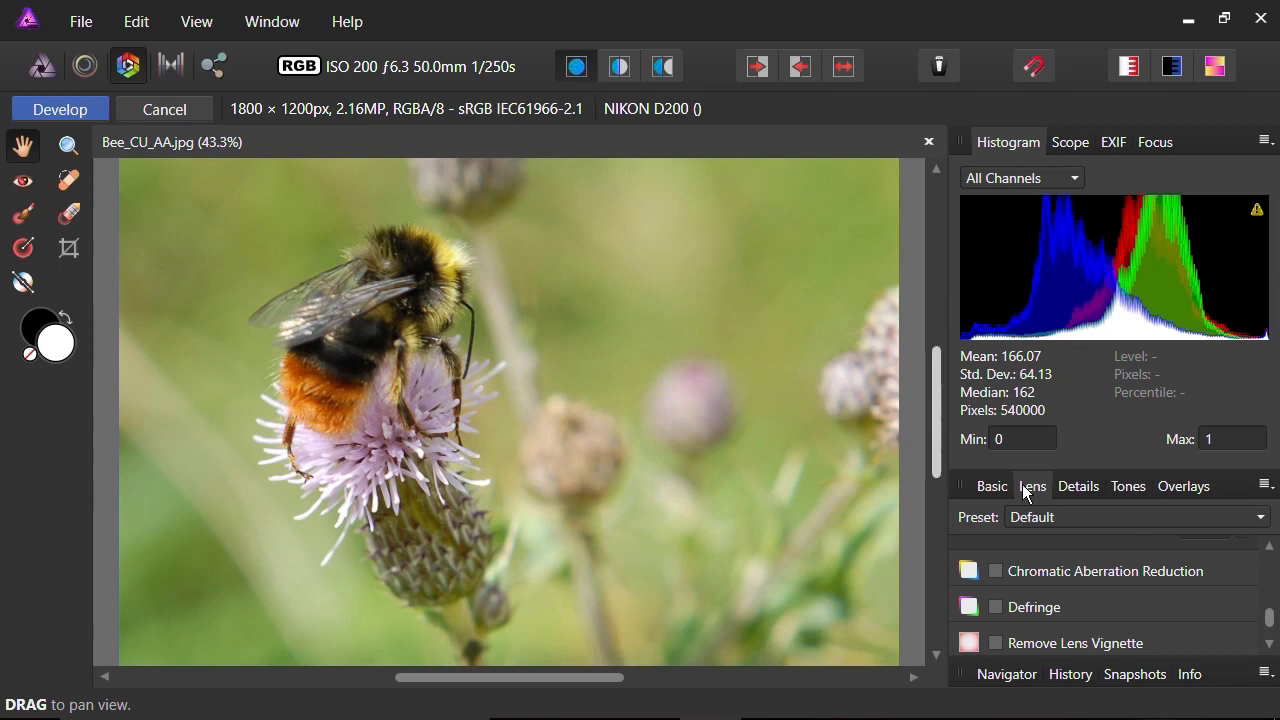
drag(1271, 620, 1266, 571)
mouse_move(1064, 605)
mouse_down()
mouse_move(1022, 606)
mouse_move(1083, 609)
mouse_move(1066, 607)
mouse_up()
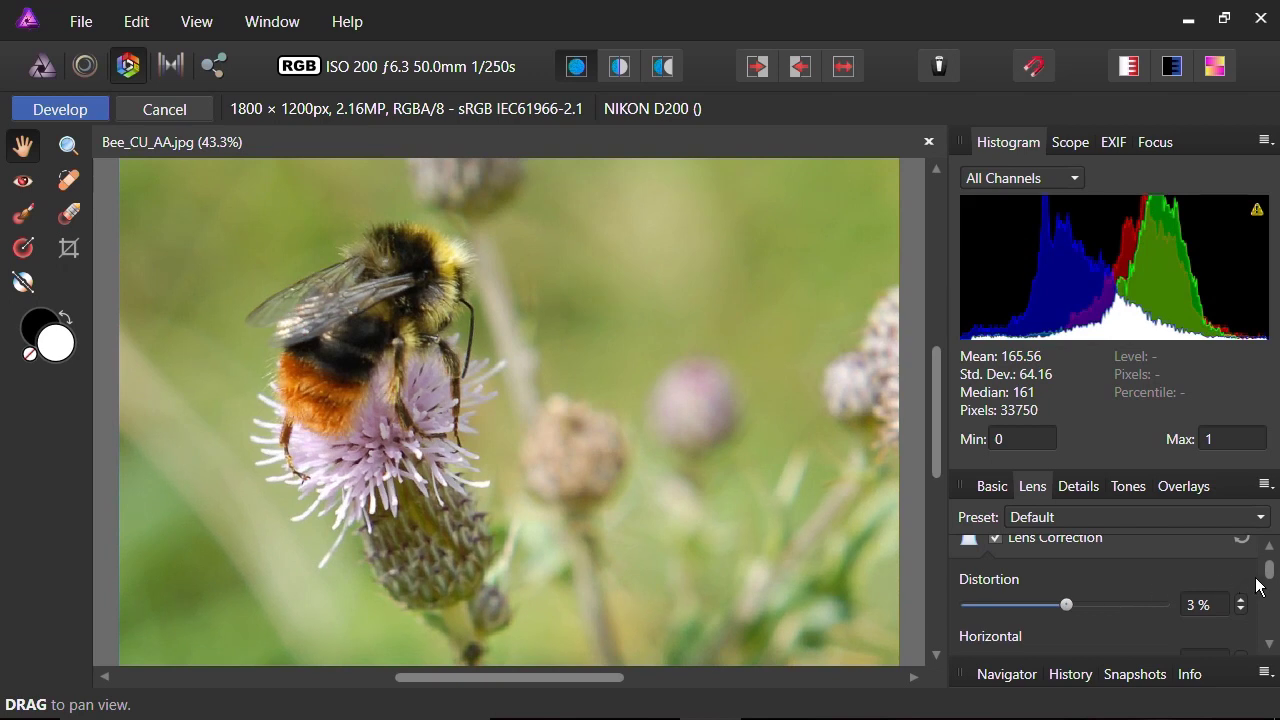
drag(1268, 571, 1270, 619)
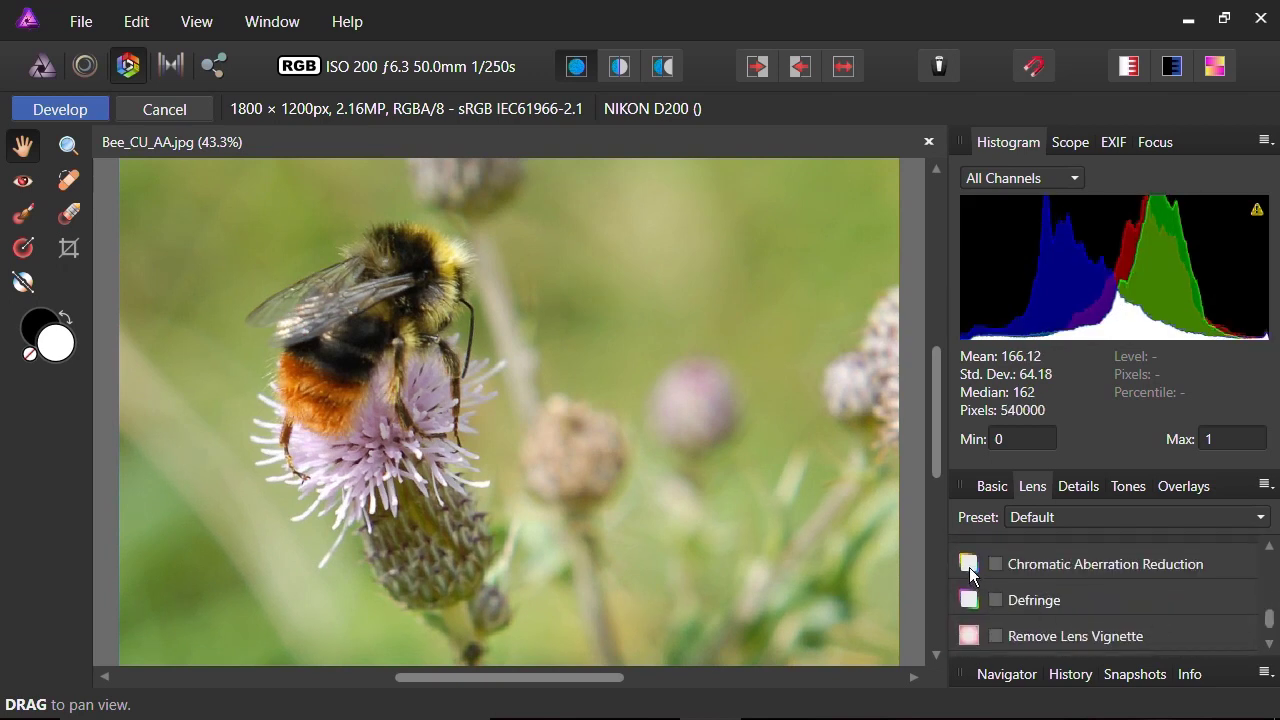
click(995, 564)
click(164, 109)
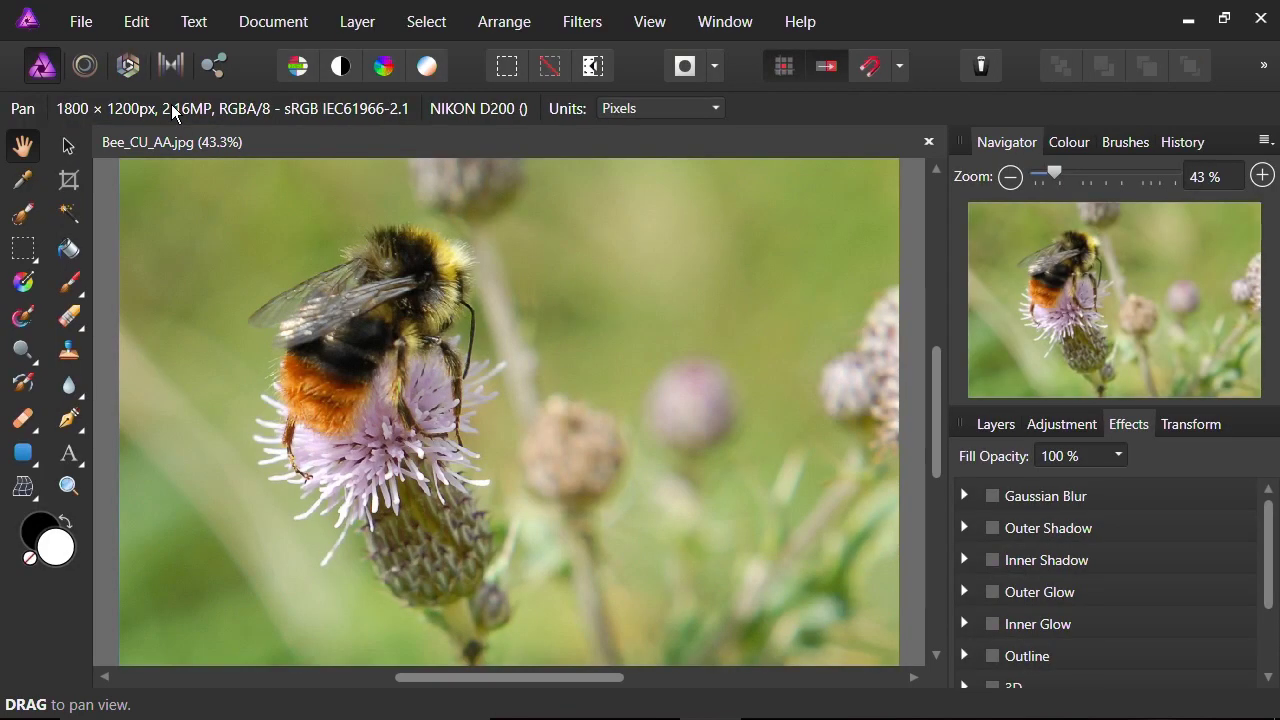
click(171, 68)
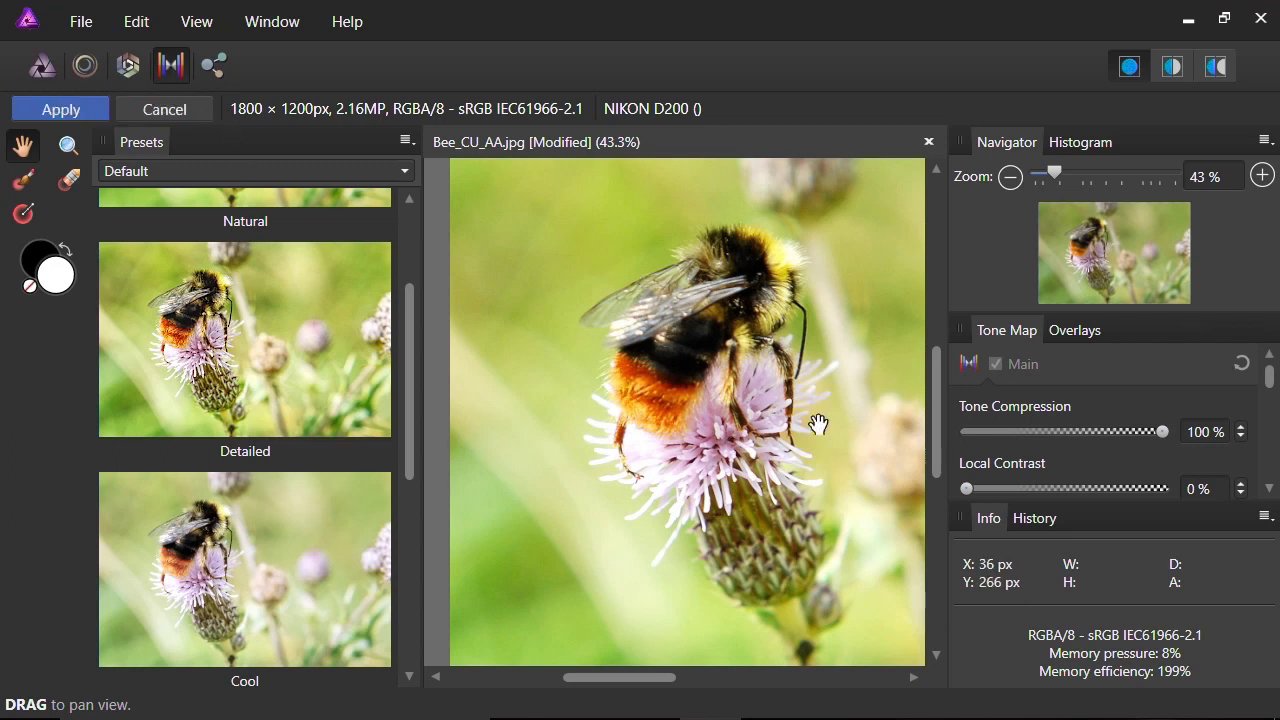
mouse_move(1274, 388)
mouse_down()
mouse_move(1275, 425)
mouse_move(1272, 380)
mouse_up()
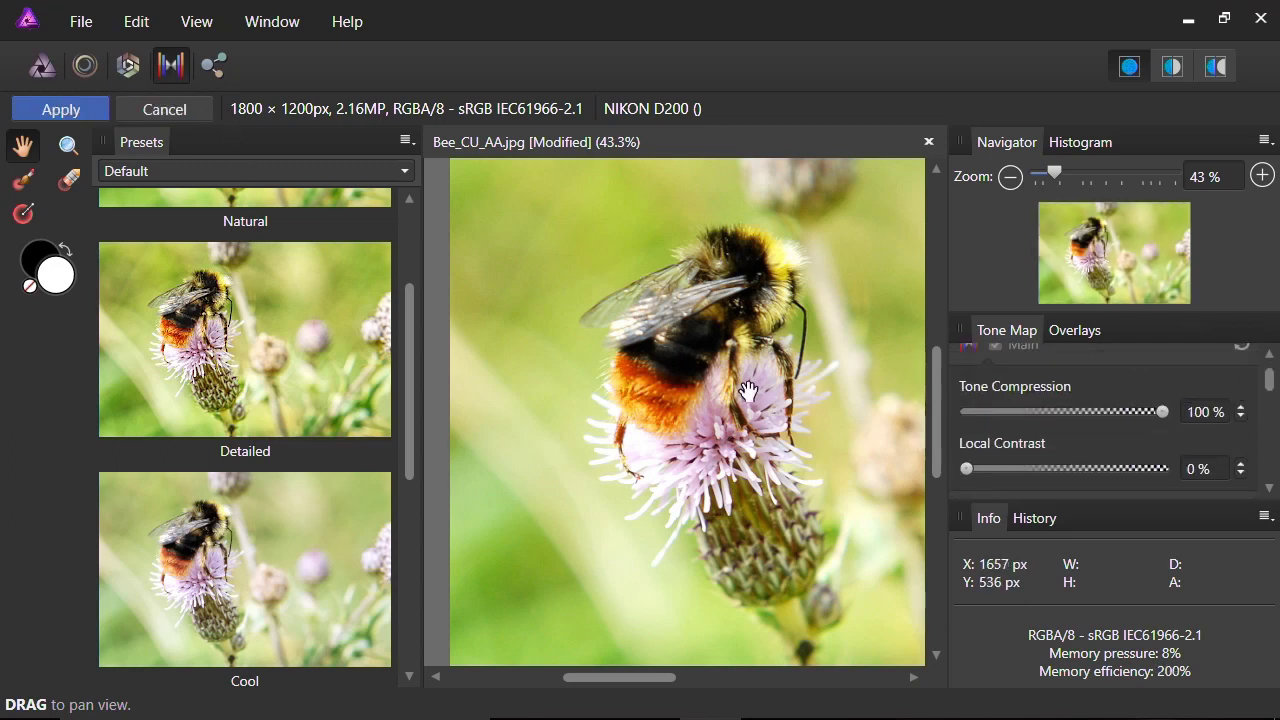
click(213, 358)
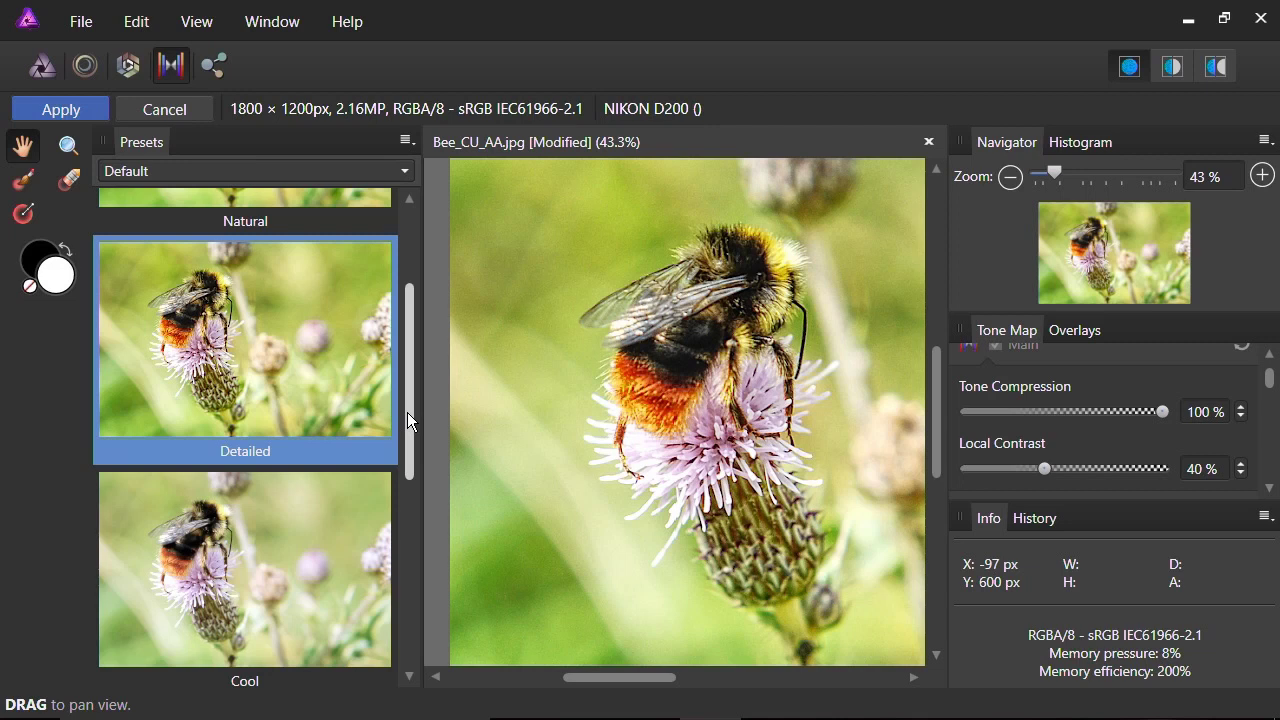
click(165, 110)
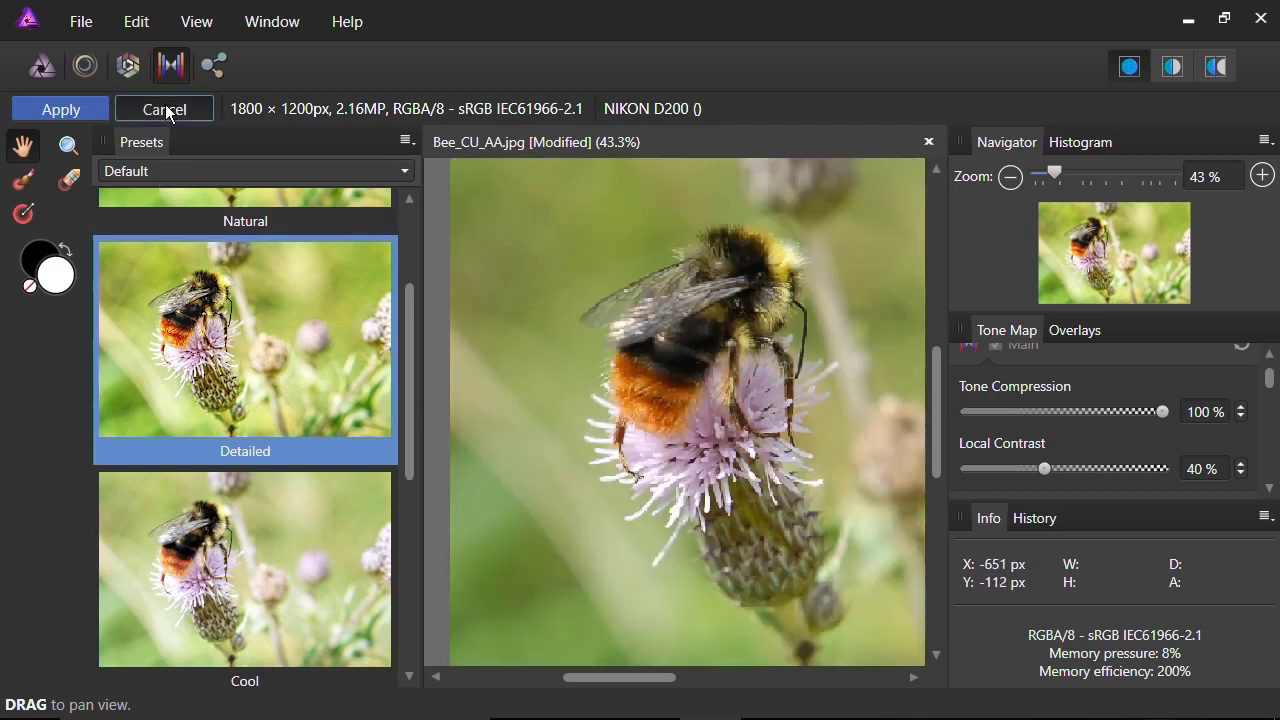
Glance at the Export Persona, return to the Photo Persona, and show the File menu
click(212, 69)
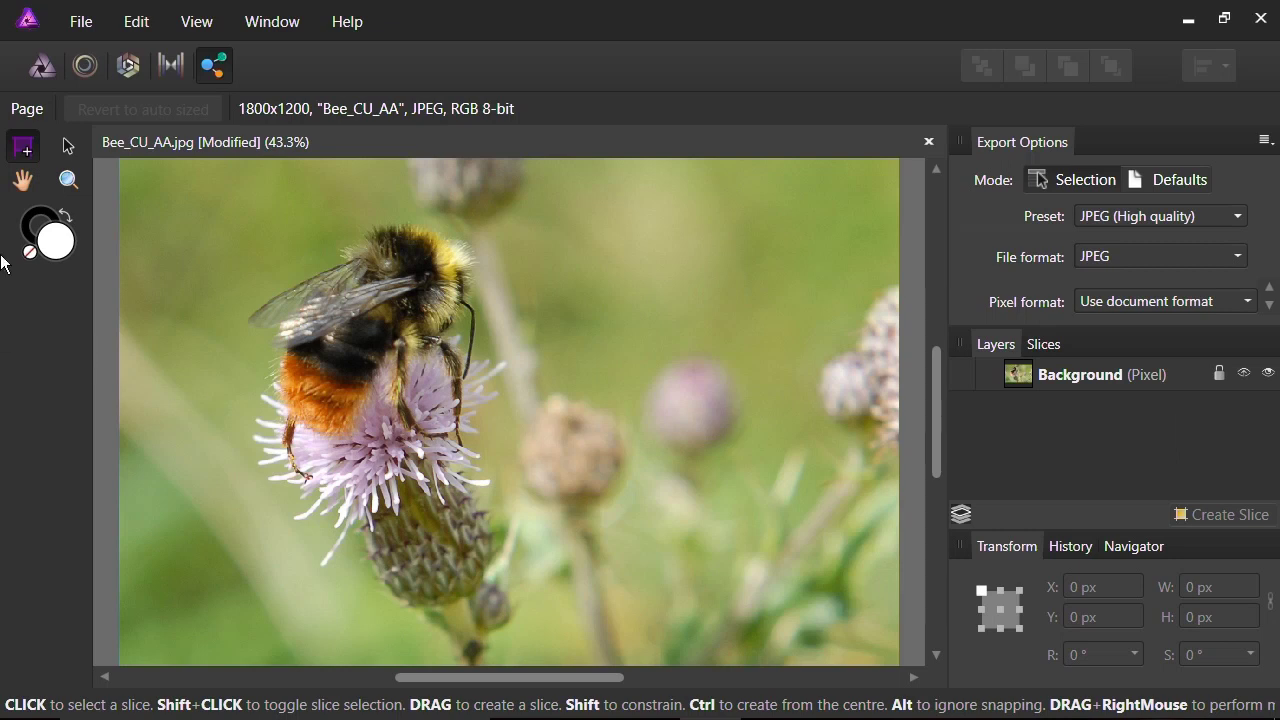
click(43, 67)
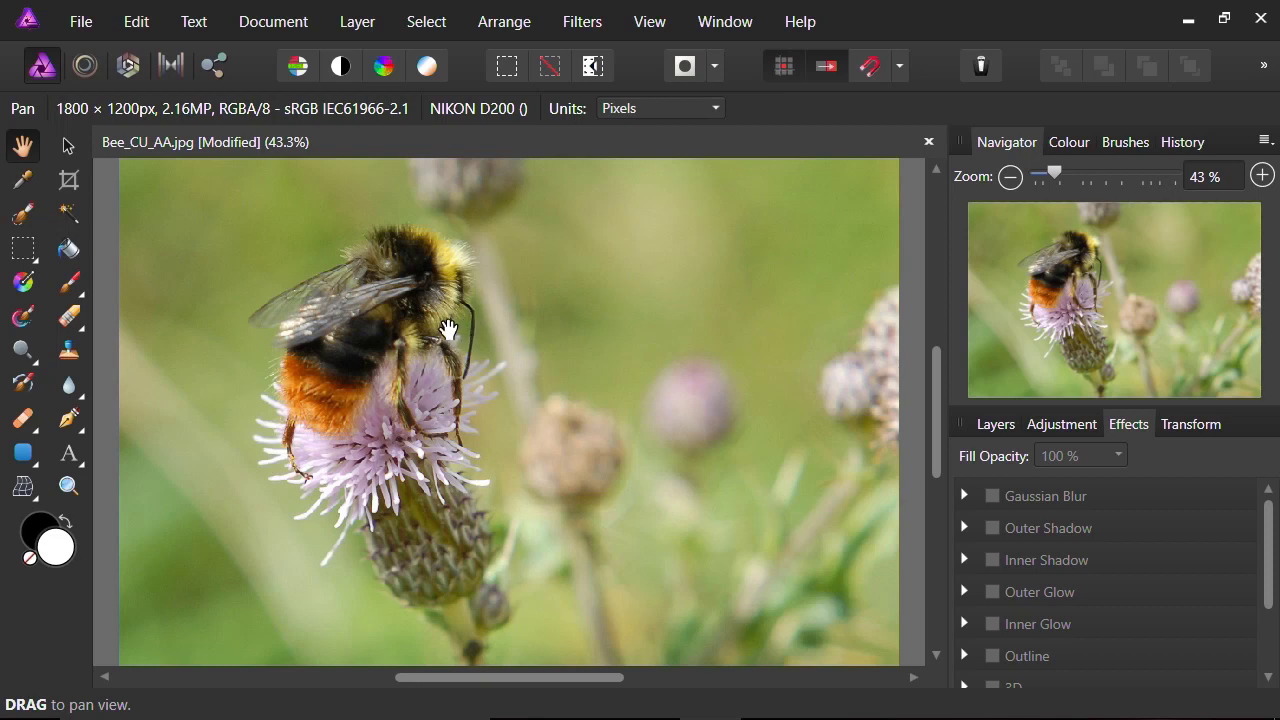
click(79, 22)
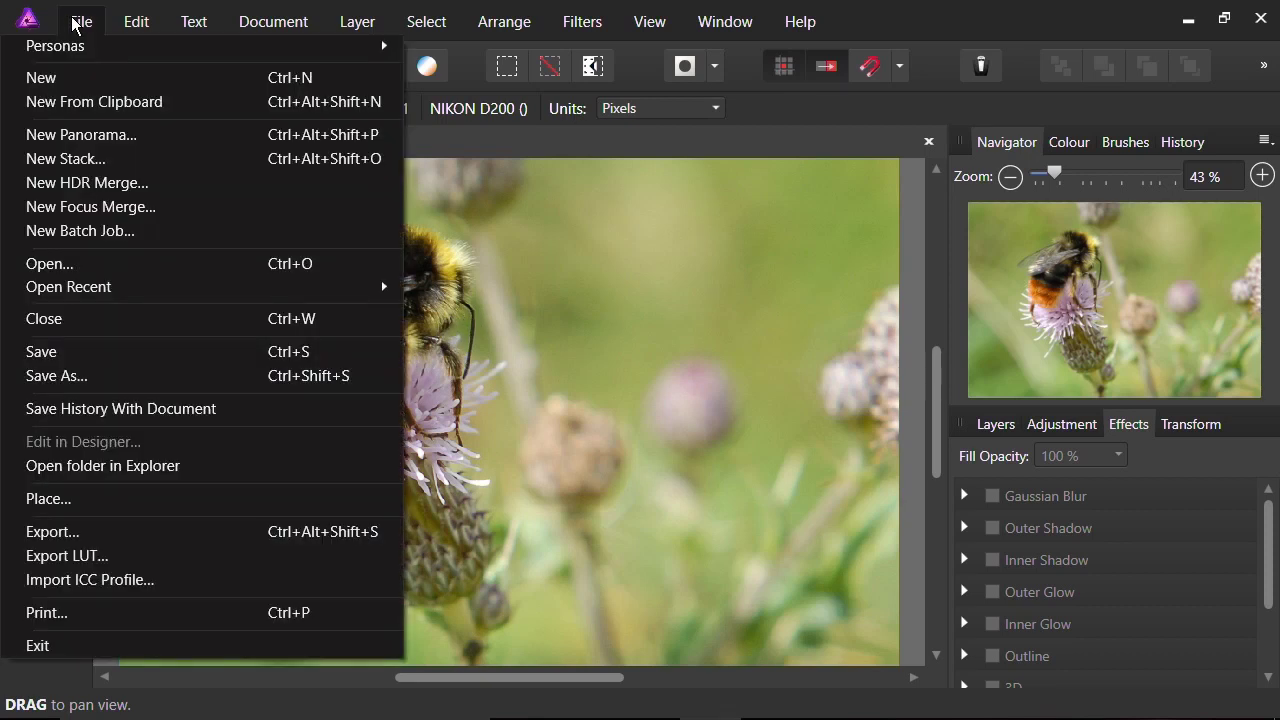
click(125, 375)
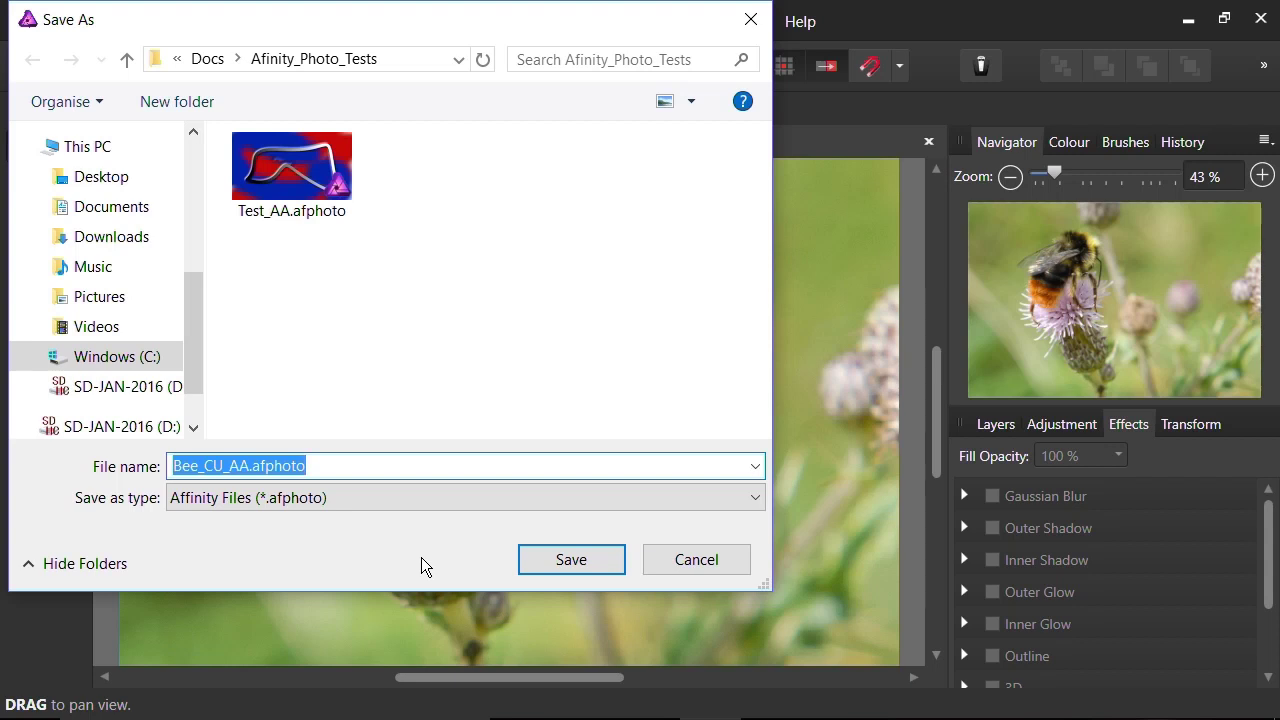
click(356, 493)
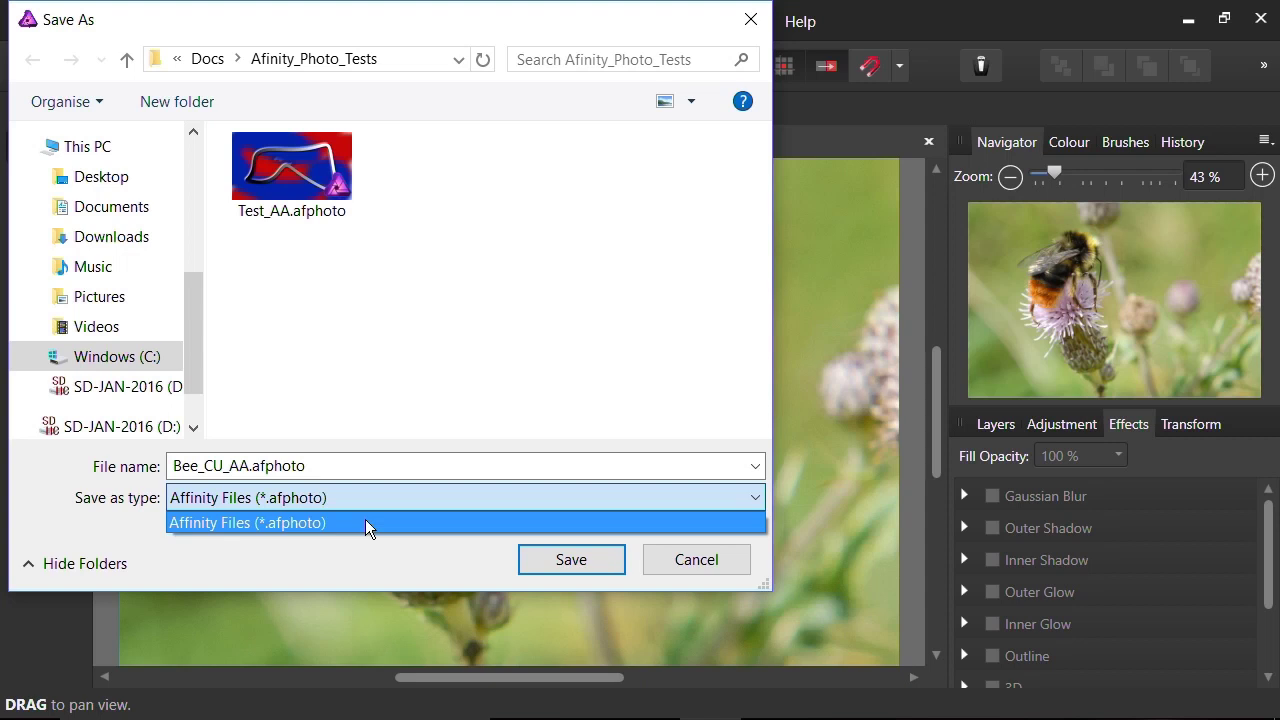
click(365, 522)
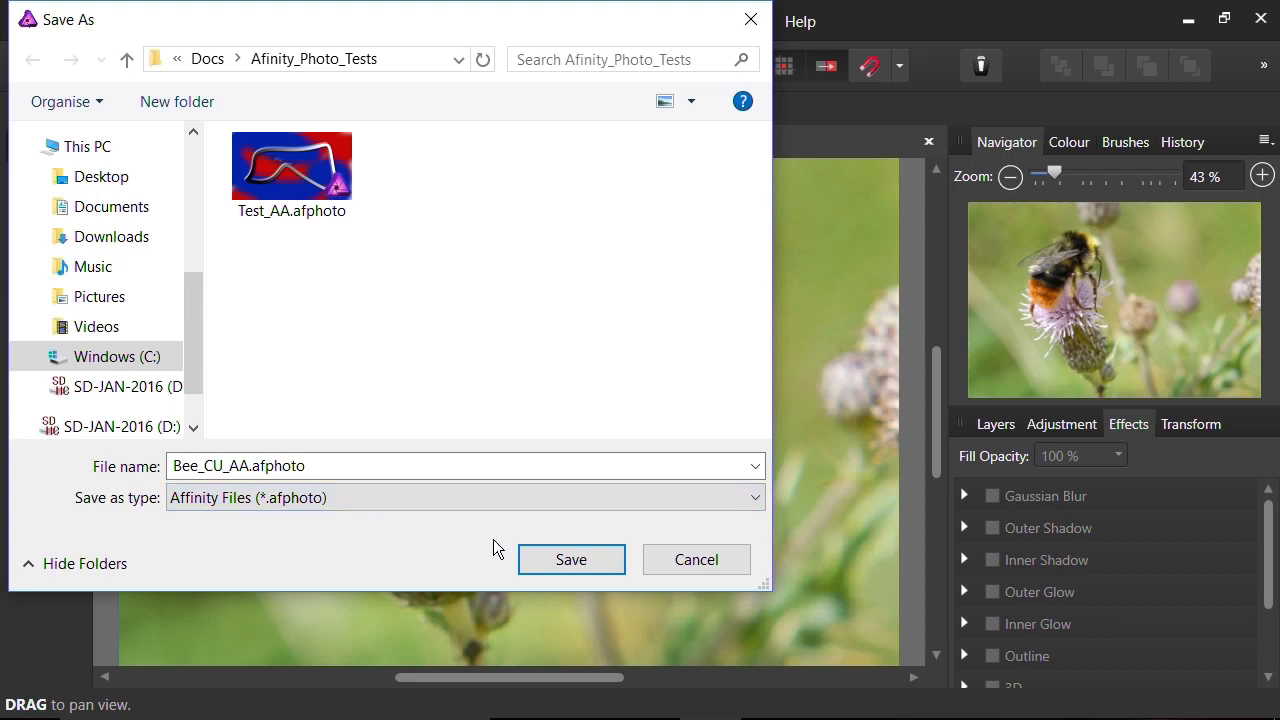
click(696, 562)
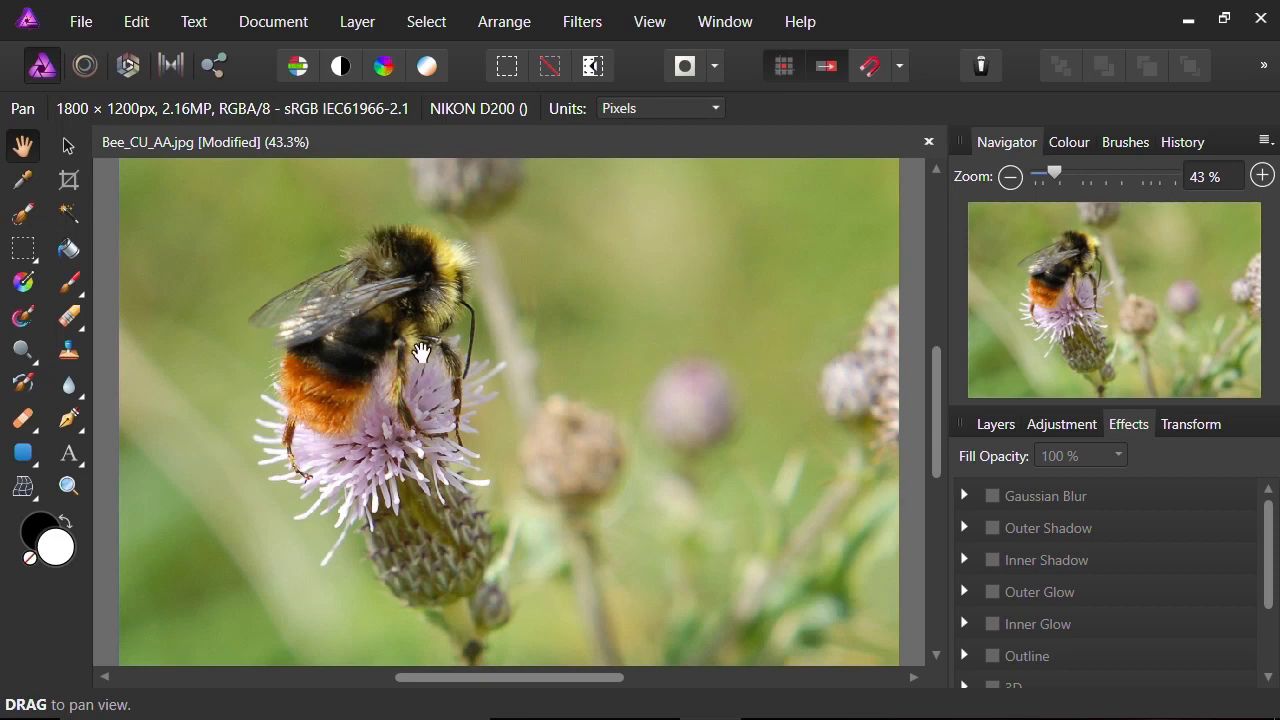
Open Export for the bee photo, preview each format, and settle on JPEG (Best quality, 1800 × 1200 px)
click(85, 28)
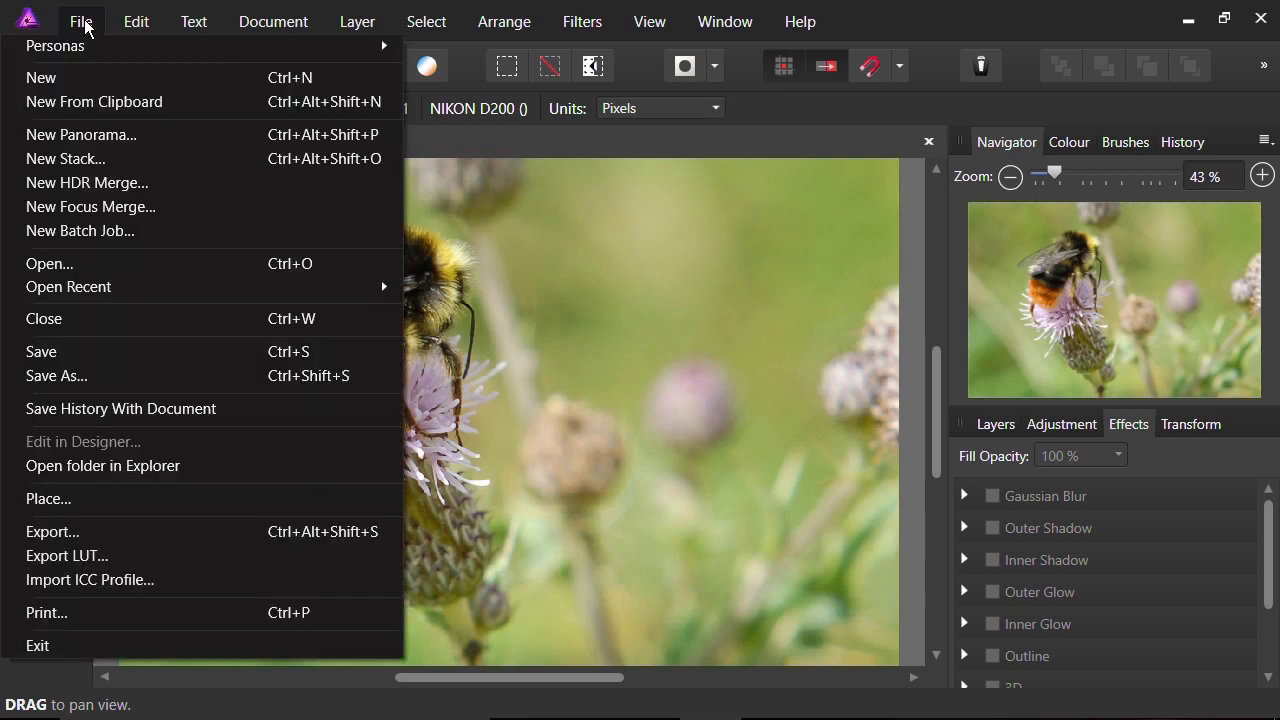
click(146, 533)
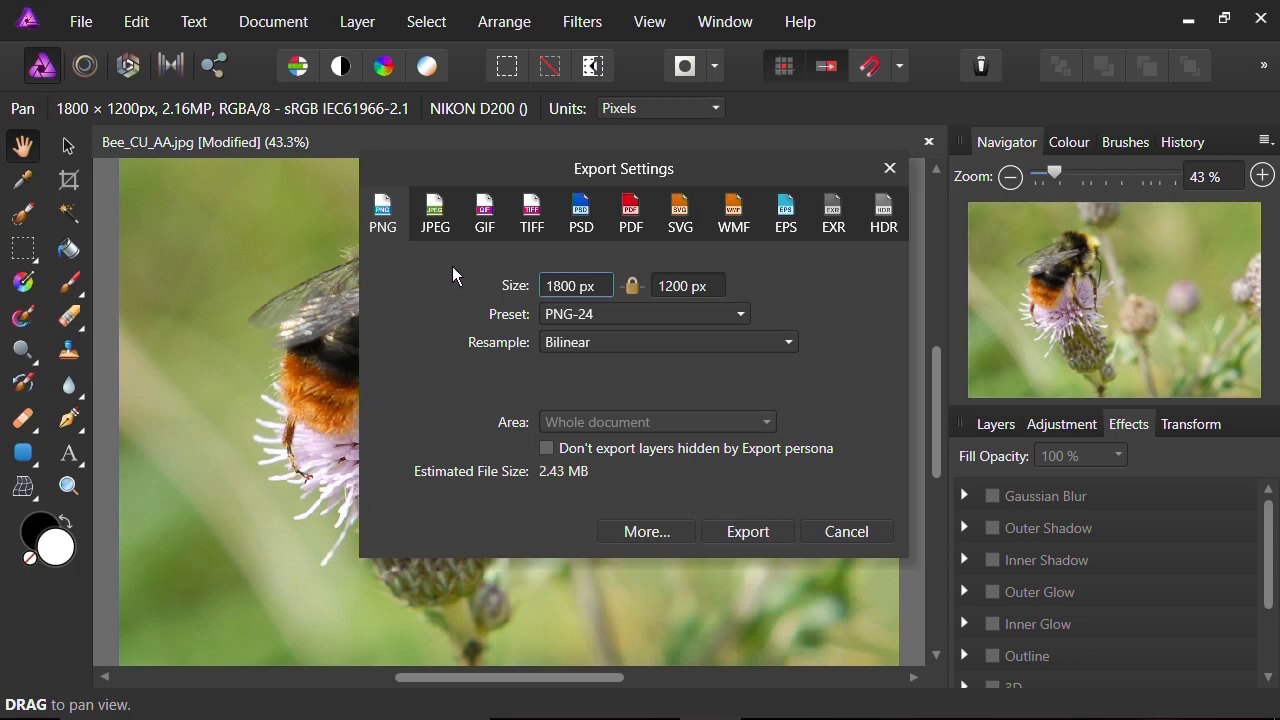
click(435, 212)
click(484, 212)
click(531, 212)
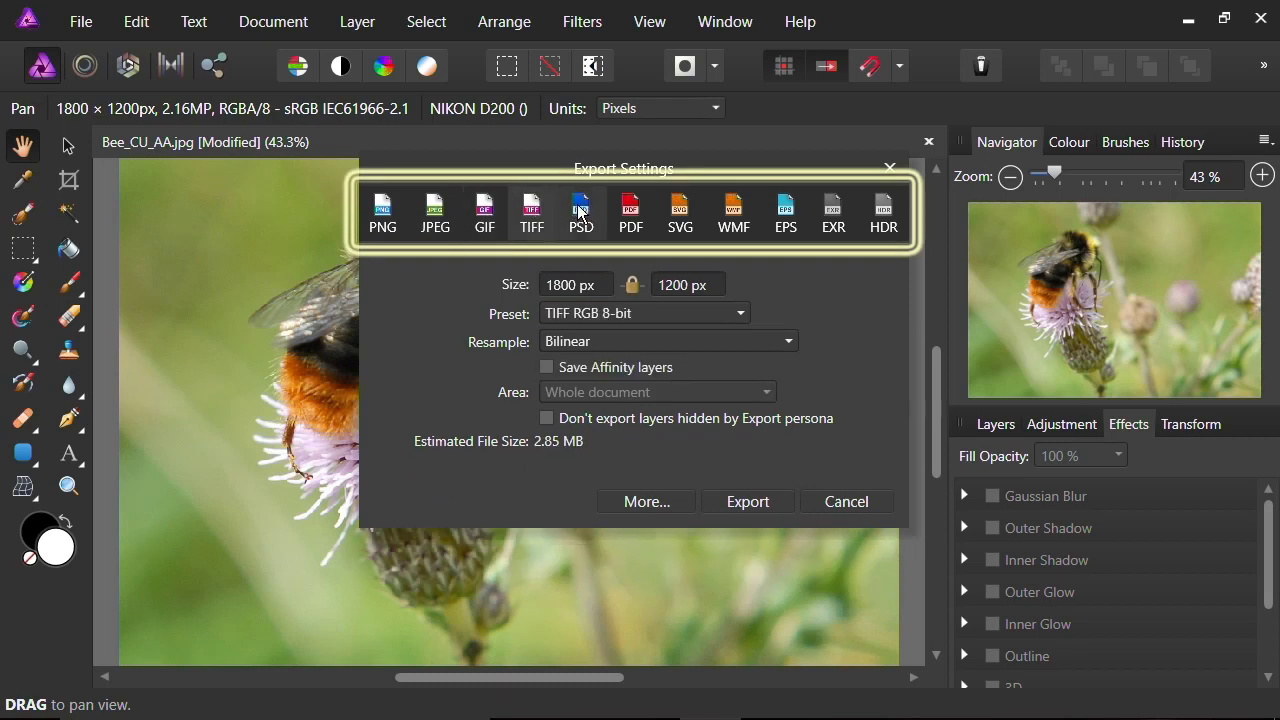
click(580, 212)
click(630, 212)
click(680, 212)
click(740, 215)
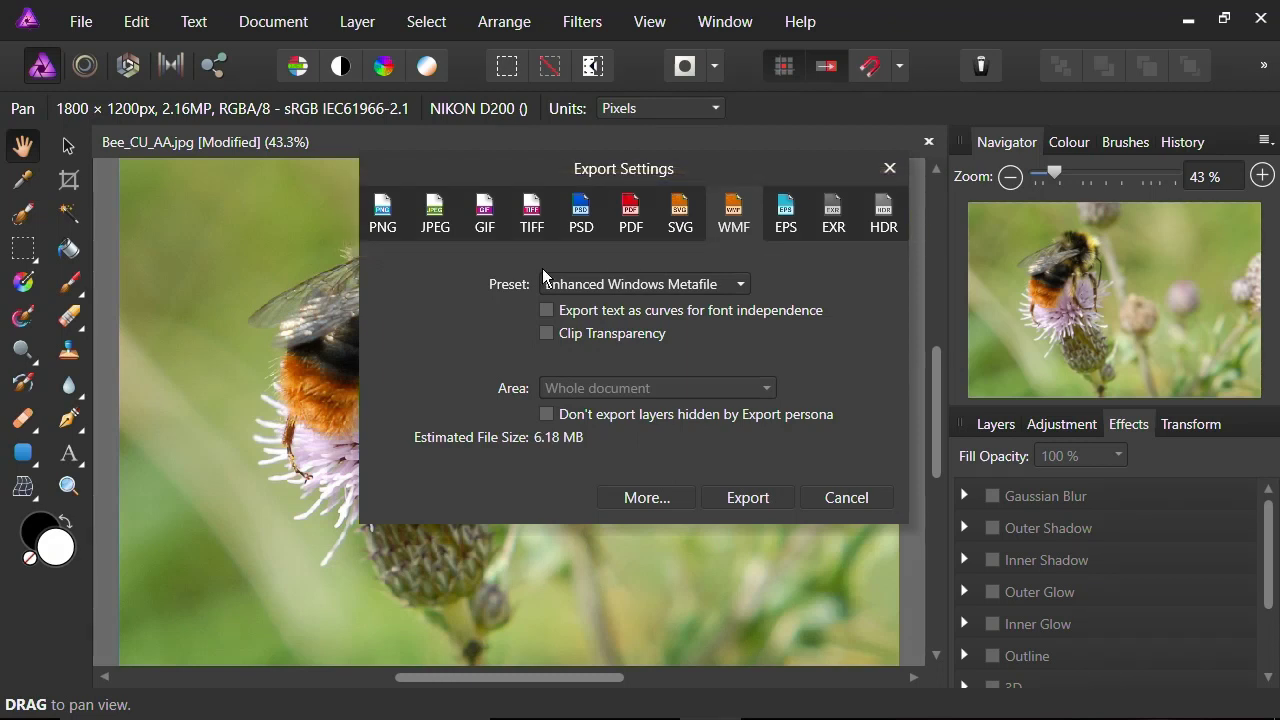
click(485, 218)
click(433, 220)
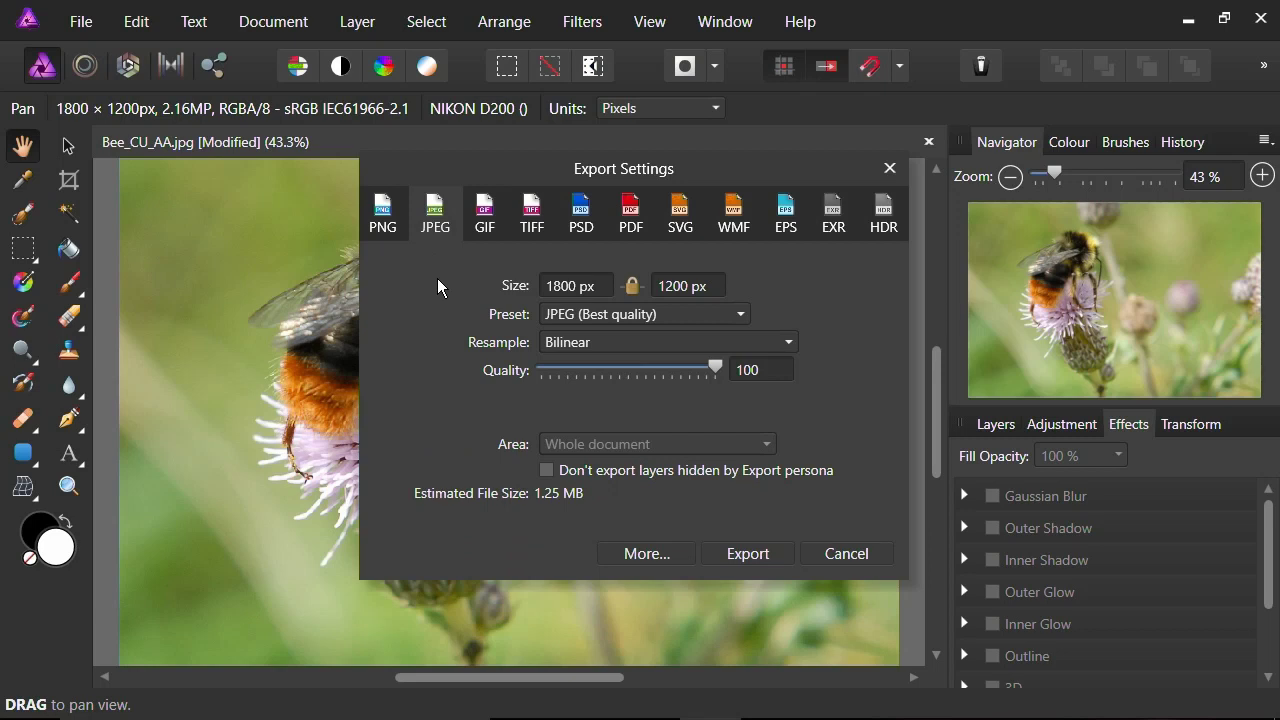